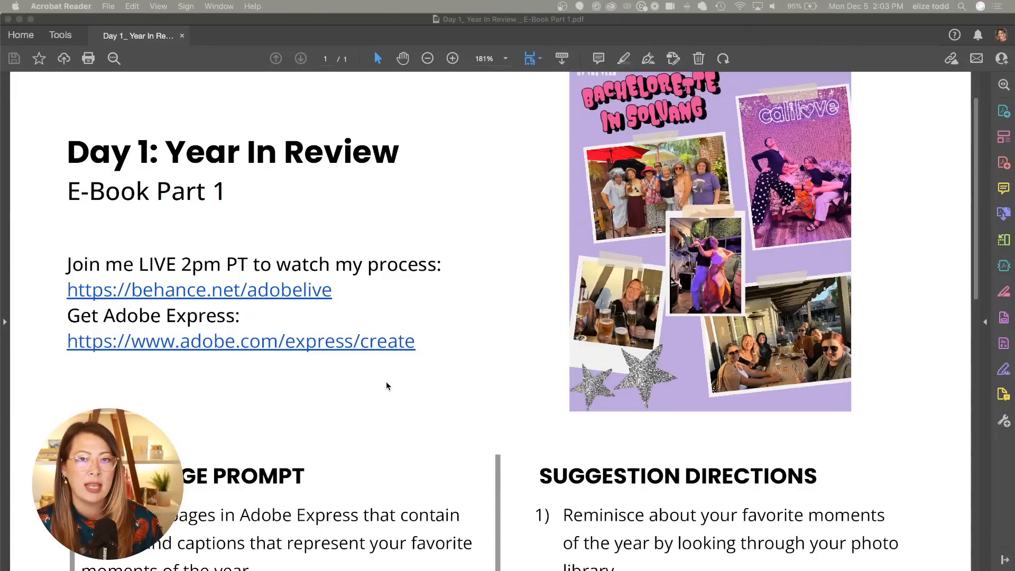
- Read the Day 1 Year In Review brief, including the challenge prompt, suggestion directions and music section, and put its window away
scroll(387, 383, down, 3)
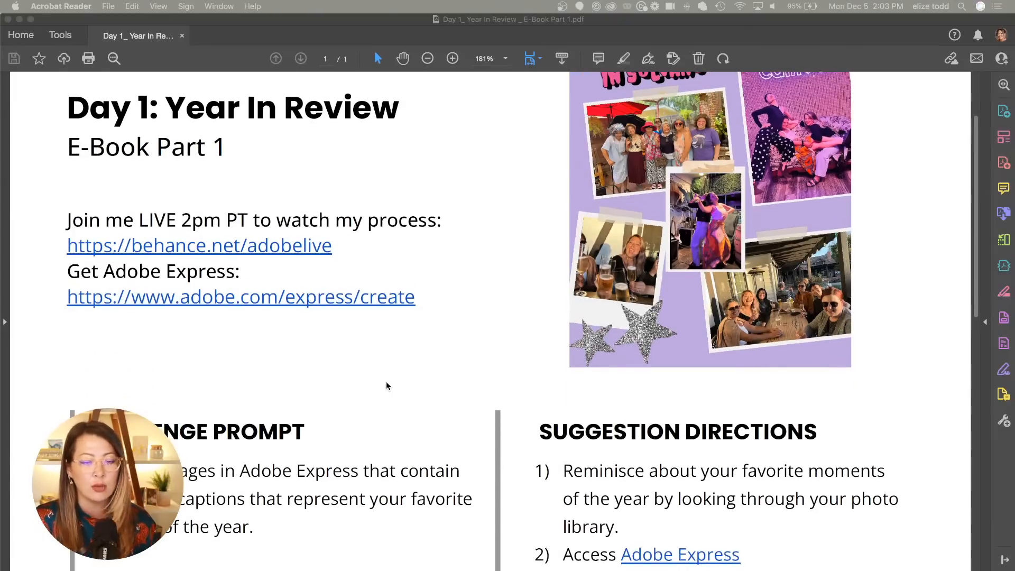
scroll(386, 385, down, 7)
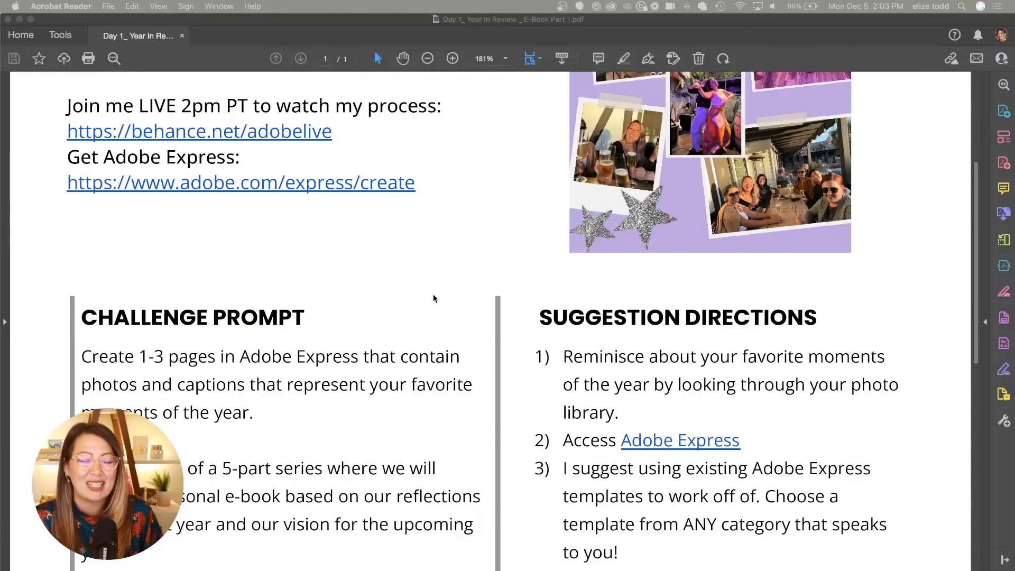
scroll(433, 295, down, 2)
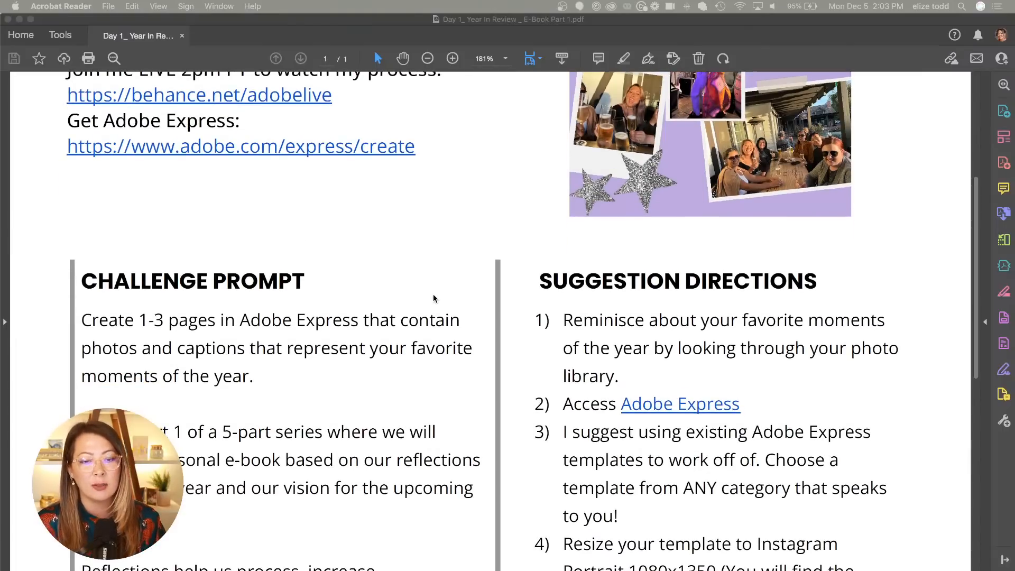
scroll(433, 295, down, 15)
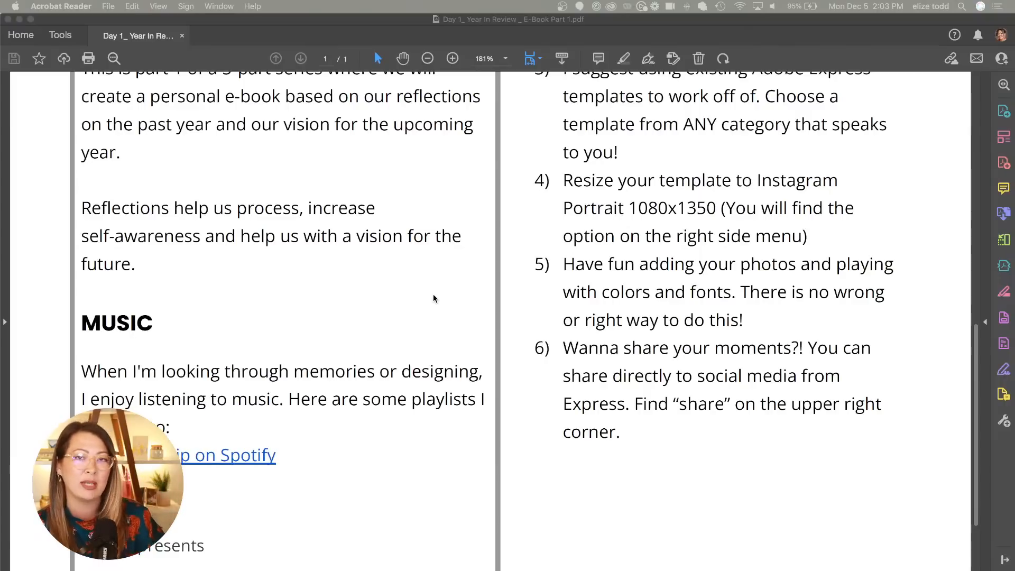
scroll(433, 297, down, 2)
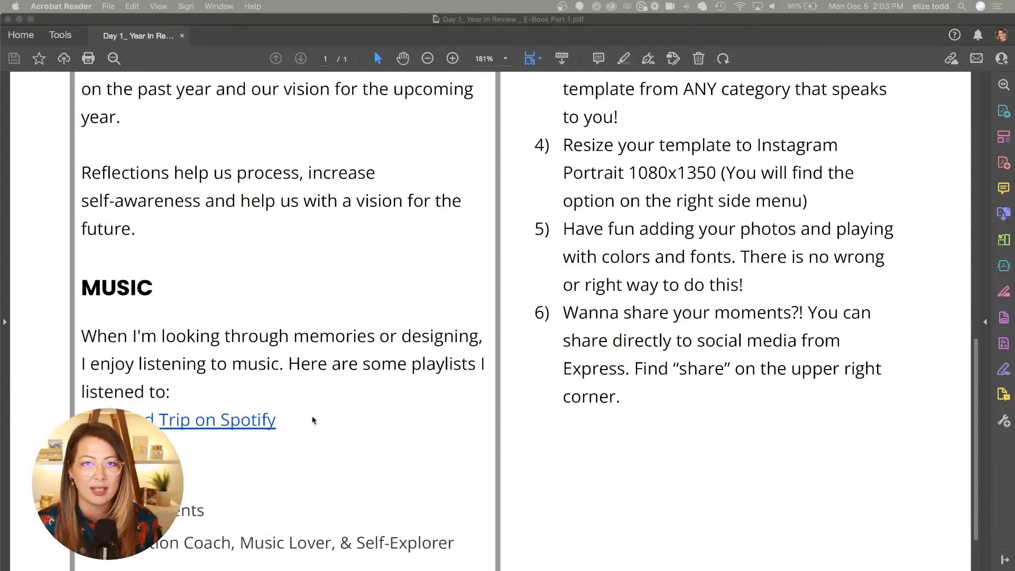
scroll(334, 398, up, 10)
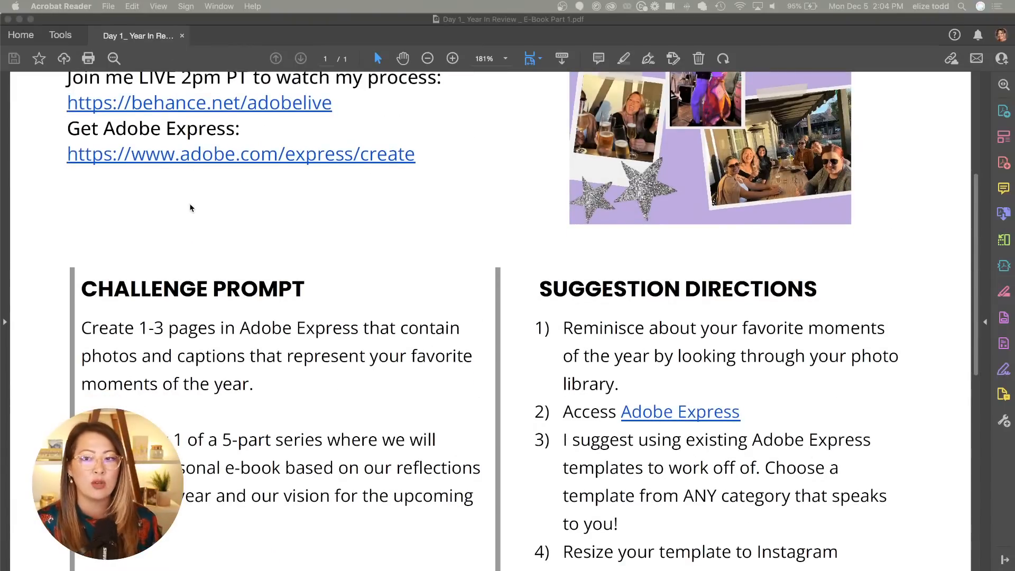
scroll(189, 209, down, 12)
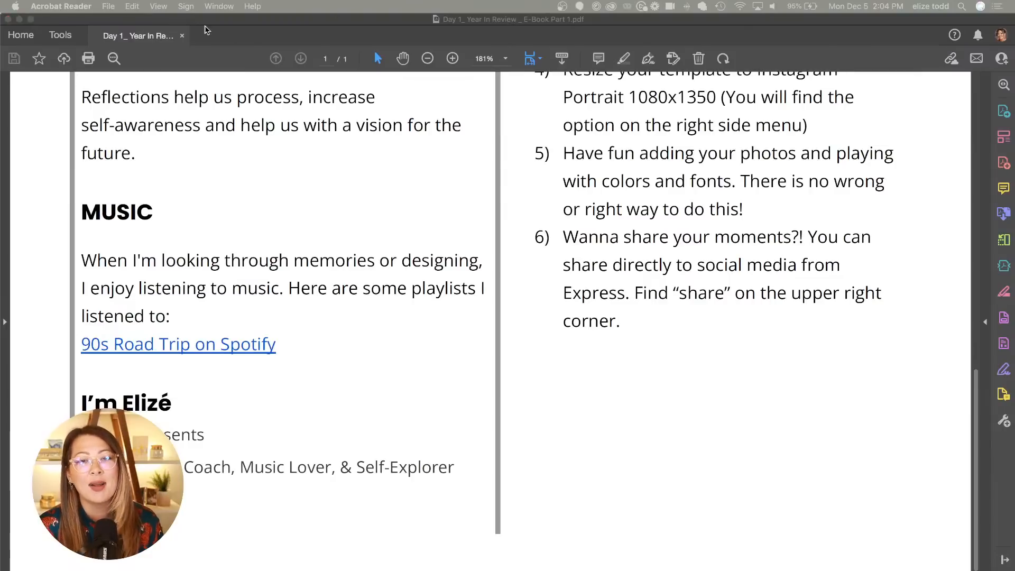
click(19, 19)
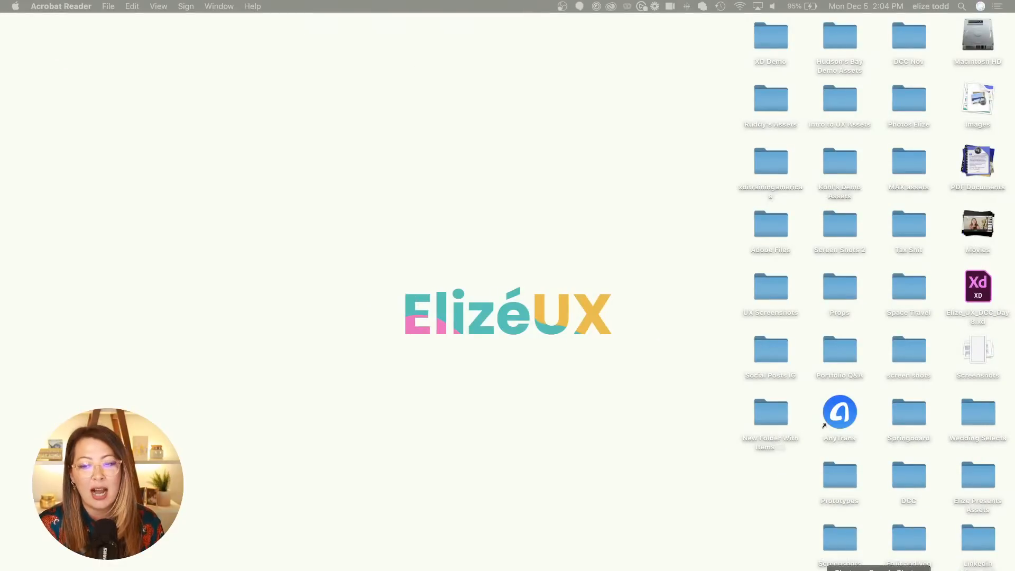
- Switch to Google Photos in Chrome and look over the photo library for favorite moments
click(879, 569)
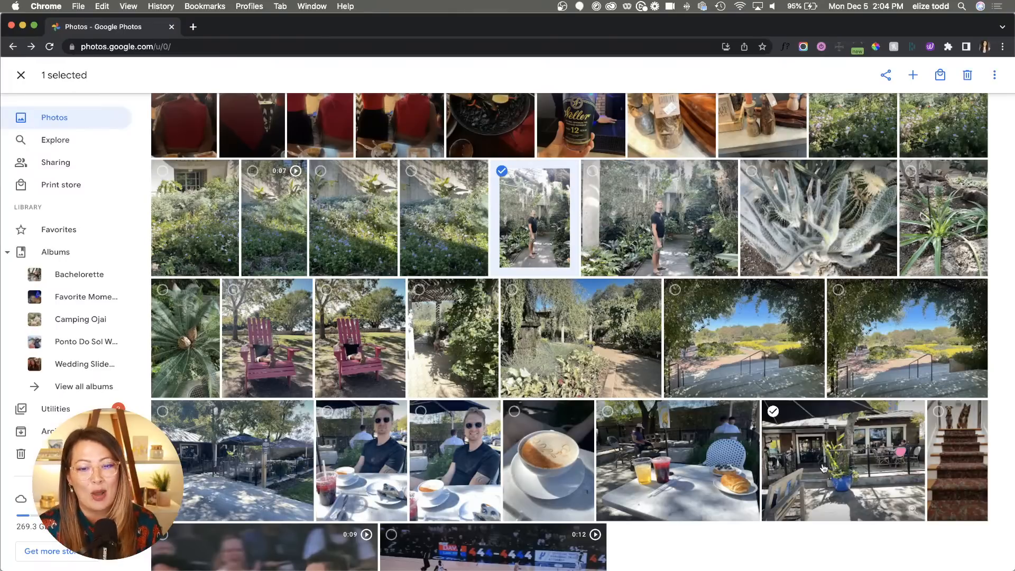
scroll(724, 417, down, 1)
scroll(630, 369, up, 1)
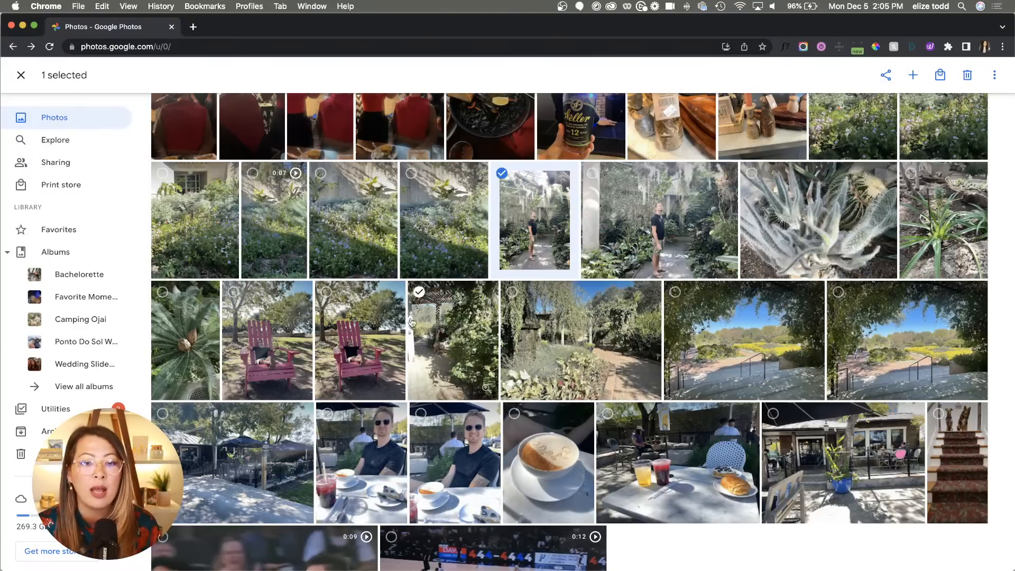
- Add the second red chair photo to the selection and view the albums available for the selected photos
click(327, 292)
click(905, 83)
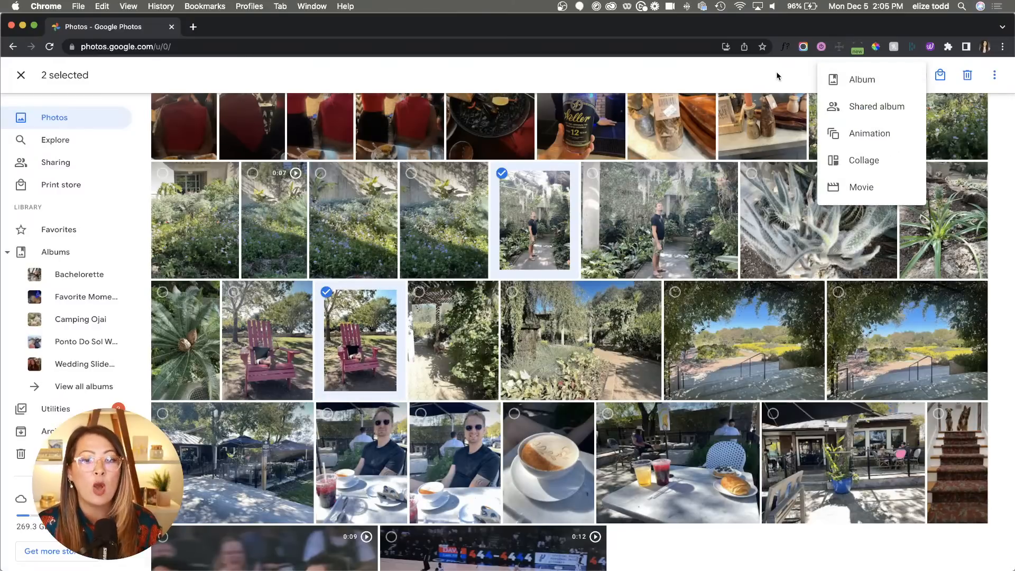
click(861, 79)
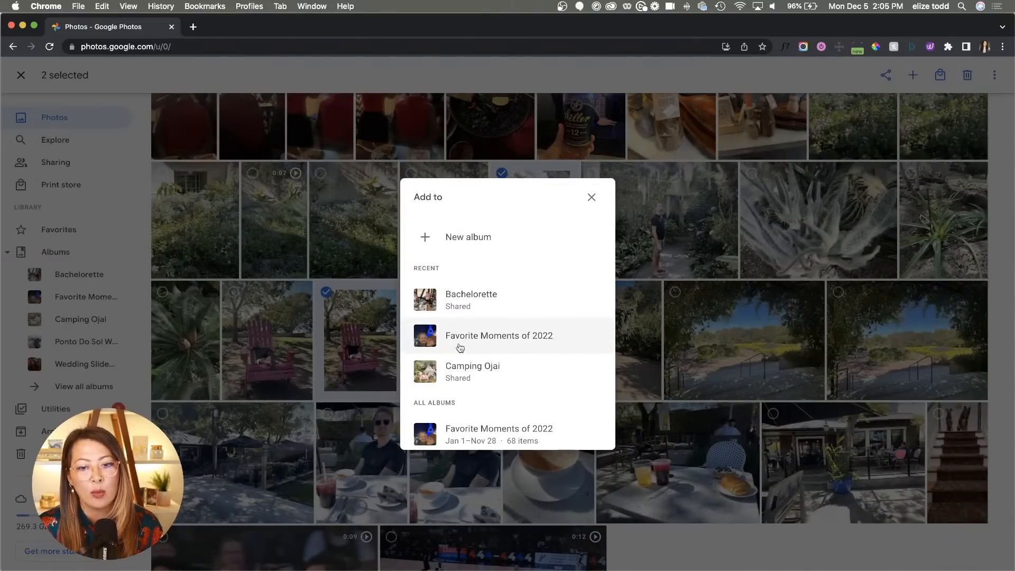
click(592, 197)
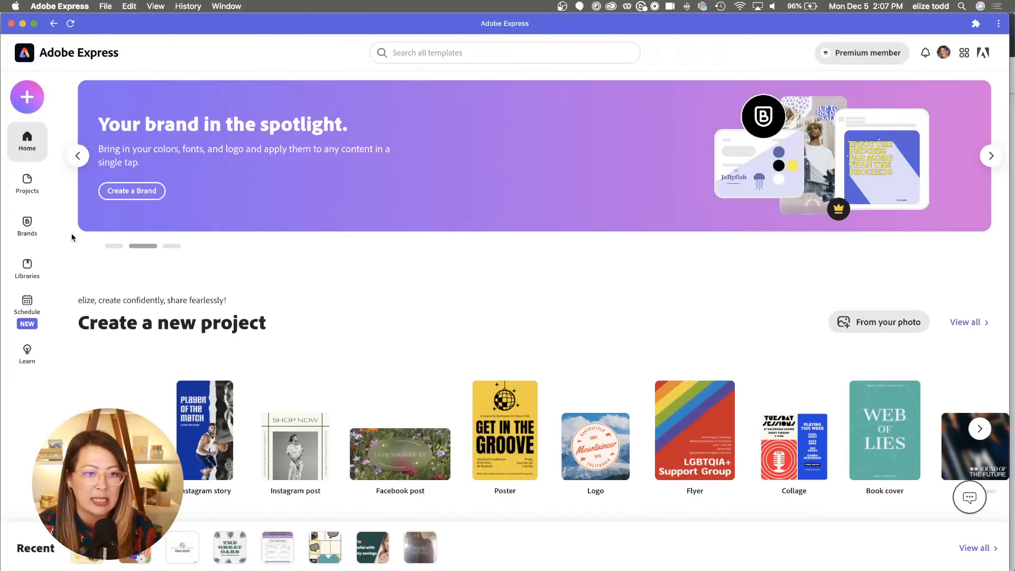
- Start a new brand, skipping the logo and setting the brand color to #BF4040
click(40, 231)
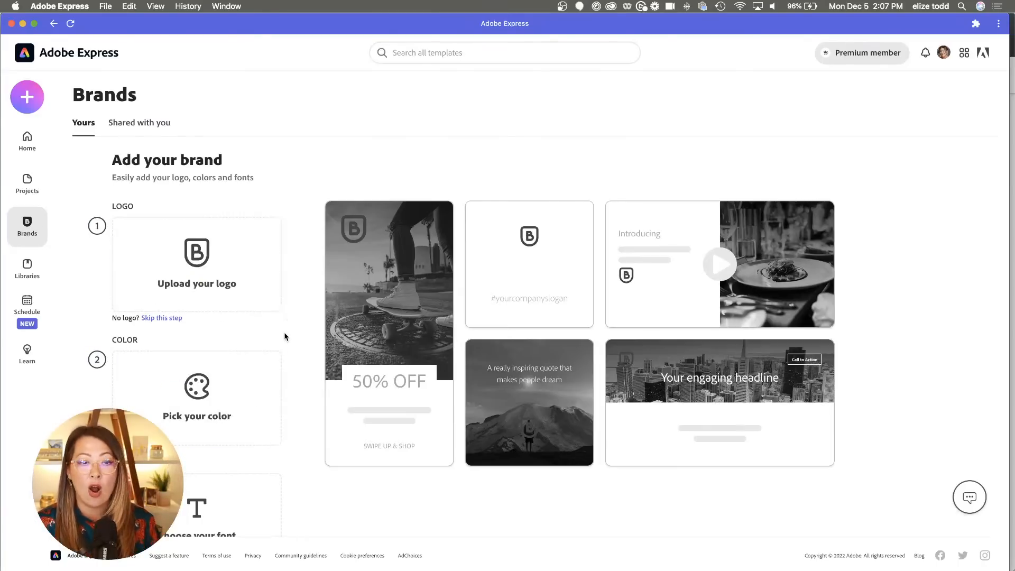
click(161, 318)
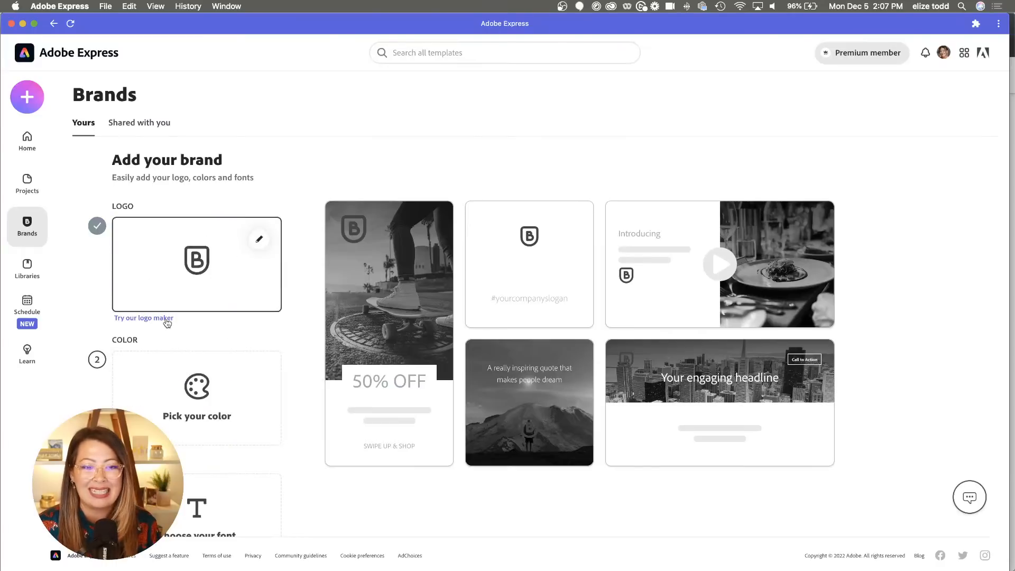
click(194, 398)
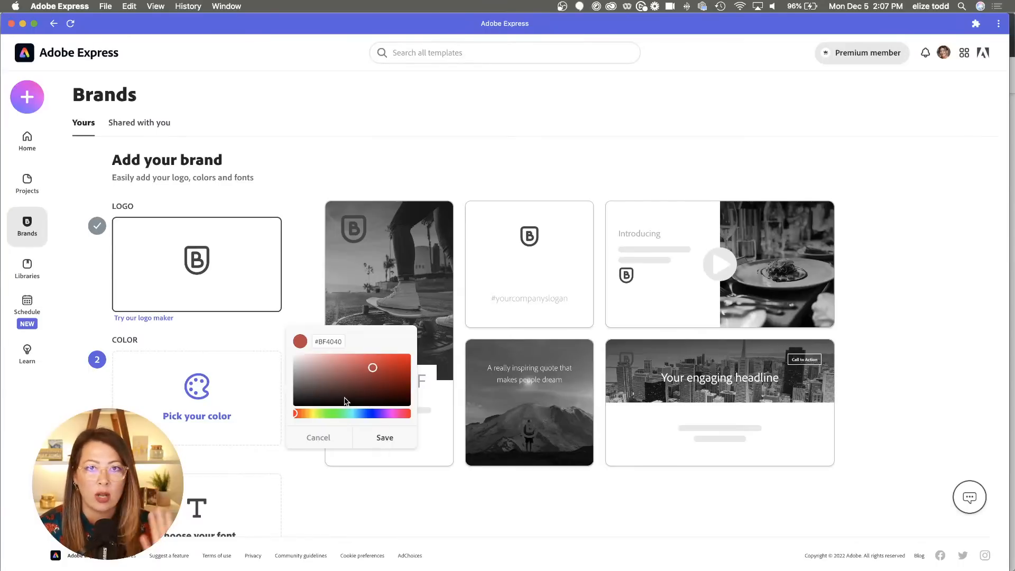
click(385, 439)
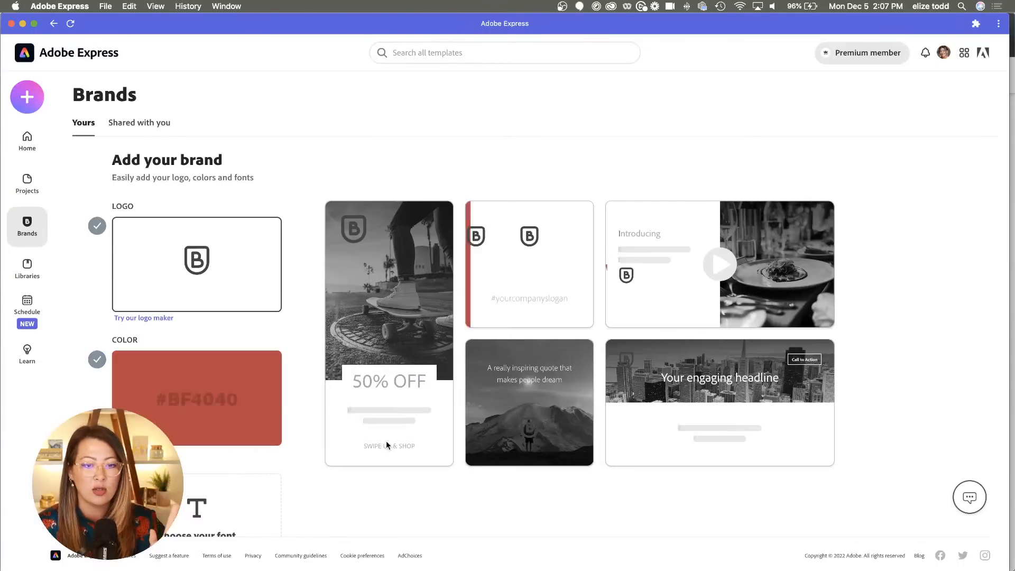
- Set the new brand's font to Lato Bold
click(252, 449)
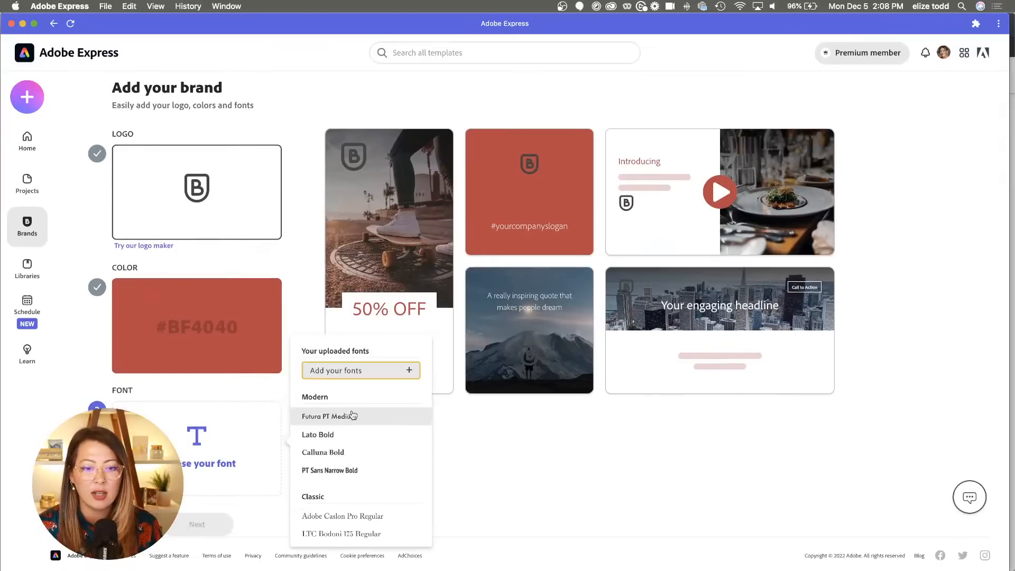
click(348, 433)
scroll(235, 475, down, 1)
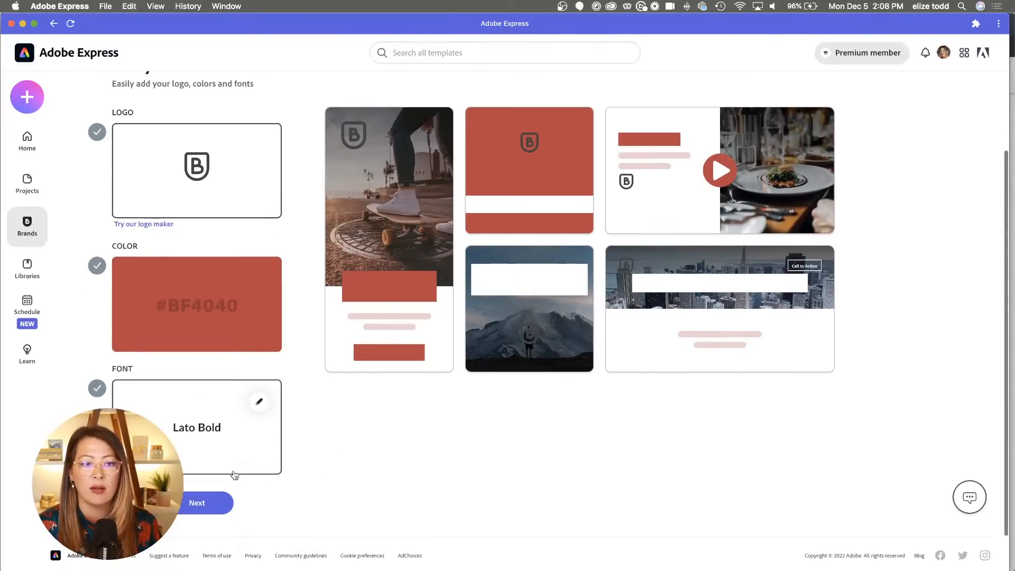
- Name the brand E-Book, create it and dismiss the offer to add another brand
click(201, 504)
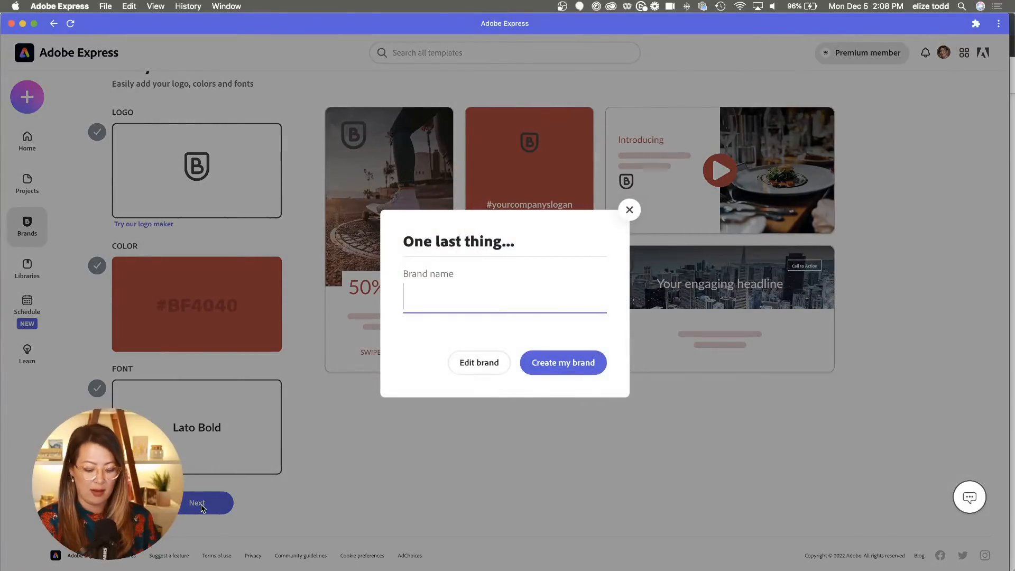
text(E-Boo)
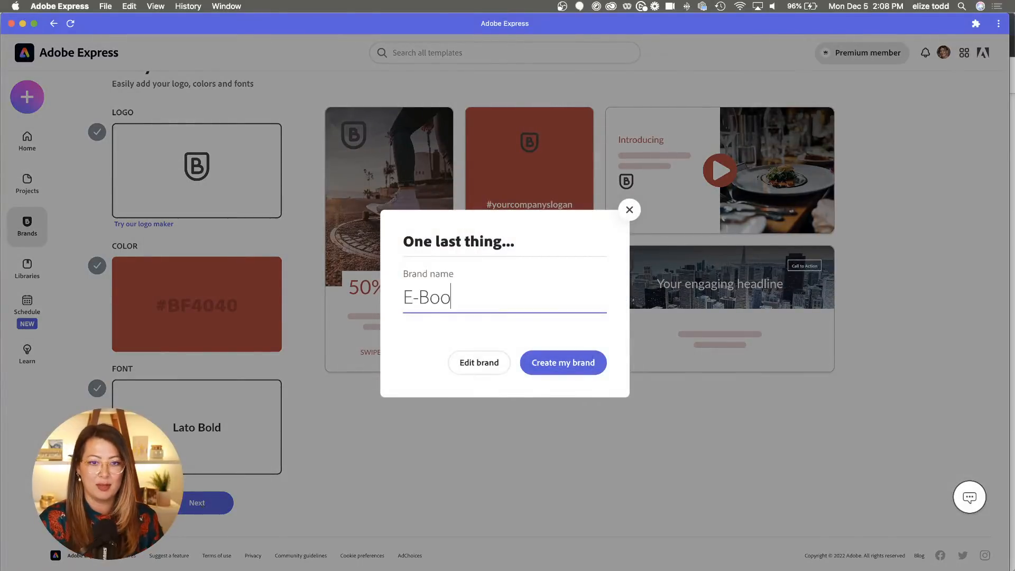
text(k)
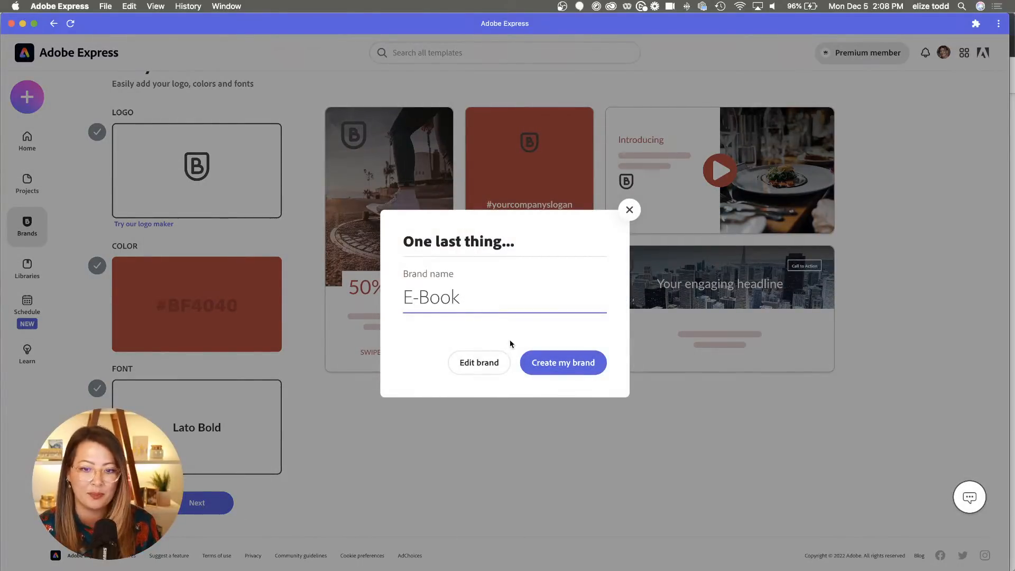
click(553, 363)
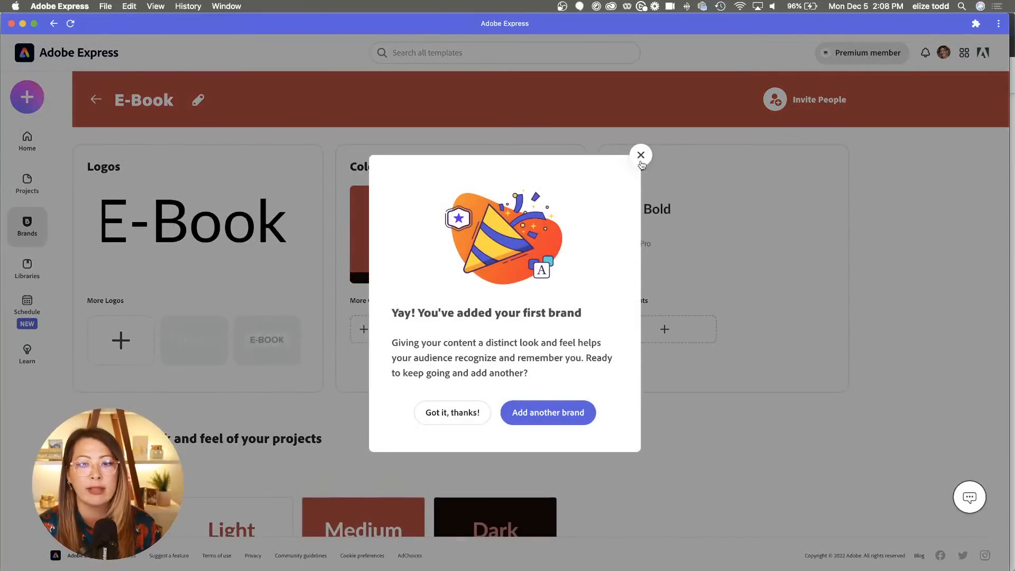
click(641, 155)
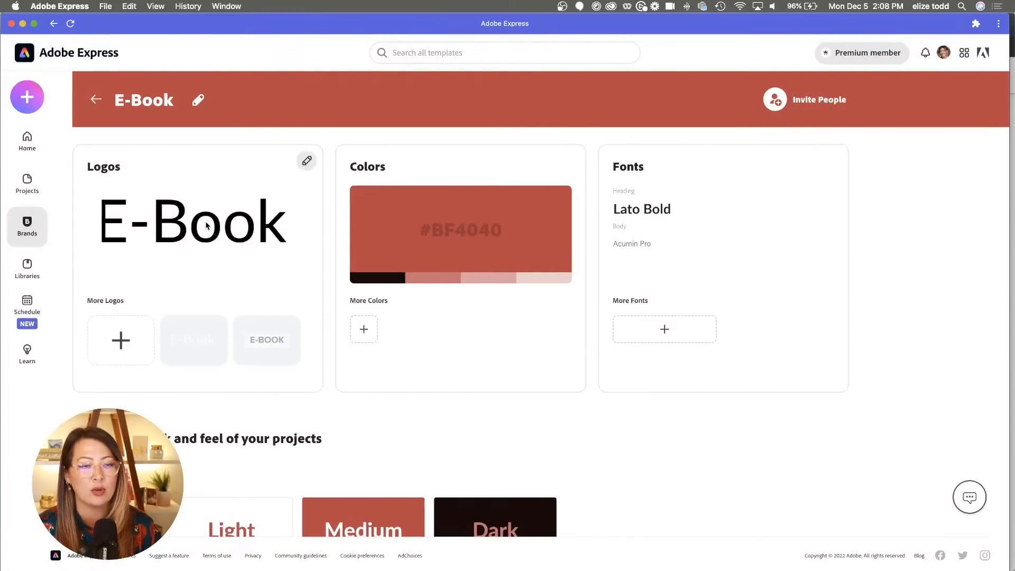
- Return to the home page and browse its template categories, from recommended and popular templates through Instagram, Facebook, posters and logos
click(30, 143)
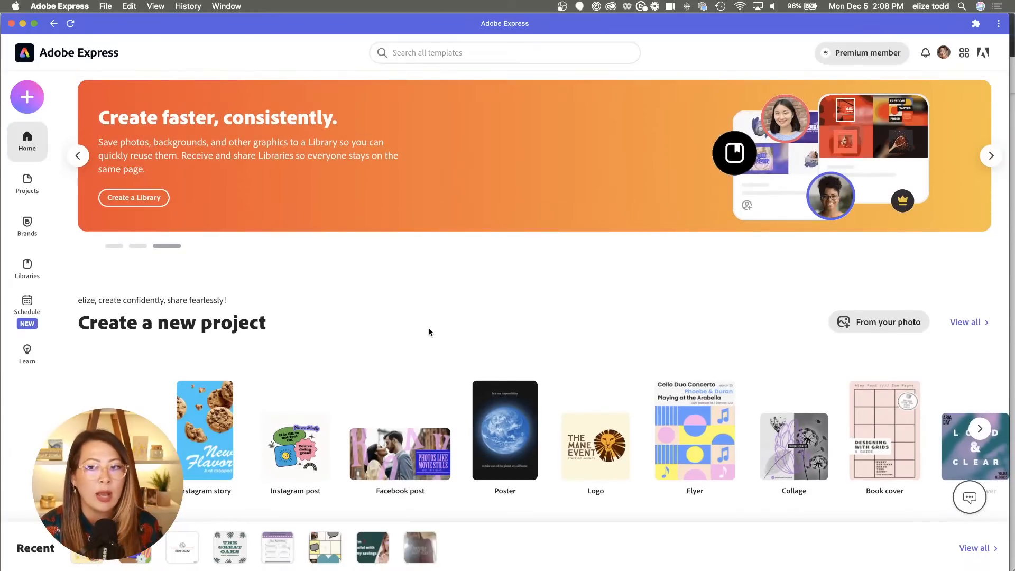
scroll(429, 332, down, 6)
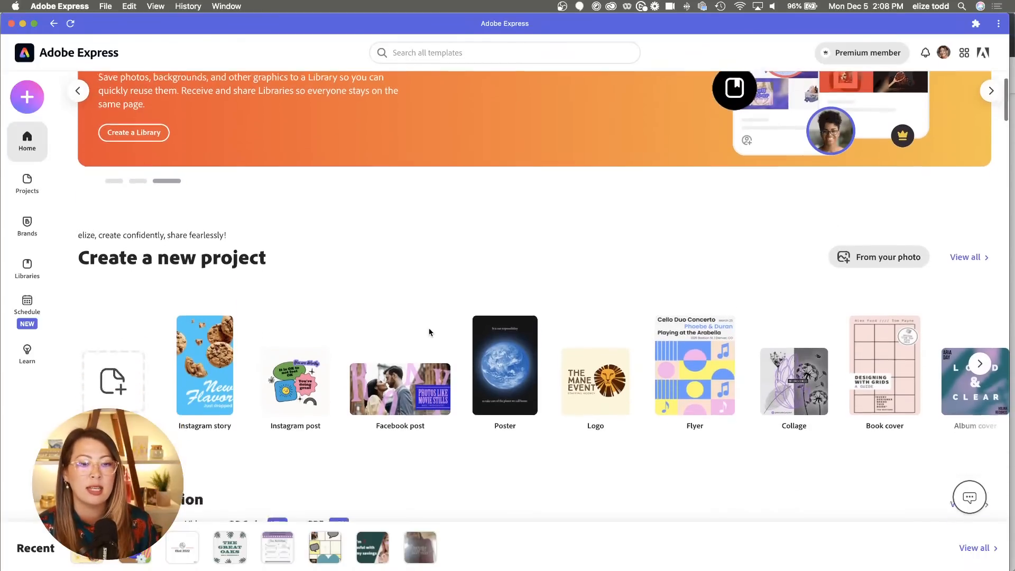
scroll(429, 332, down, 5)
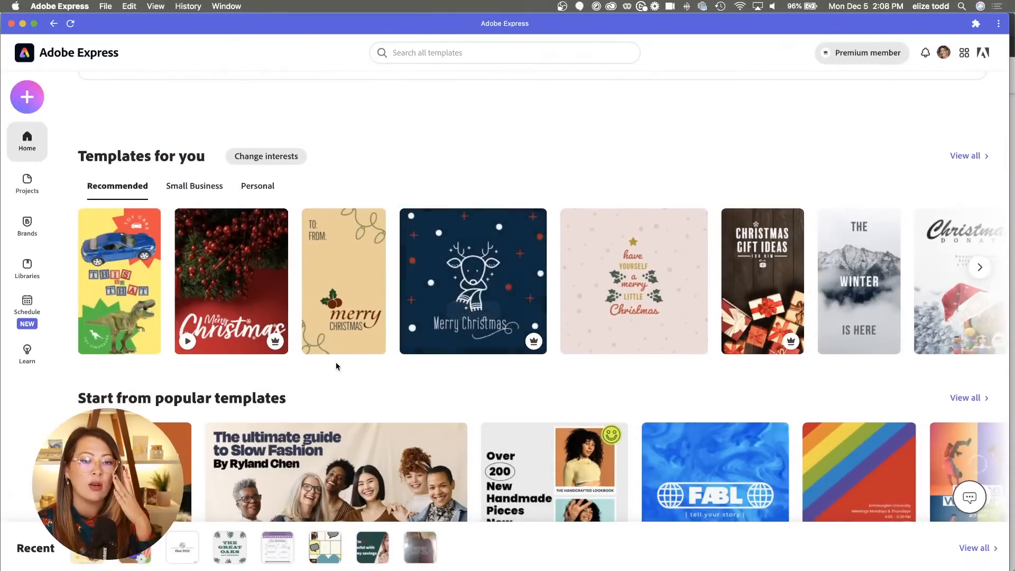
scroll(337, 367, down, 2)
scroll(337, 366, down, 1)
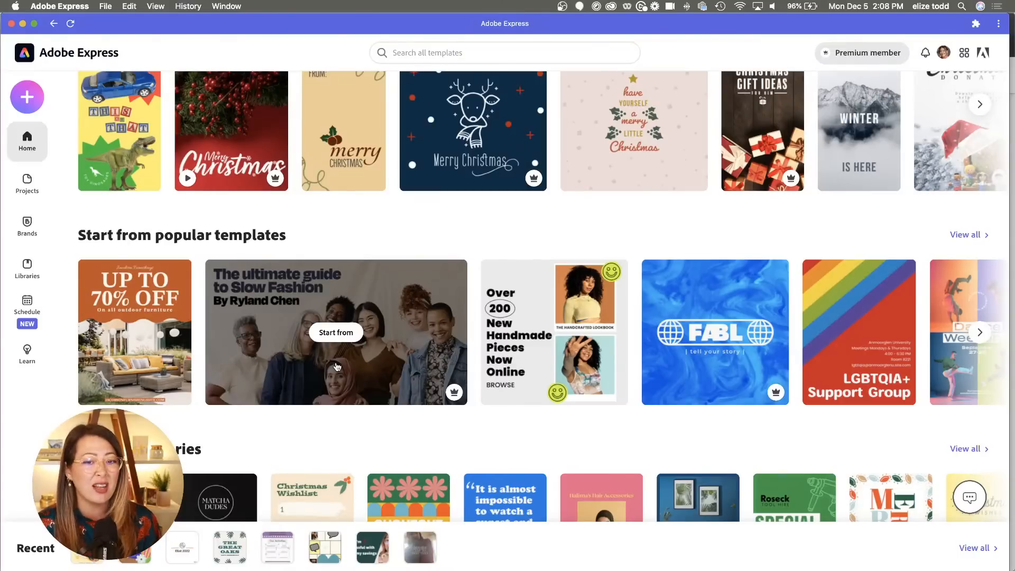
scroll(465, 420, down, 4)
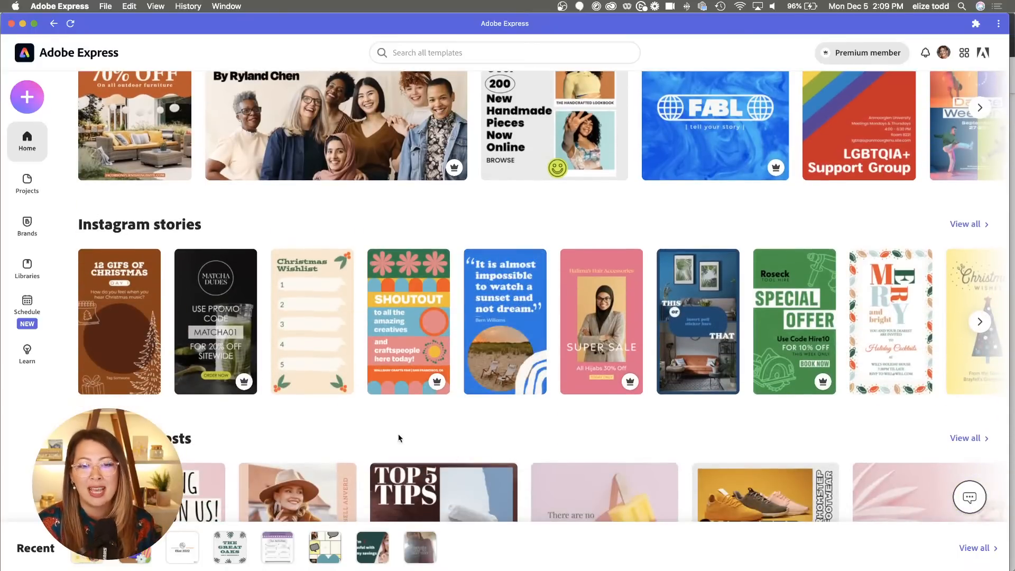
mouse_move(425, 286)
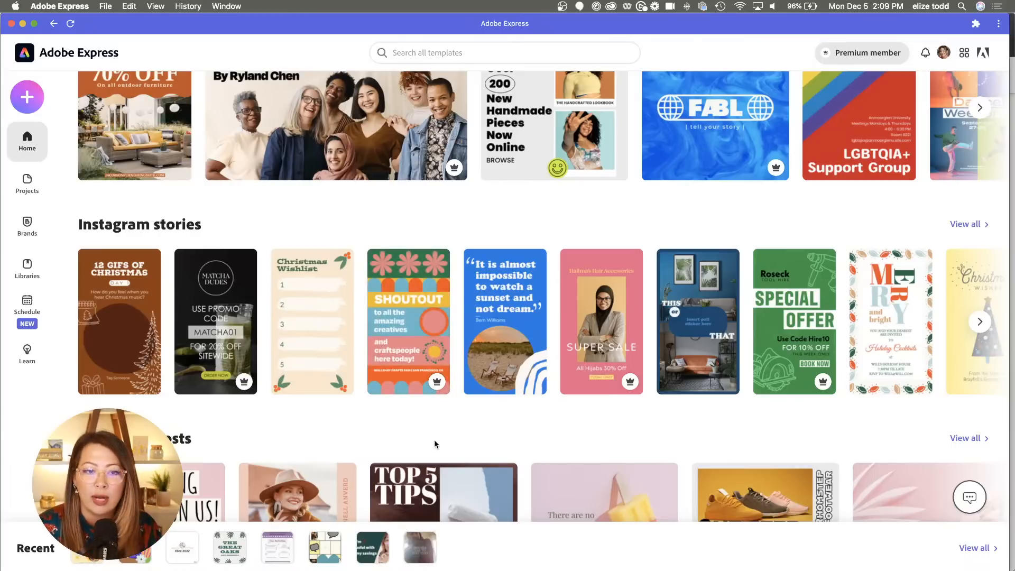
scroll(434, 443, down, 10)
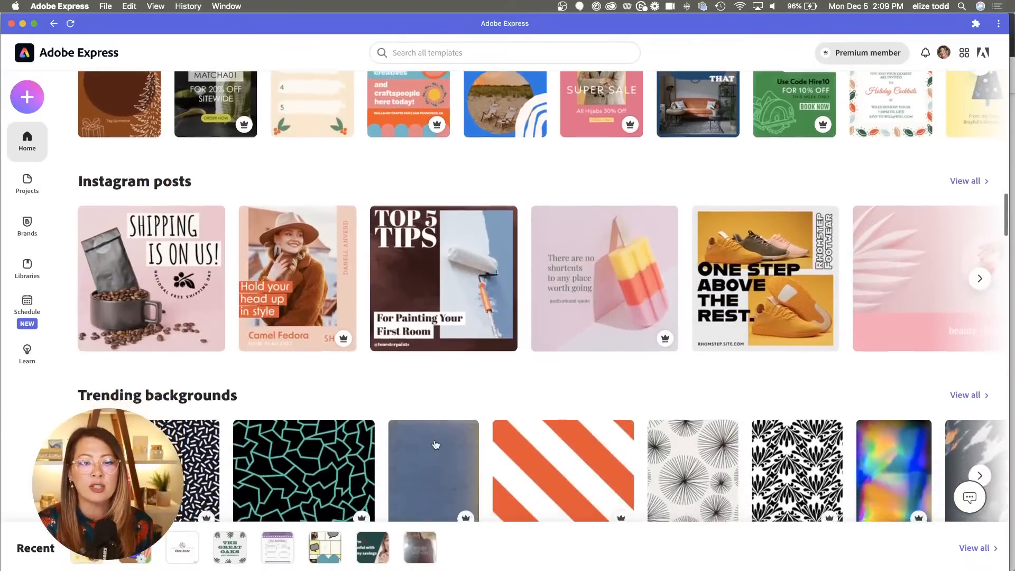
scroll(435, 444, down, 9)
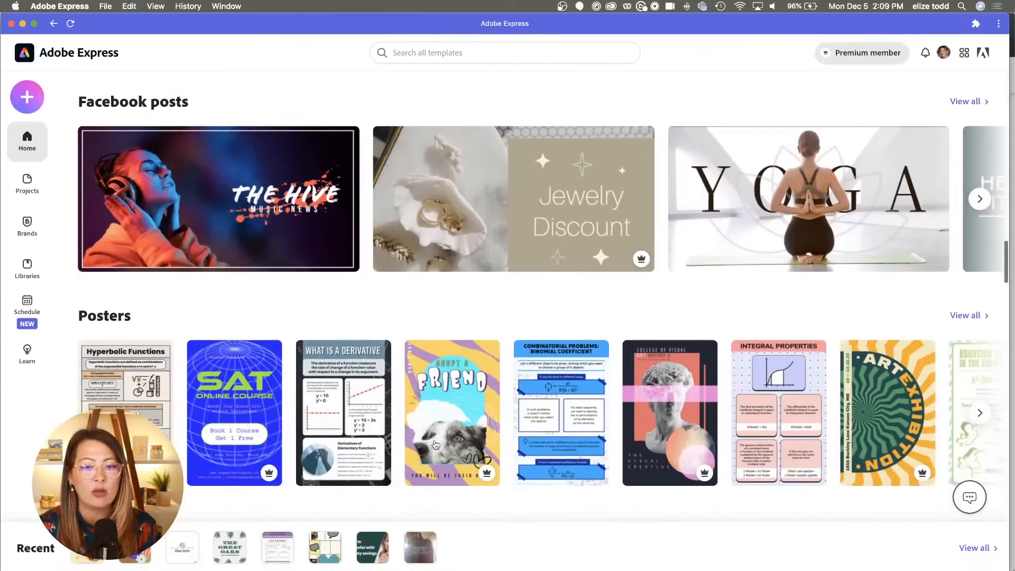
mouse_move(435, 444)
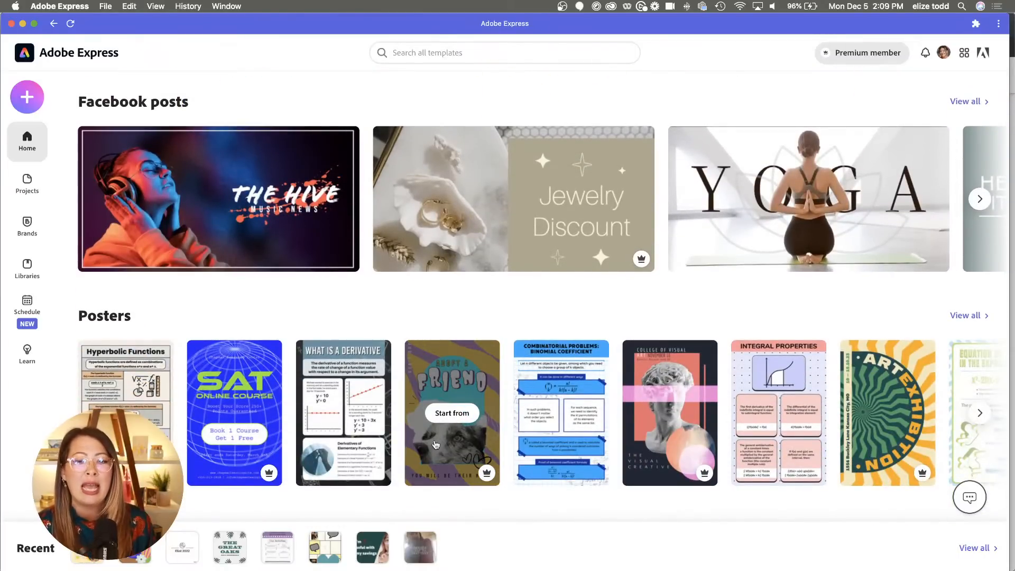
scroll(436, 445, down, 2)
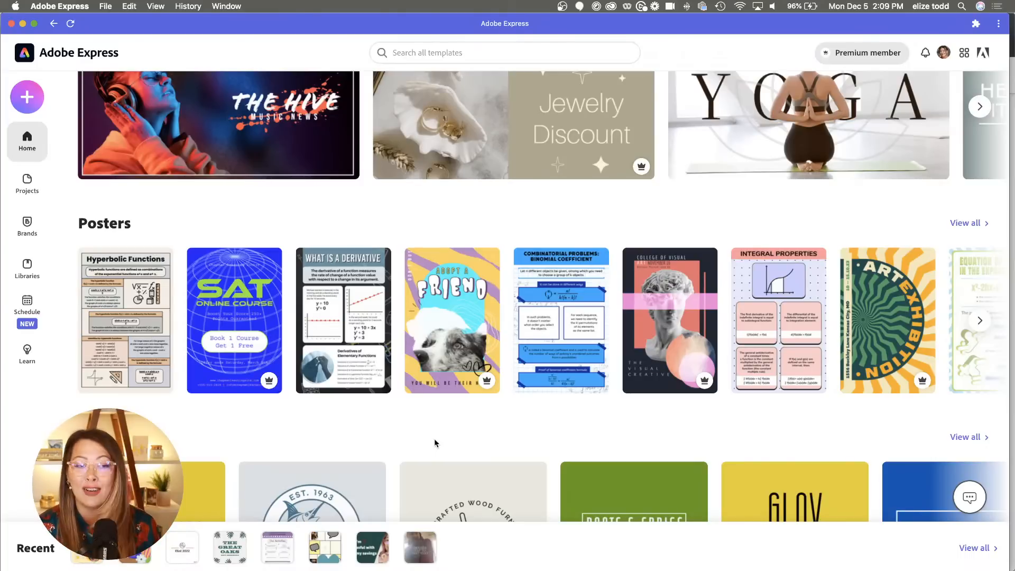
scroll(435, 442, down, 6)
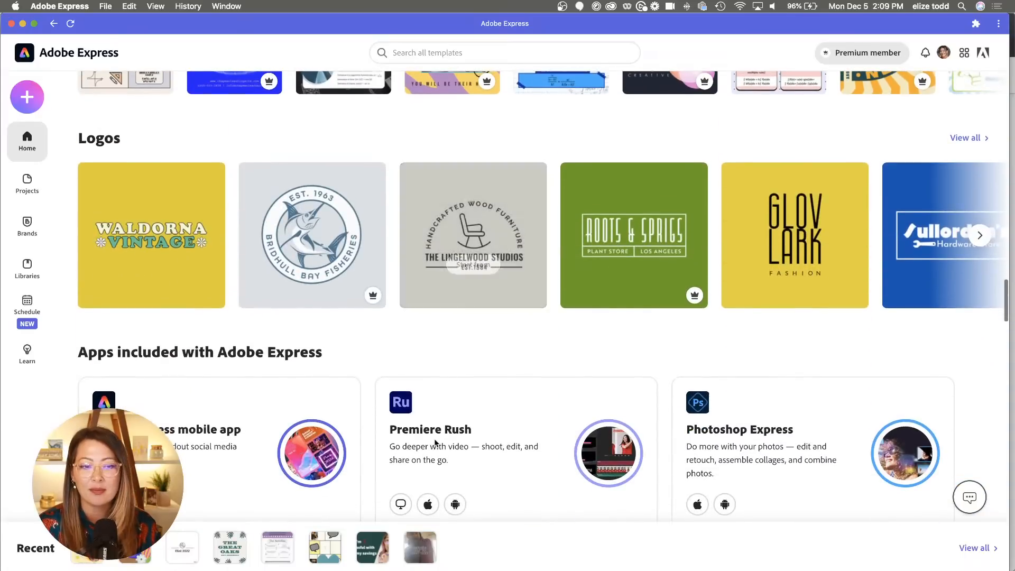
- Browse the full Collages template collection and start a project from the "Hold Onto Those Who Radiate" collage with the pink and yellow rays
scroll(435, 442, down, 7)
scroll(436, 443, down, 1)
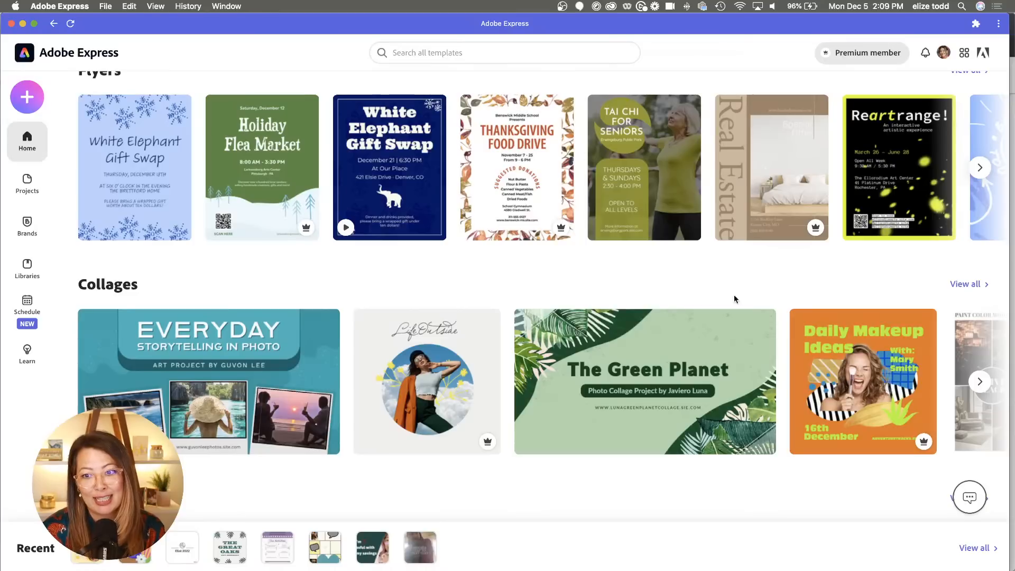
click(973, 285)
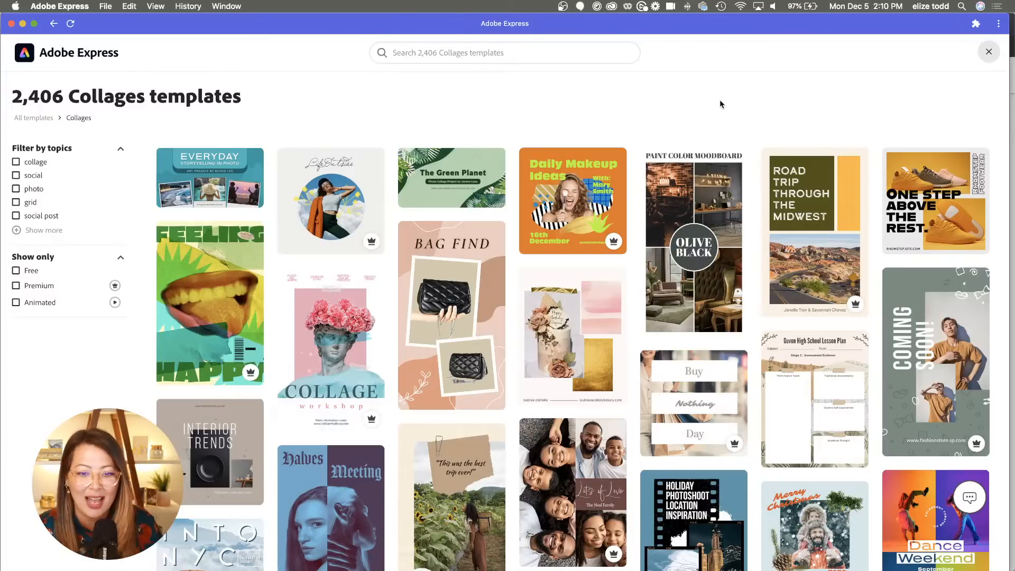
scroll(454, 286, down, 5)
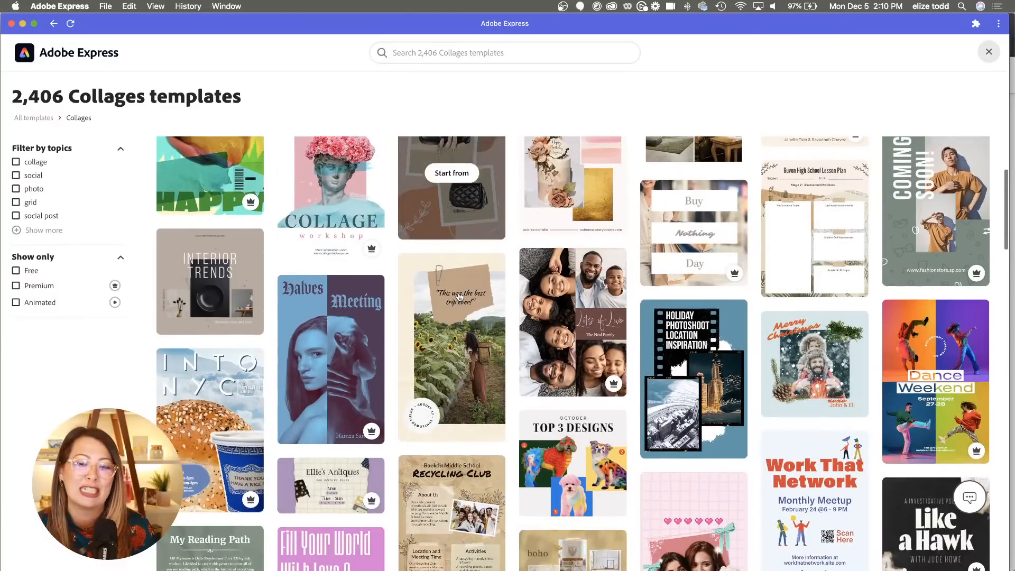
scroll(421, 452, down, 4)
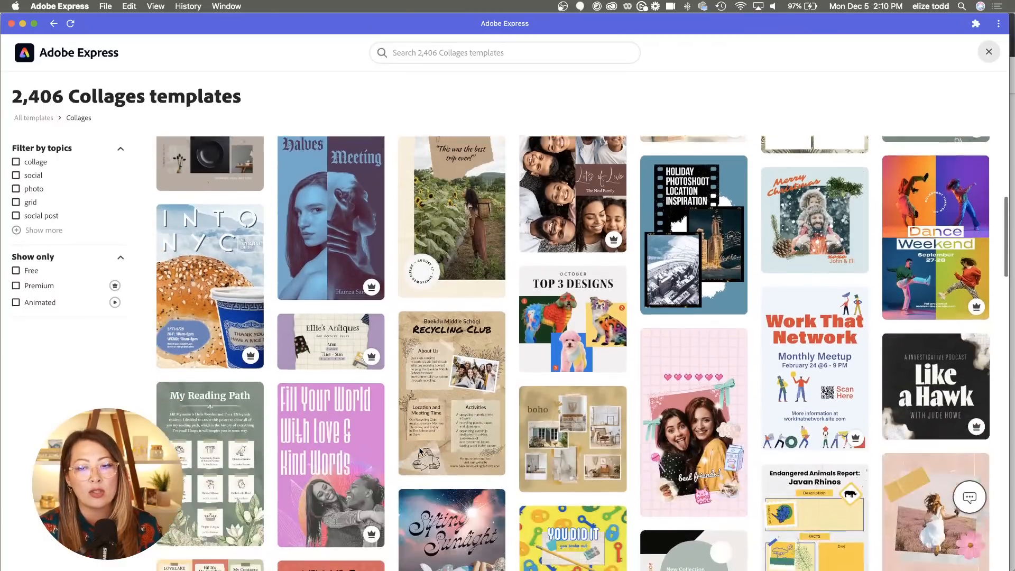
scroll(421, 453, down, 15)
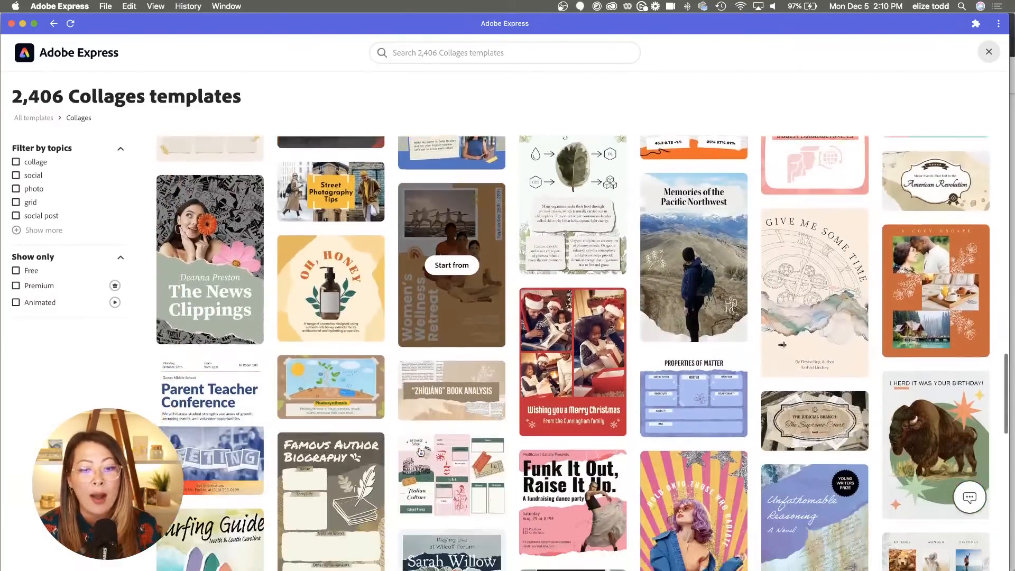
scroll(420, 452, down, 4)
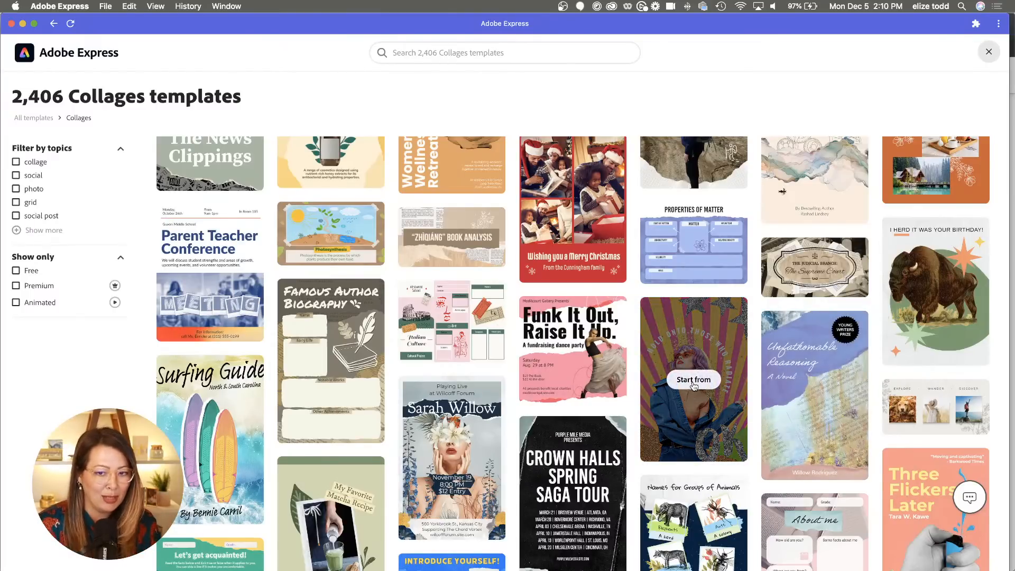
click(693, 379)
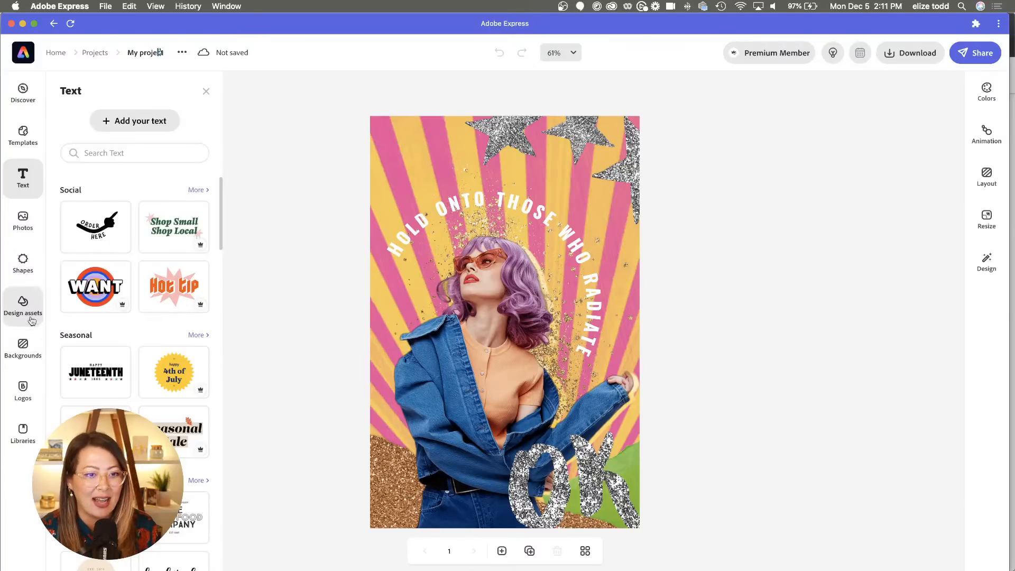
- Add a triangle from the basic shapes to the page and move it slightly down over the curved headline
click(35, 261)
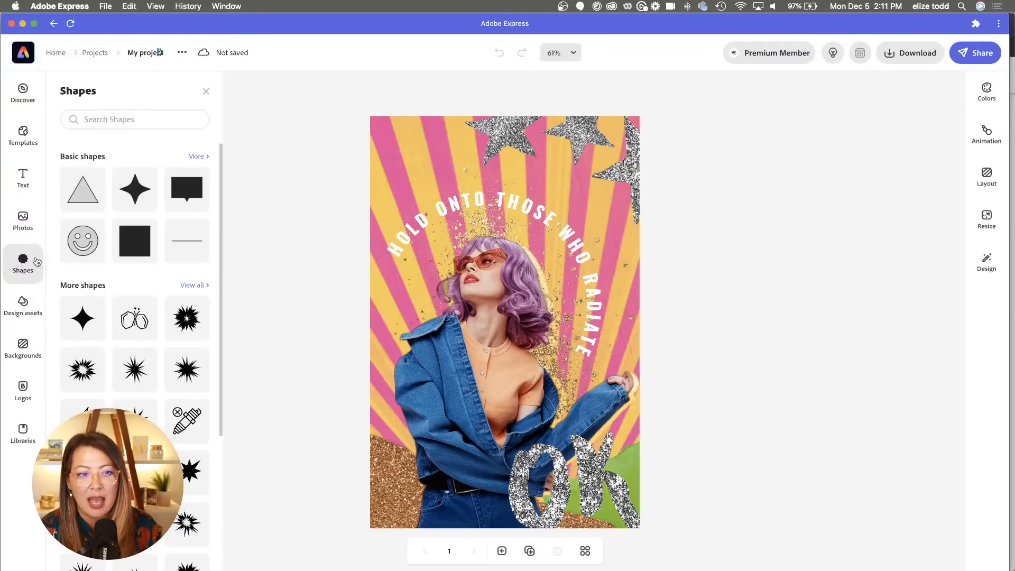
click(88, 195)
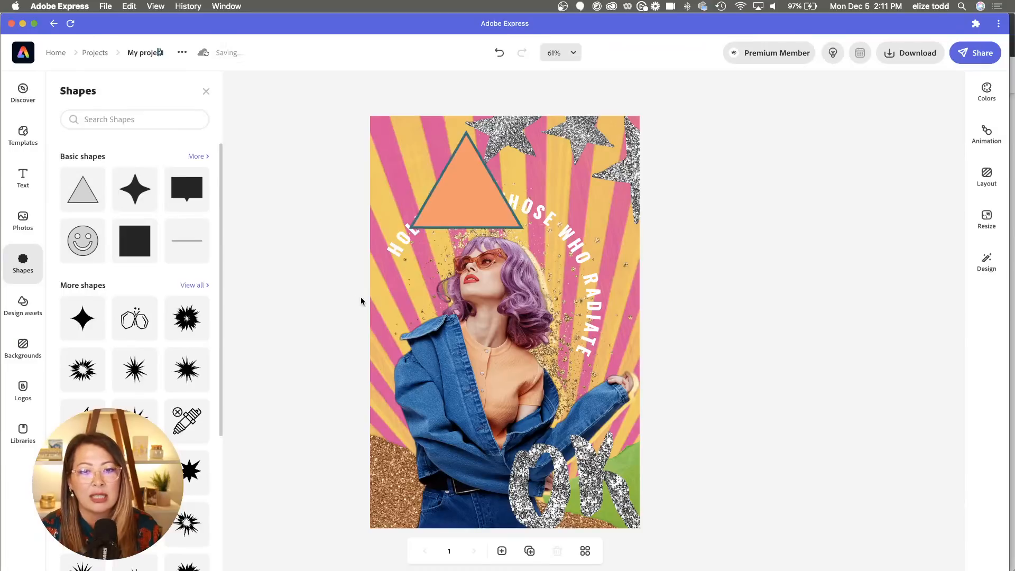
click(466, 200)
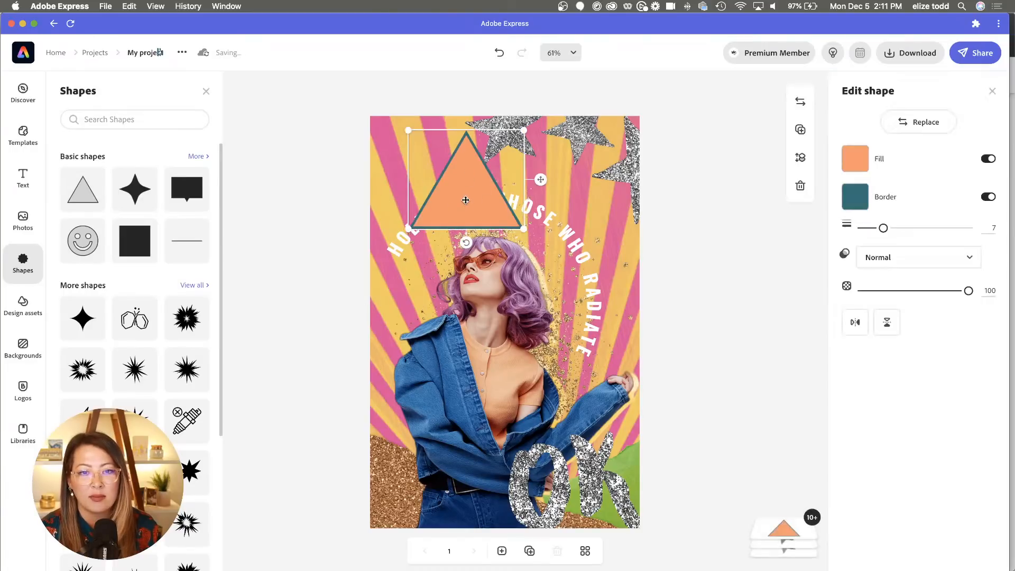
drag(461, 194, 454, 210)
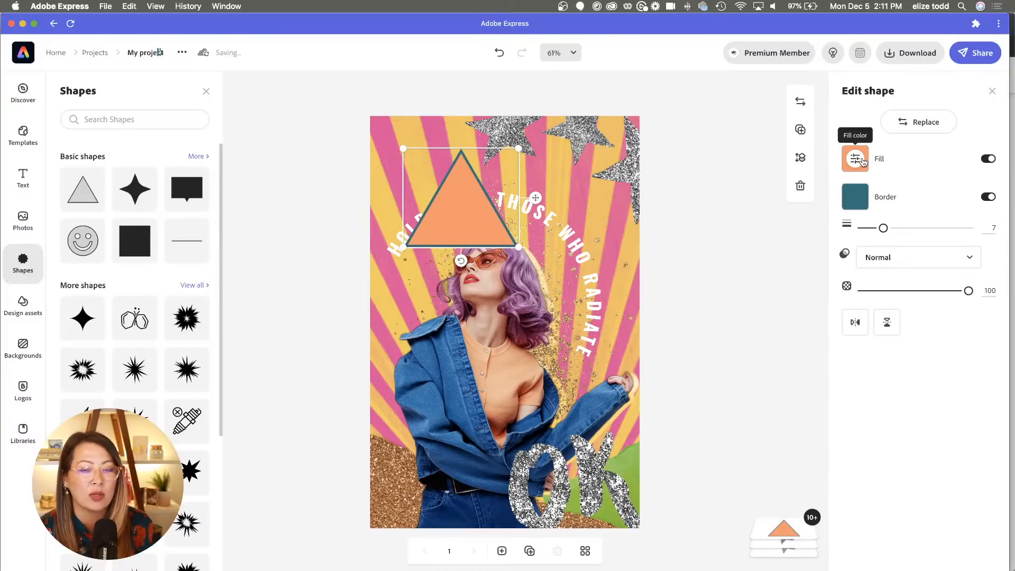
- Fill the triangle with pink #E85396 sampled from the background rays and add that color to the E-Book brand
click(858, 161)
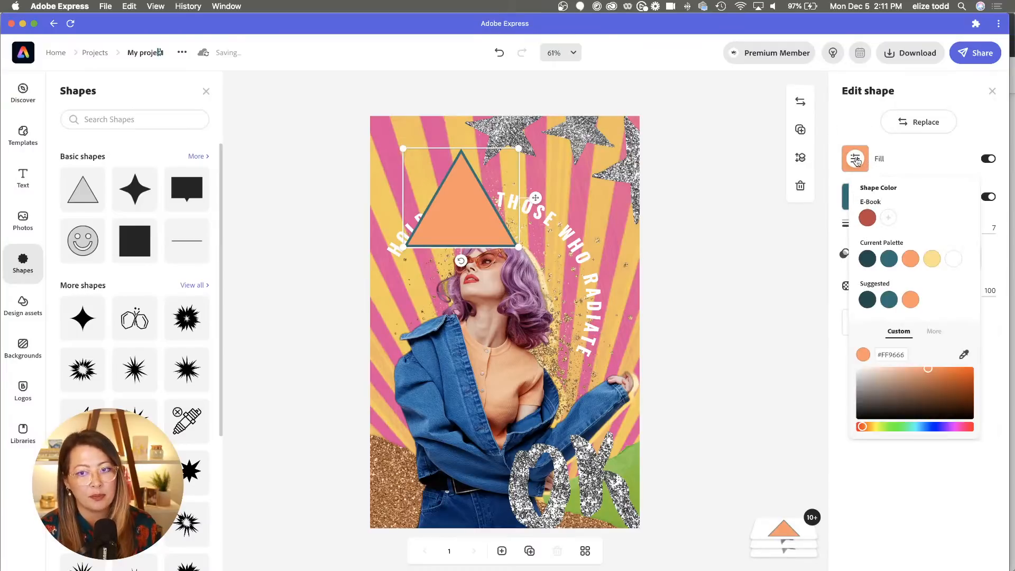
click(964, 358)
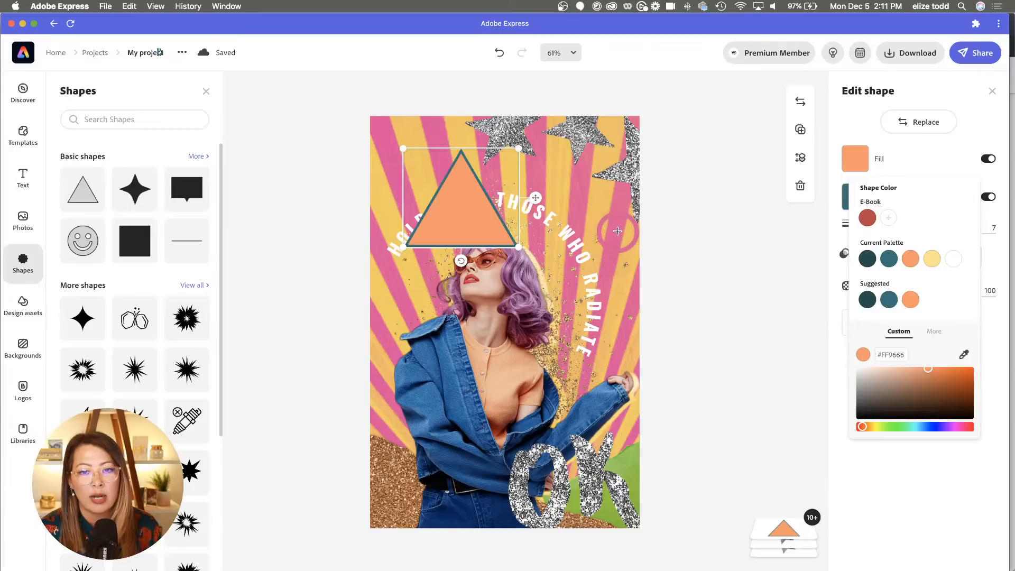
click(619, 215)
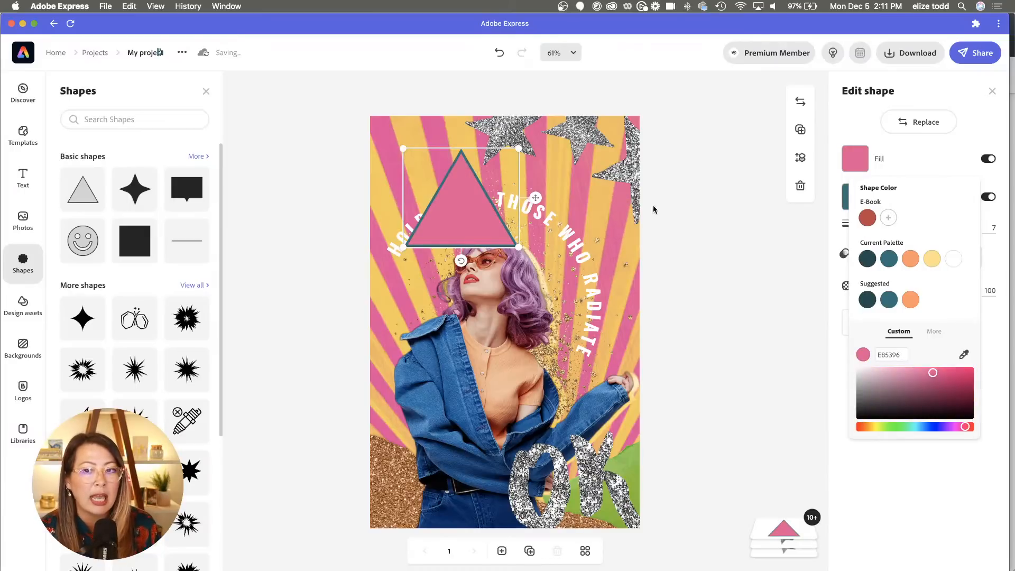
click(888, 219)
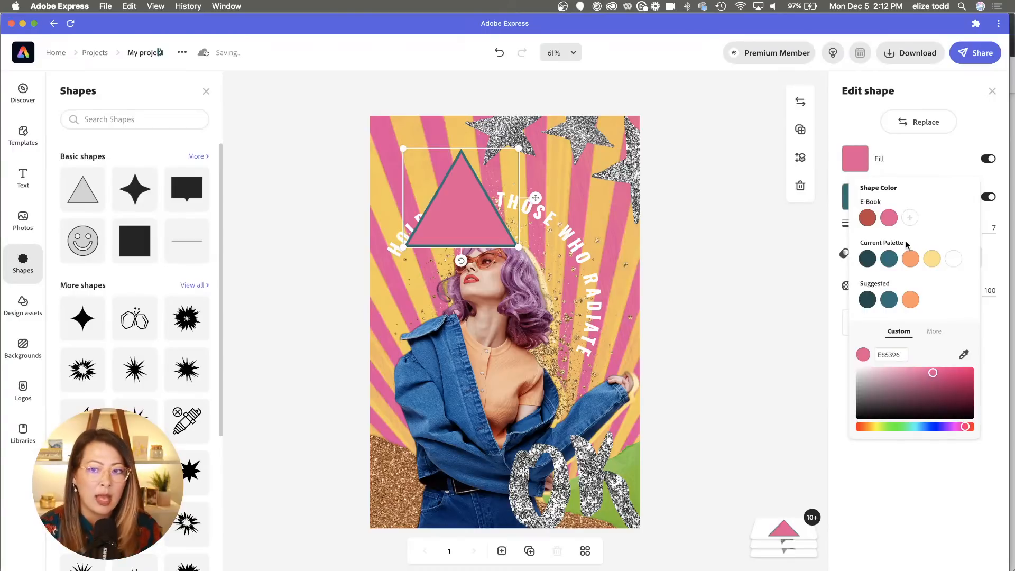
- Sample the background's yellow #F3C05A and the hair's purple #C595BD as triangle fills, adding each to the E-Book brand colors
click(964, 357)
click(633, 245)
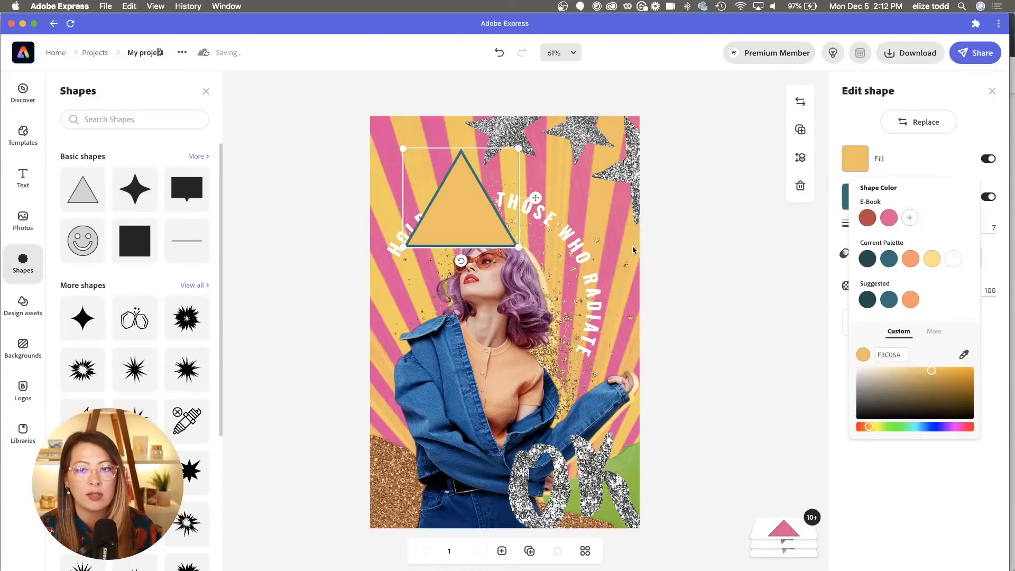
click(910, 218)
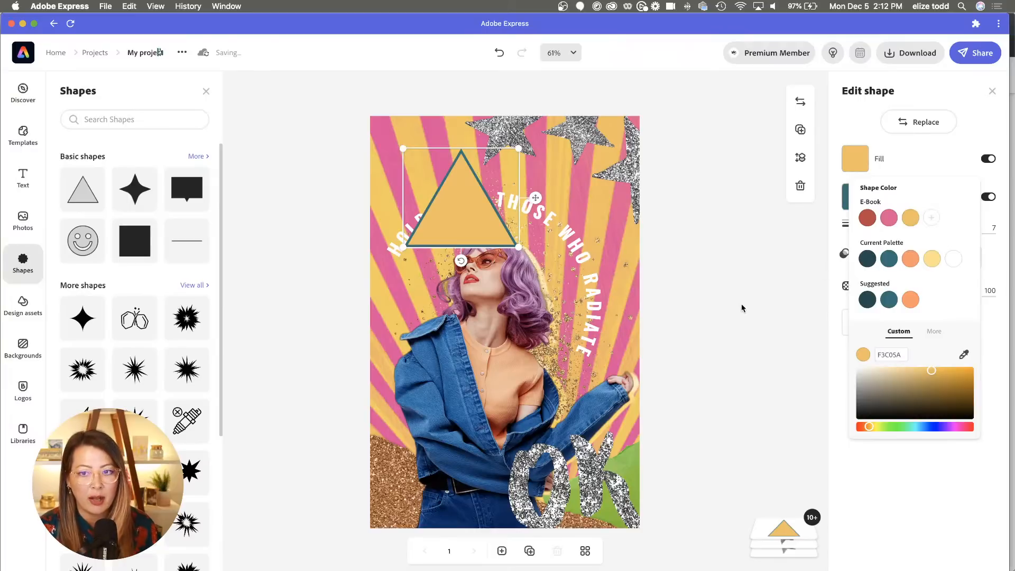
click(965, 355)
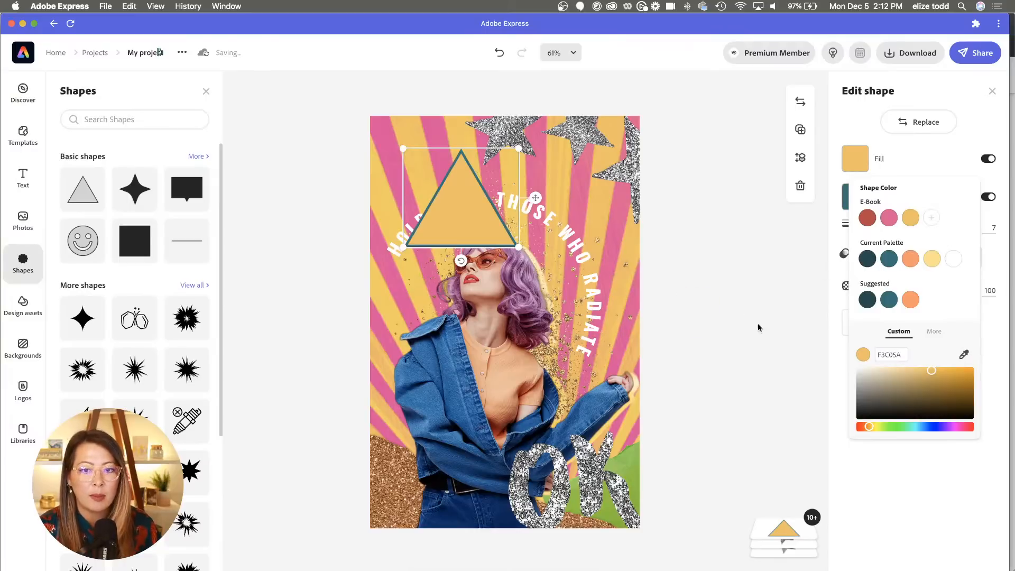
click(536, 285)
click(933, 219)
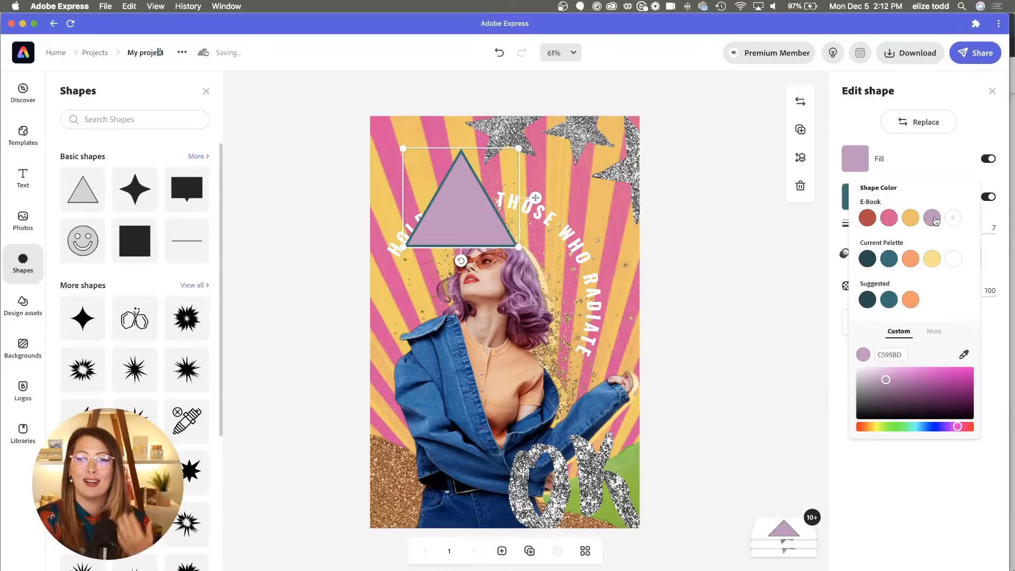
- Fill the triangle with green #89C84D sampled from the collage's lower corner and add it to the E-Book brand colors
click(604, 331)
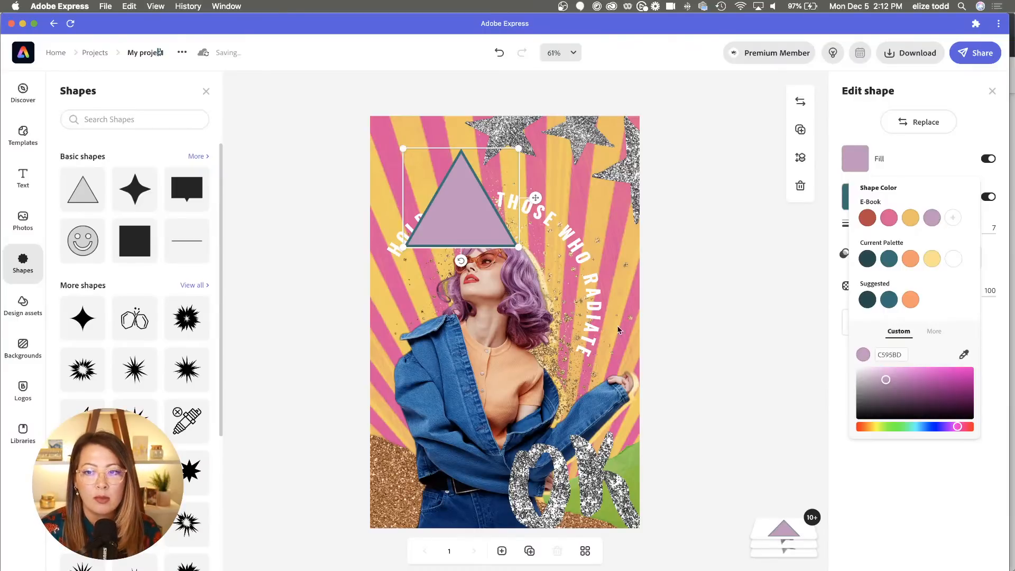
click(425, 213)
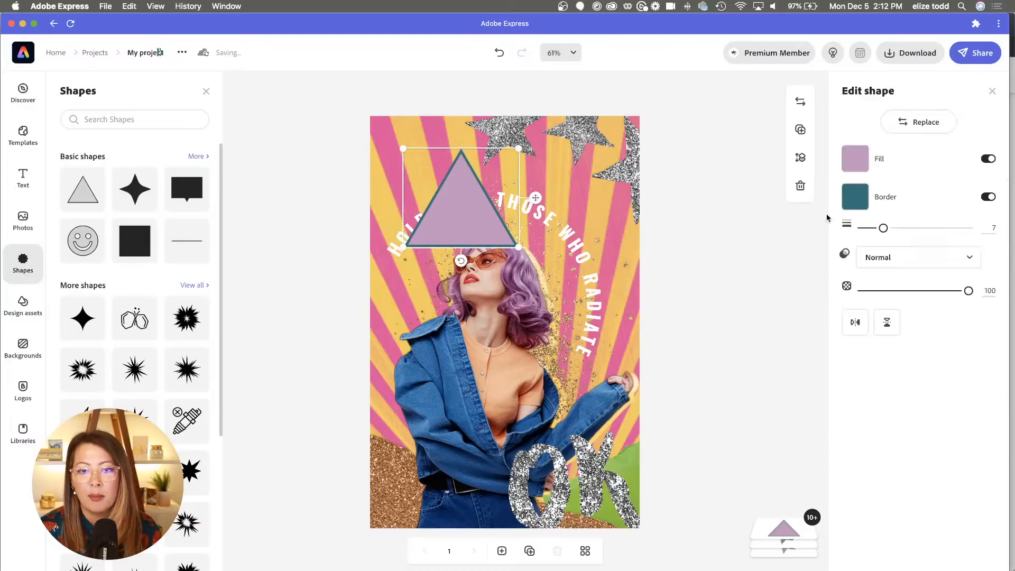
click(854, 167)
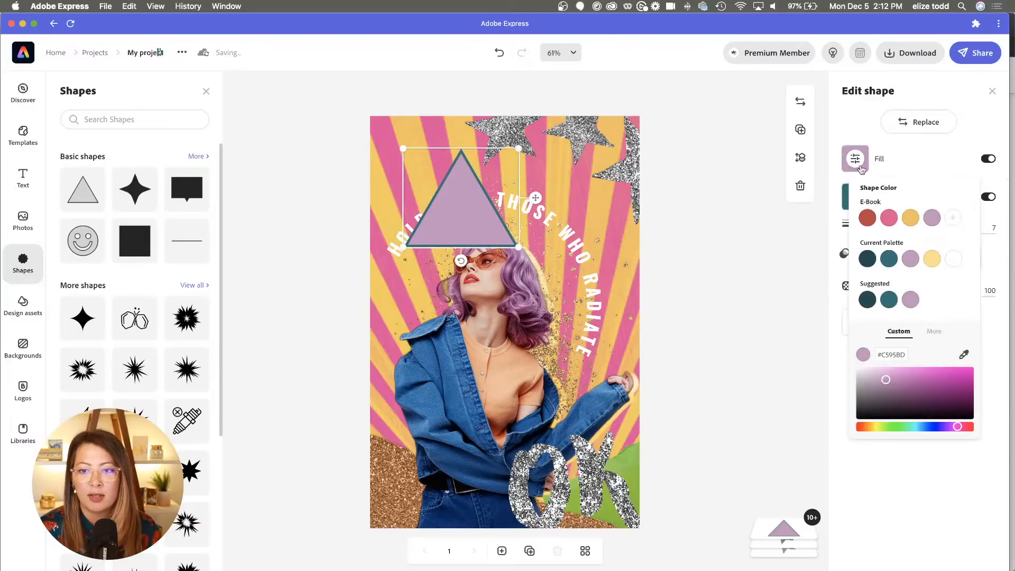
click(964, 354)
click(630, 466)
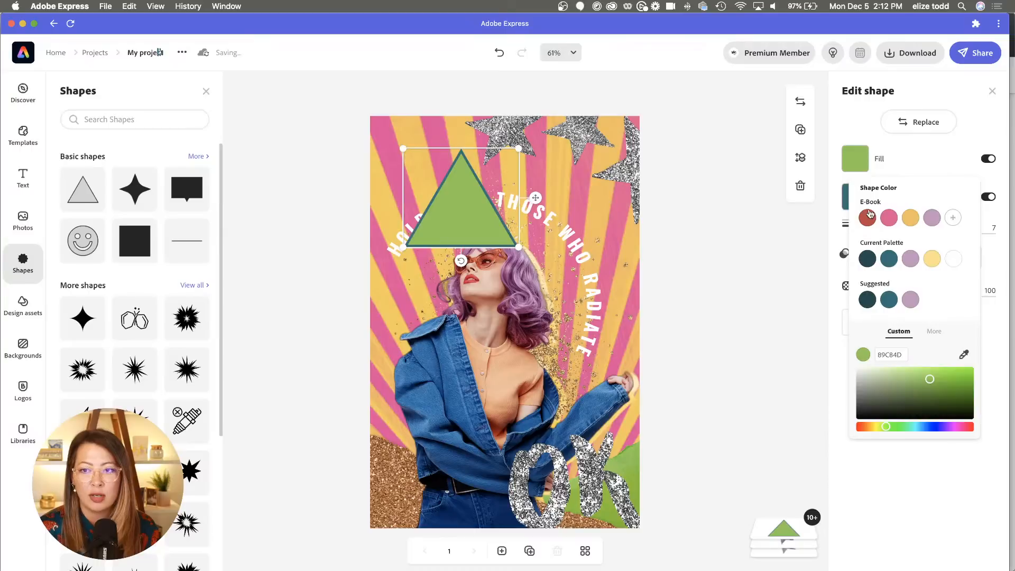
click(953, 217)
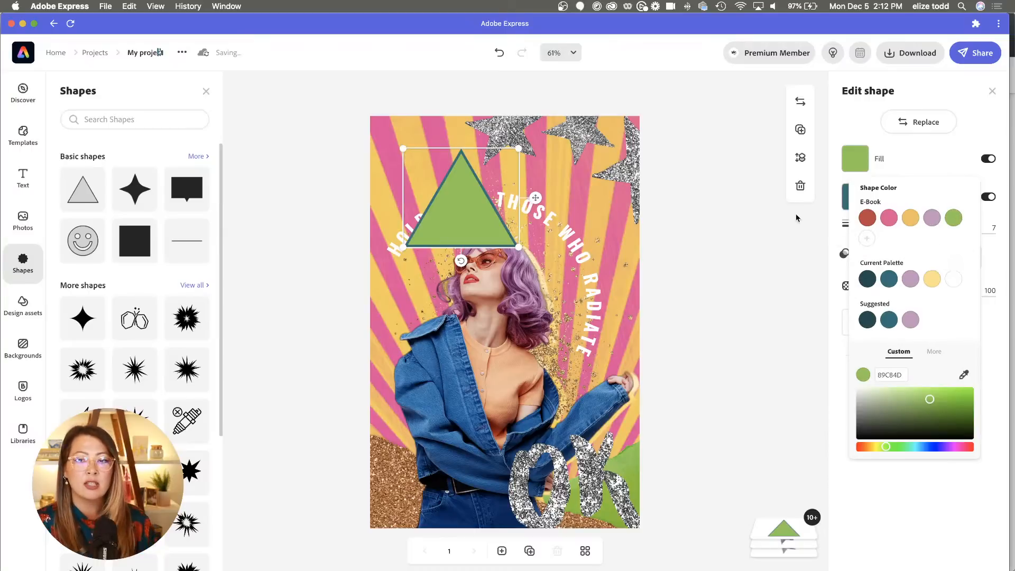
- Delete the triangle from the page and close the shape library
click(492, 221)
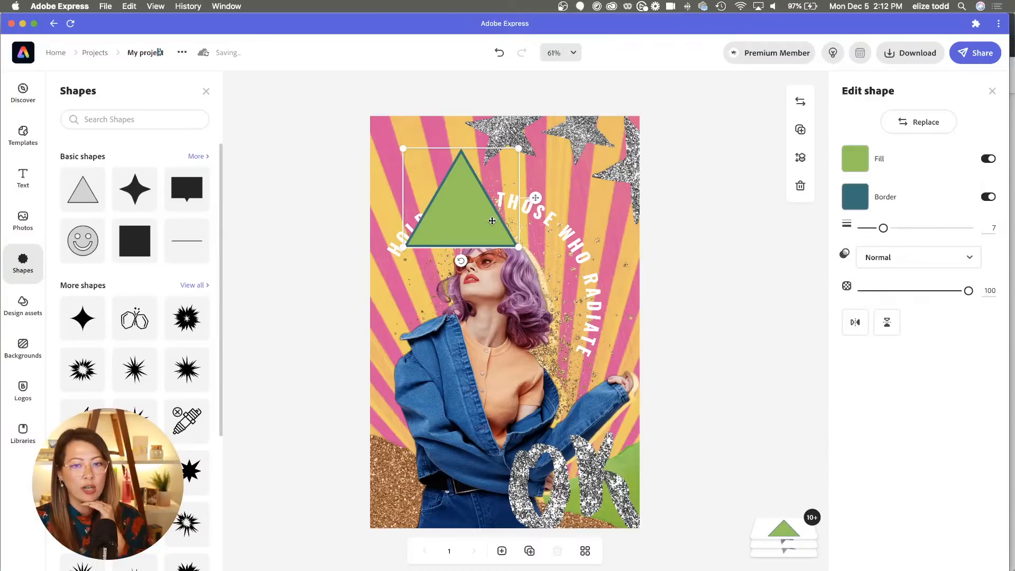
key(BackSpace)
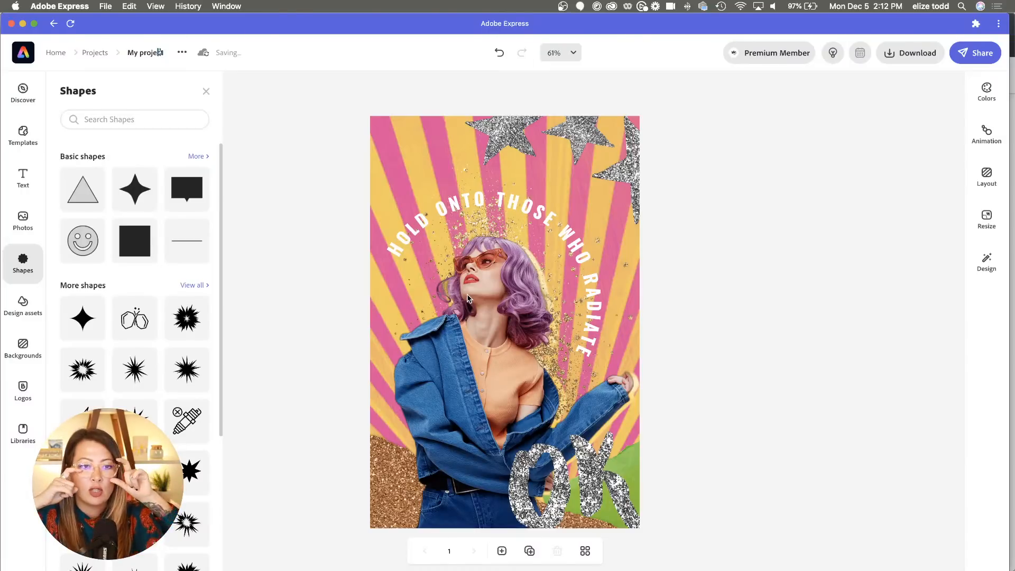
click(802, 240)
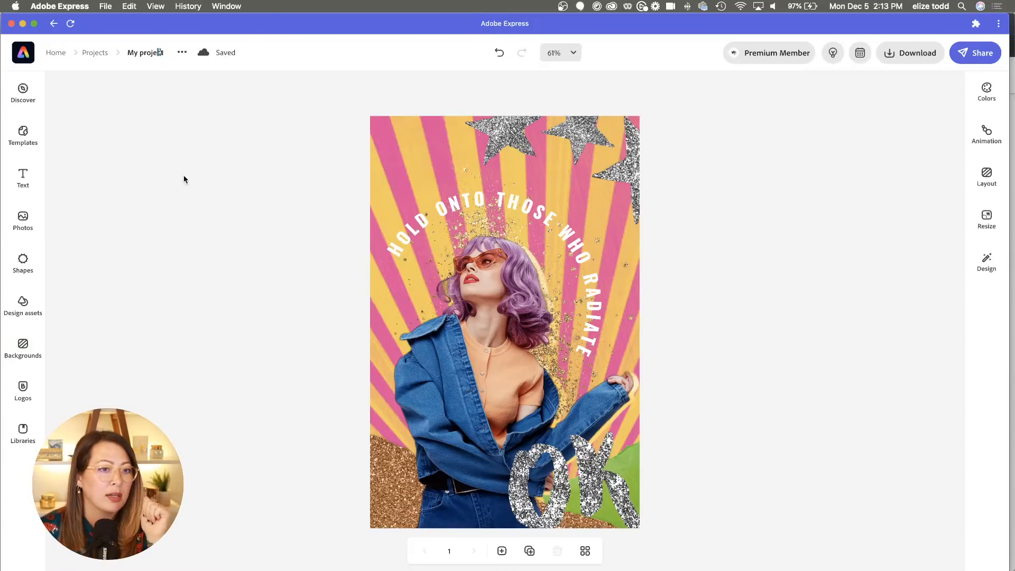
- Examine the Collages templates within the project for further layouts that suit the e-book
click(22, 136)
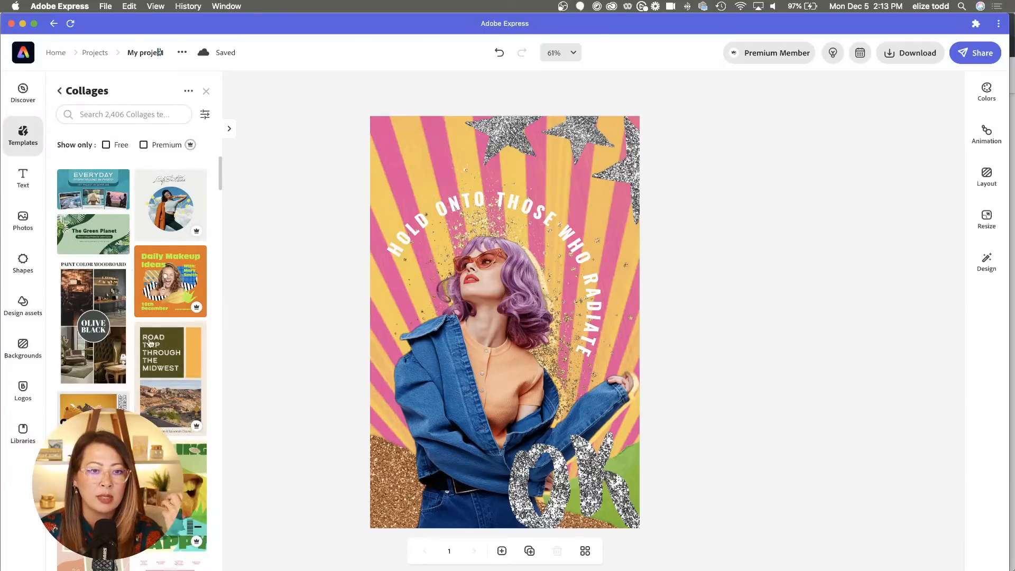
scroll(158, 403, down, 15)
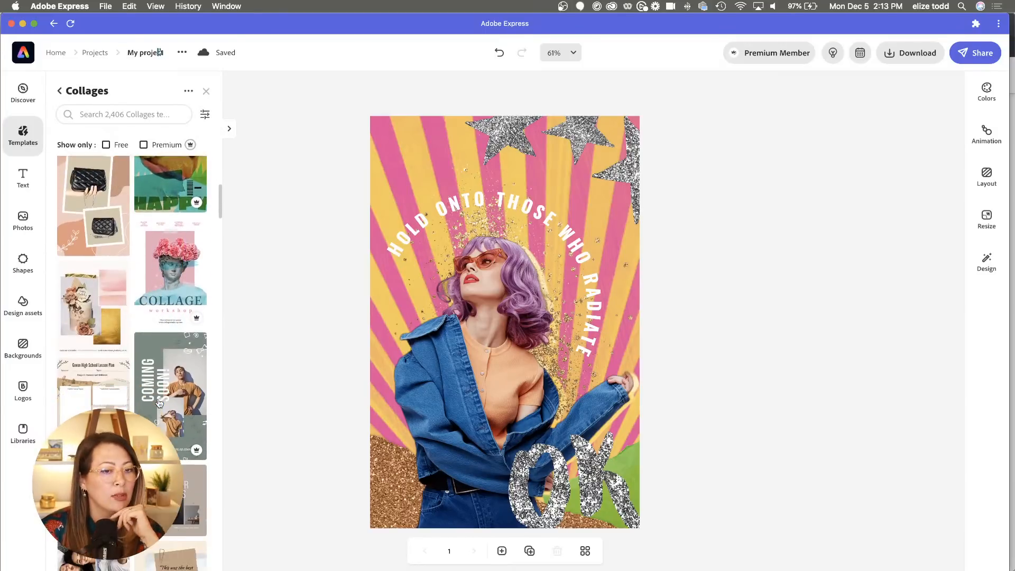
scroll(158, 404, down, 8)
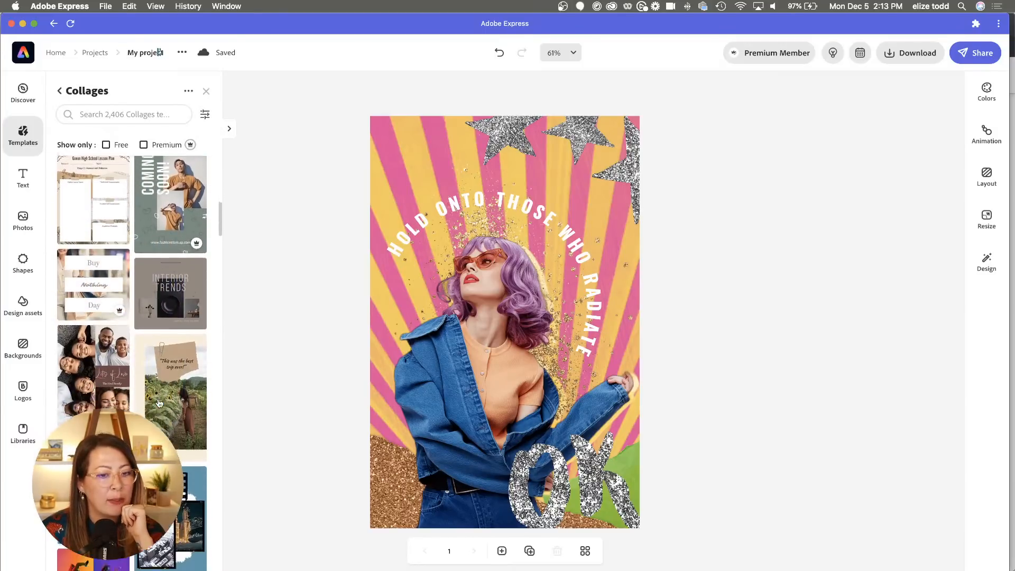
scroll(158, 403, down, 6)
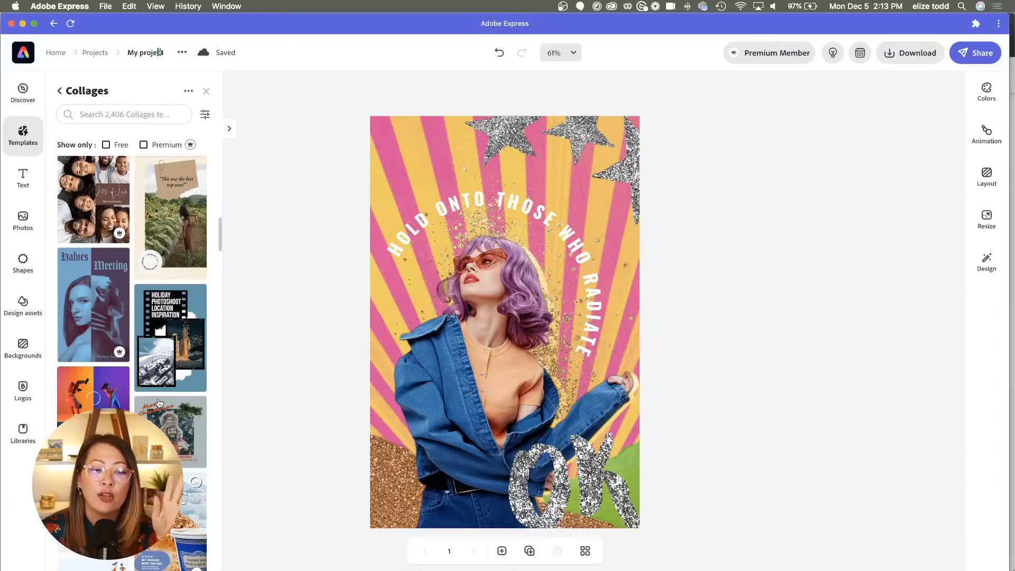
scroll(158, 404, down, 2)
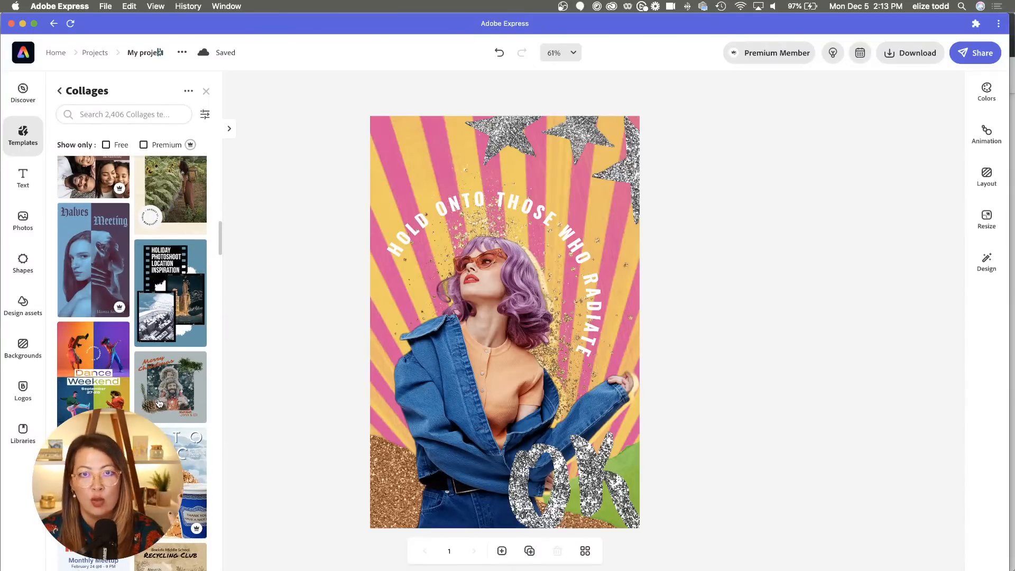
scroll(159, 404, down, 3)
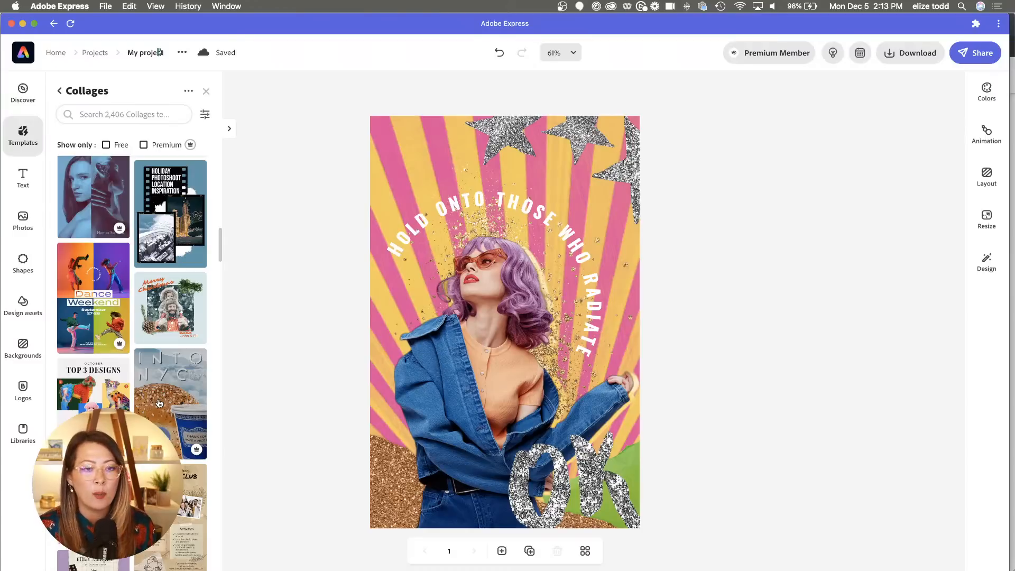
scroll(159, 403, down, 3)
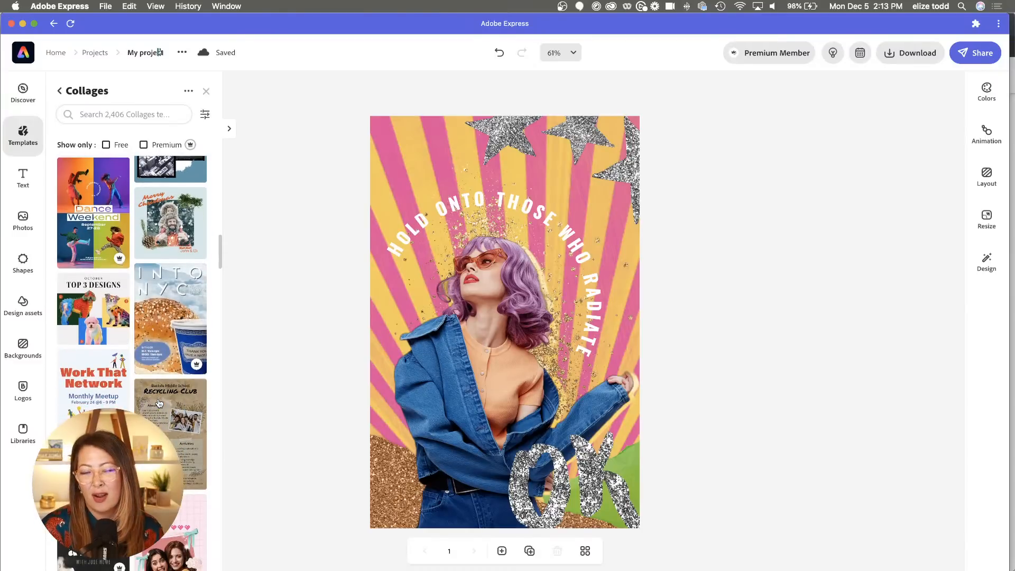
scroll(158, 404, down, 2)
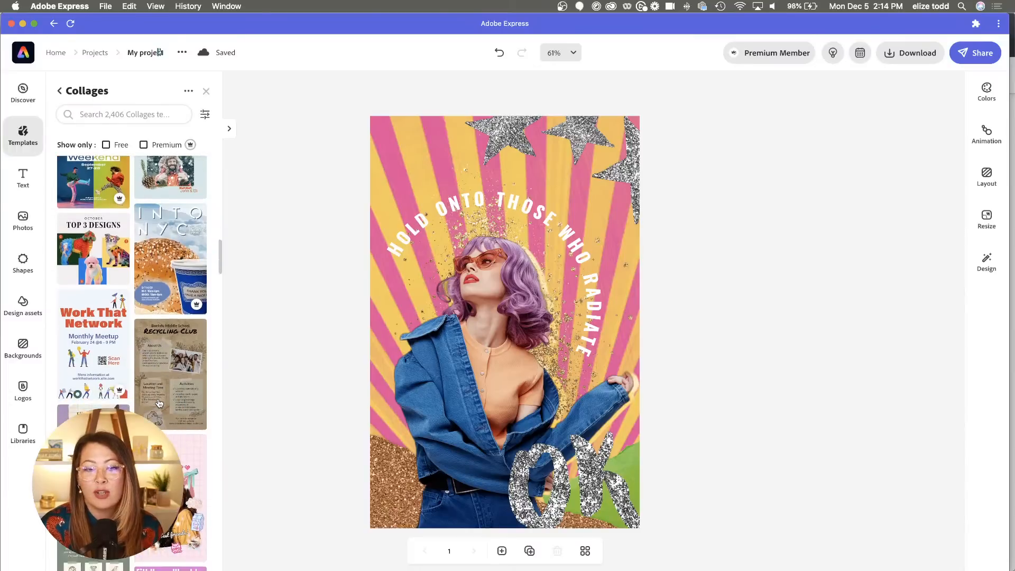
- Add the boho photo collage template from the Collages collection to the project as a new page
scroll(159, 404, down, 4)
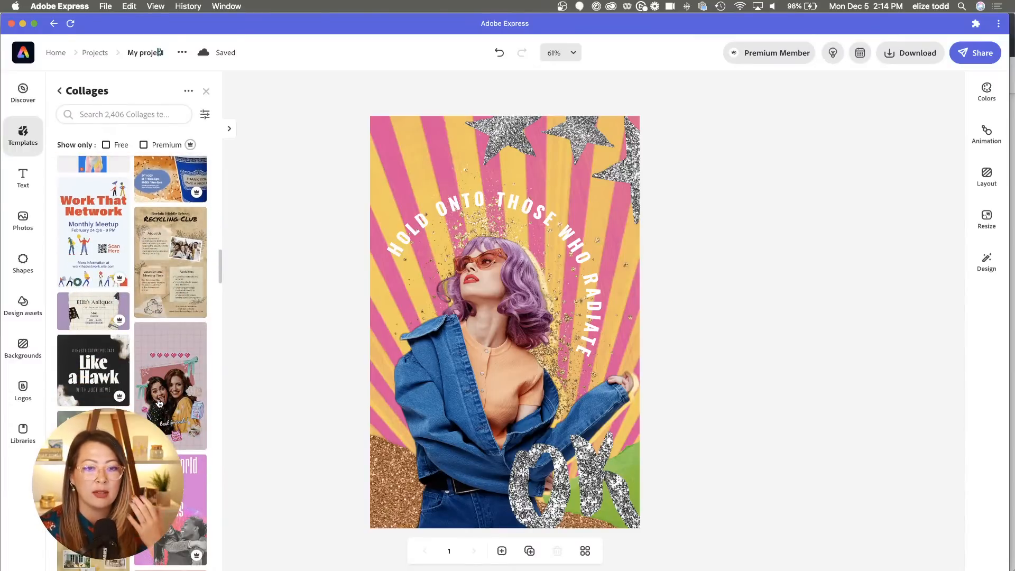
scroll(159, 404, down, 6)
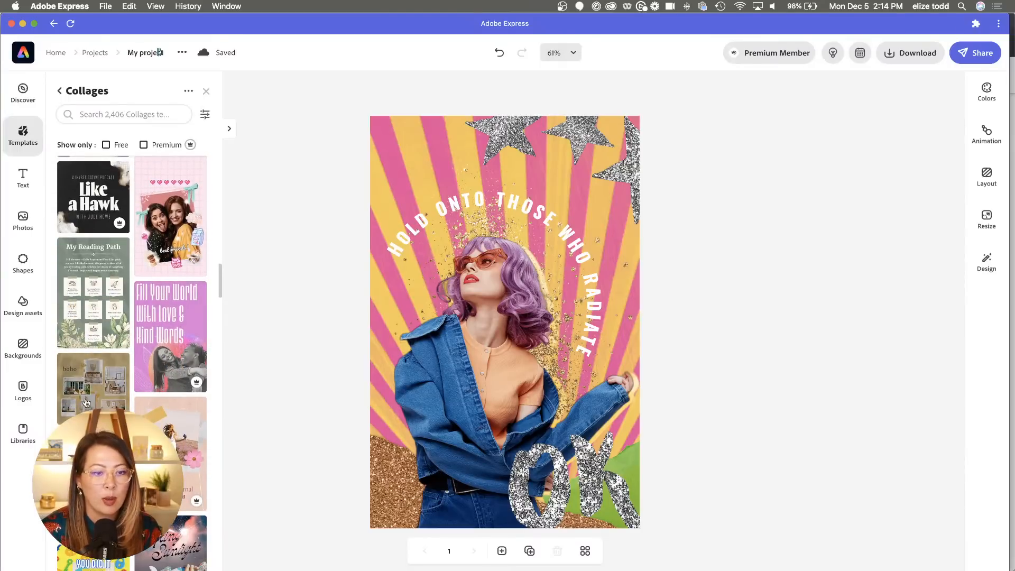
click(109, 384)
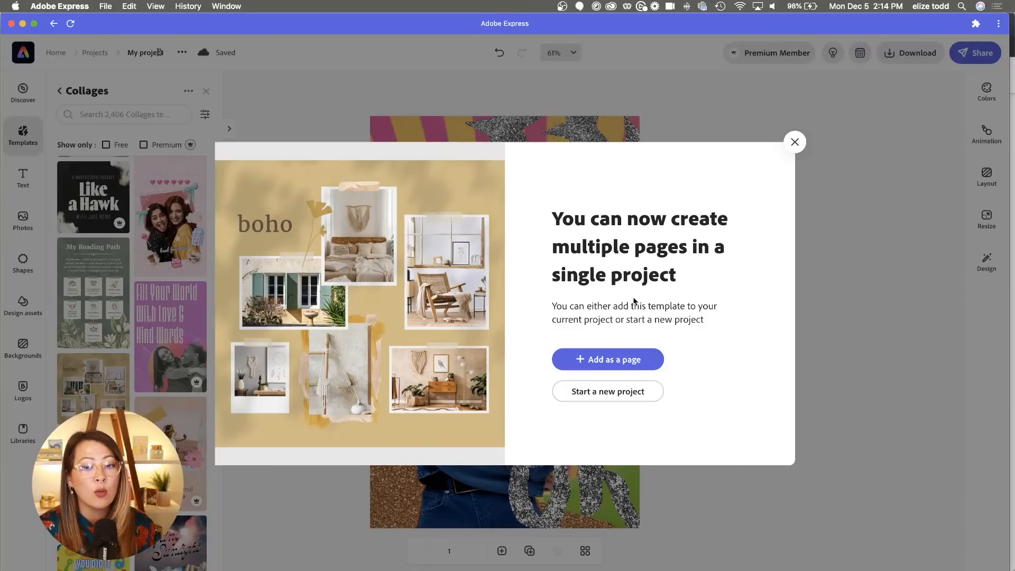
click(629, 357)
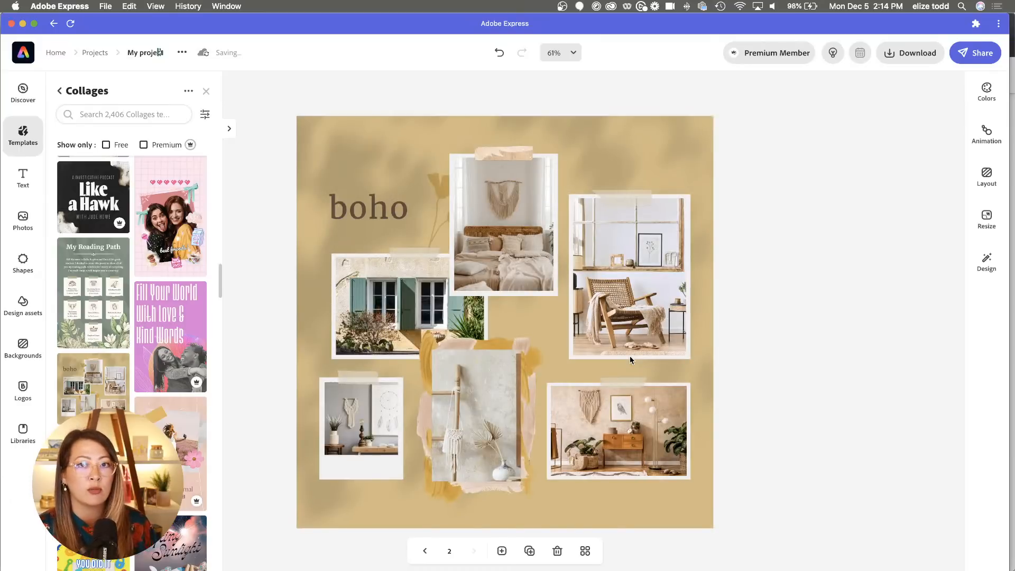
- Resize the boho page to Instagram portrait, 1080 x 1350, and delete the shadow overlay from its background
click(980, 225)
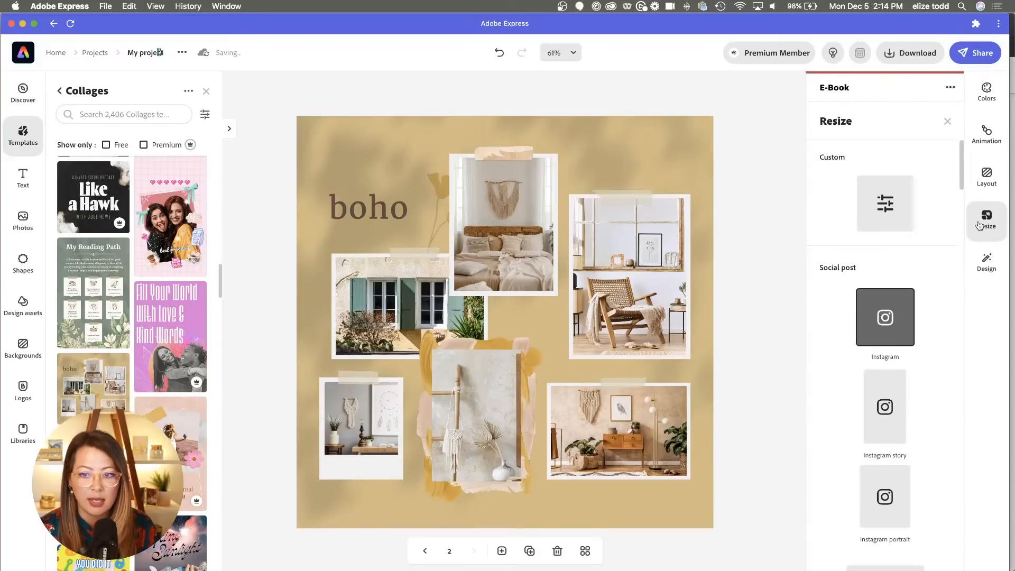
scroll(883, 452, down, 2)
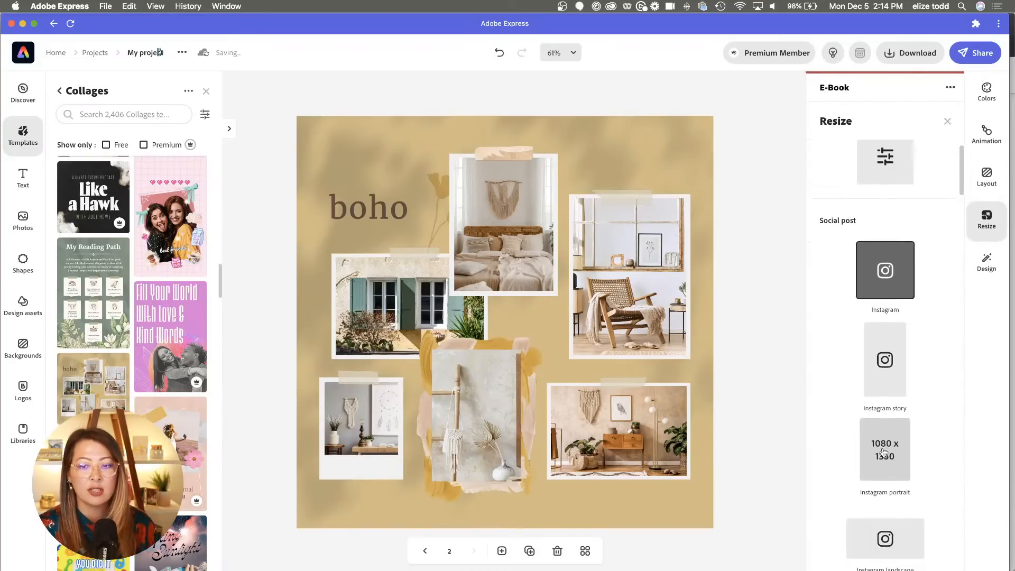
click(884, 455)
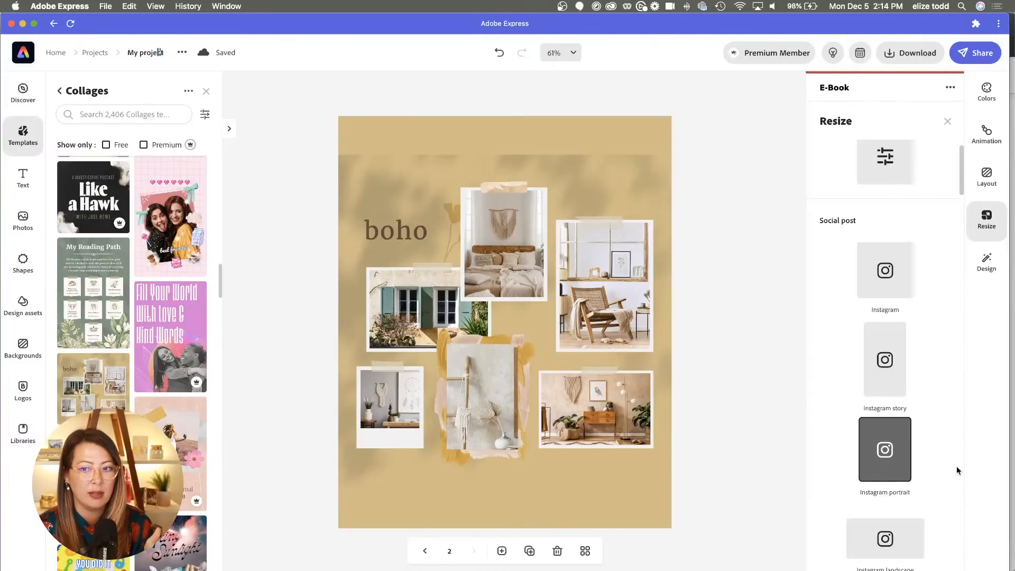
click(608, 186)
key(Delete)
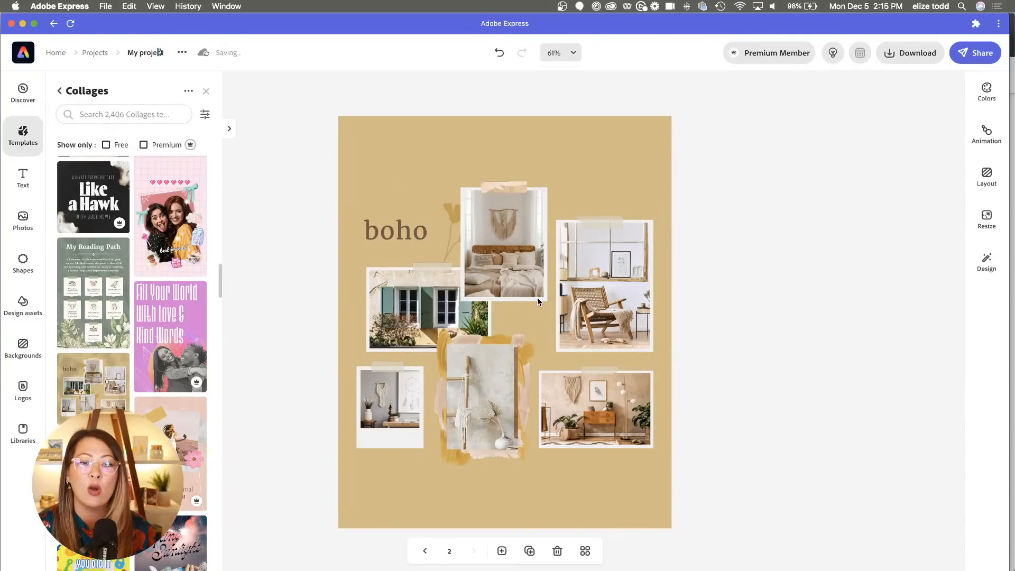
- Move the boho title up into the empty space above the photos and set its font to Gurkner Jump
click(412, 233)
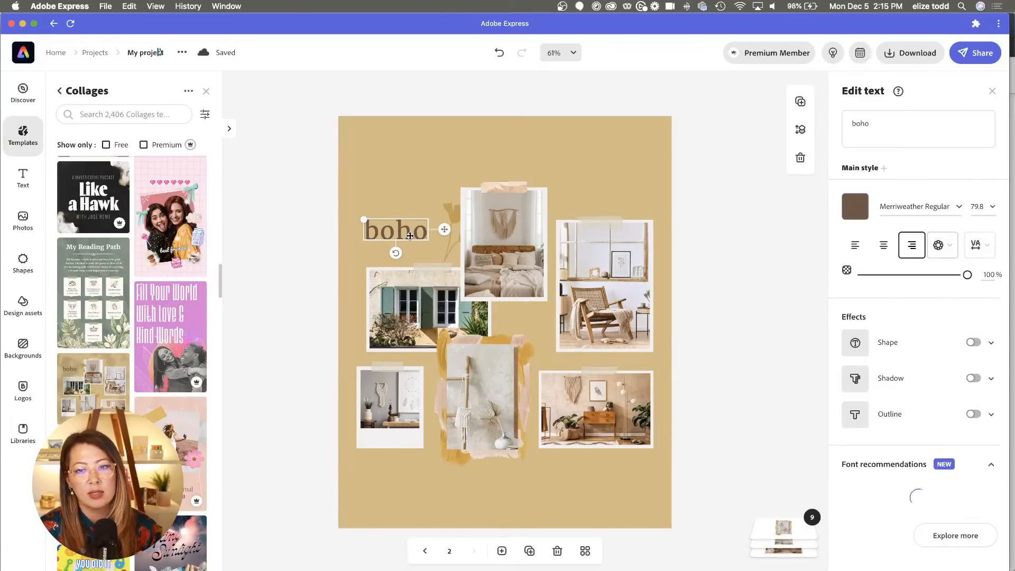
drag(410, 235, 416, 161)
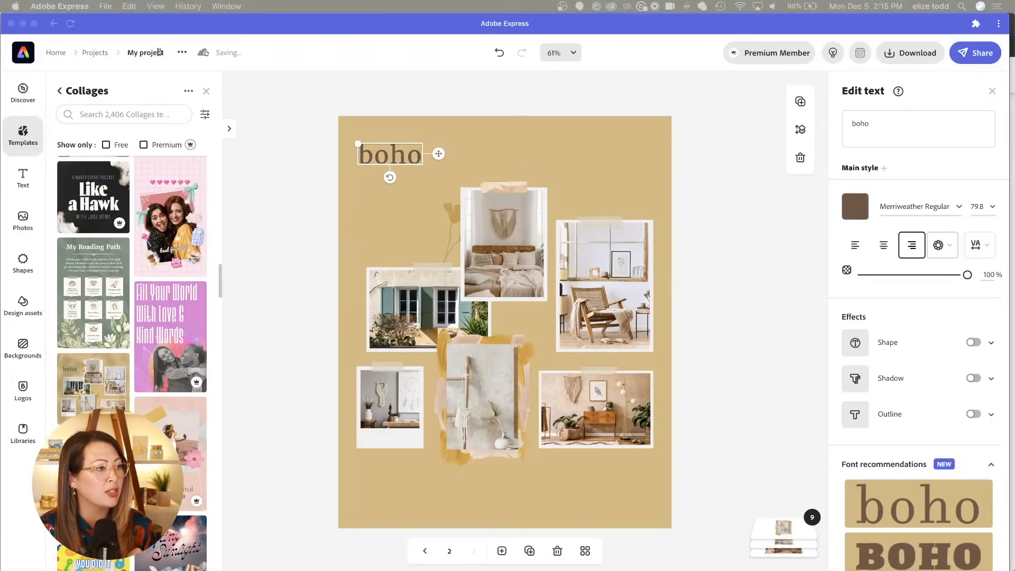
click(950, 210)
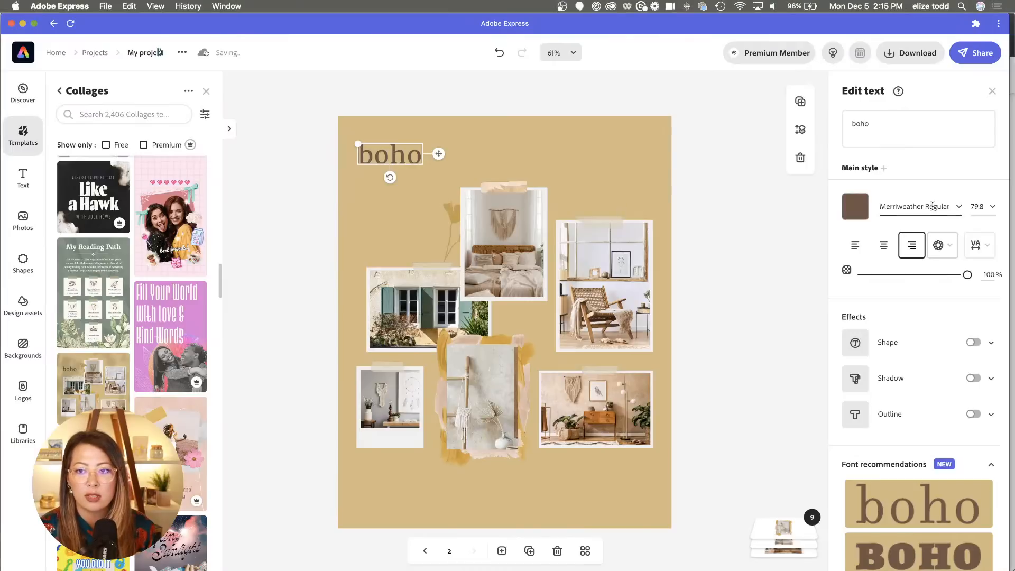
click(933, 207)
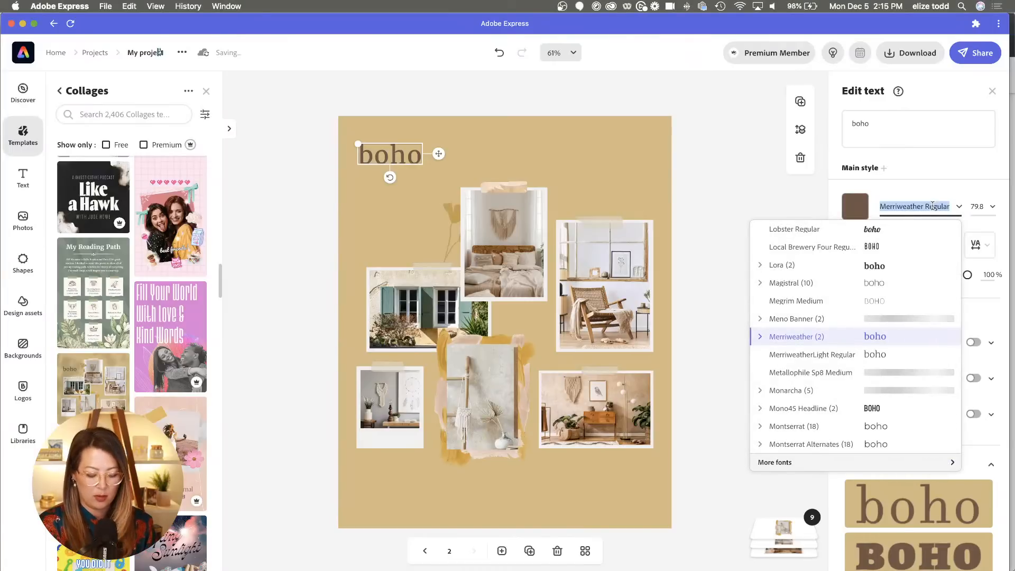
text(gurkner)
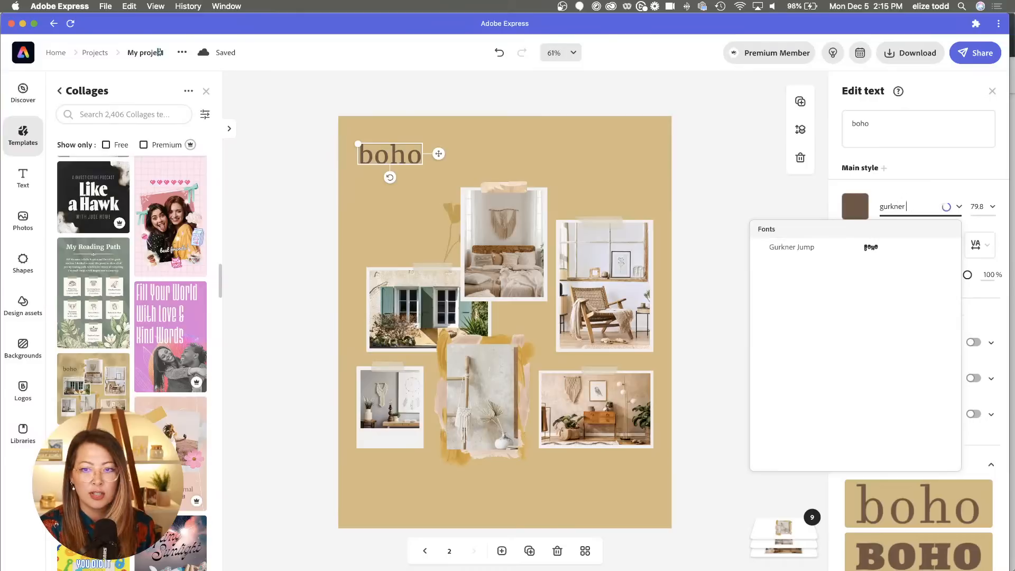
click(876, 246)
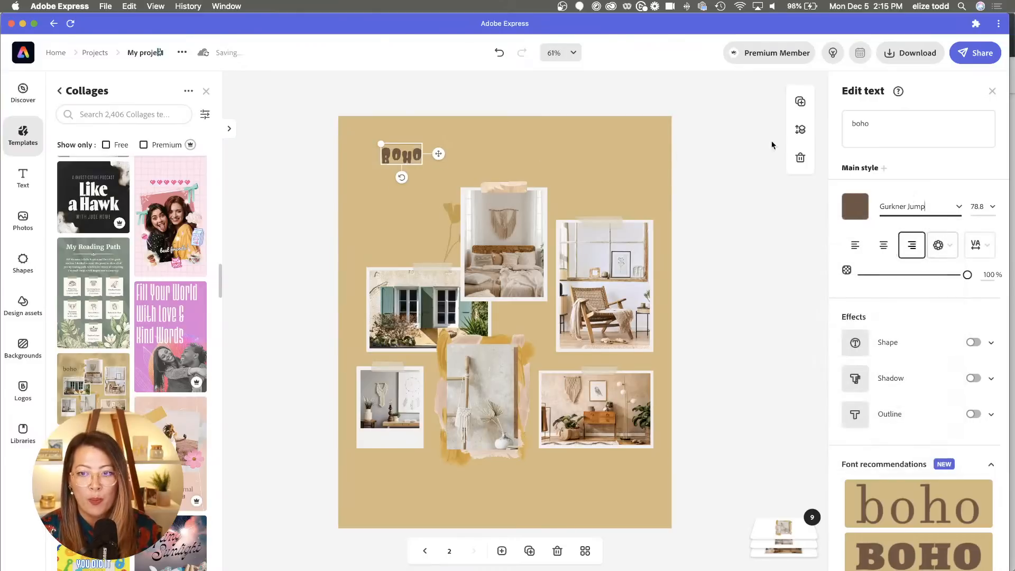
- Replace the title text with "Bachelorette" and "in solvang" on two lines and align it left
drag(897, 140, 844, 124)
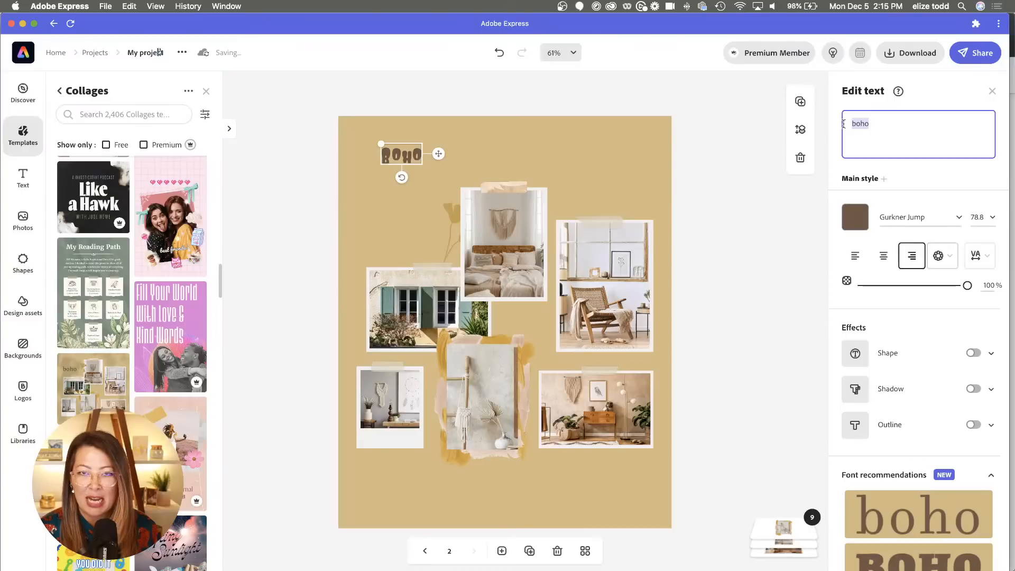
text(B)
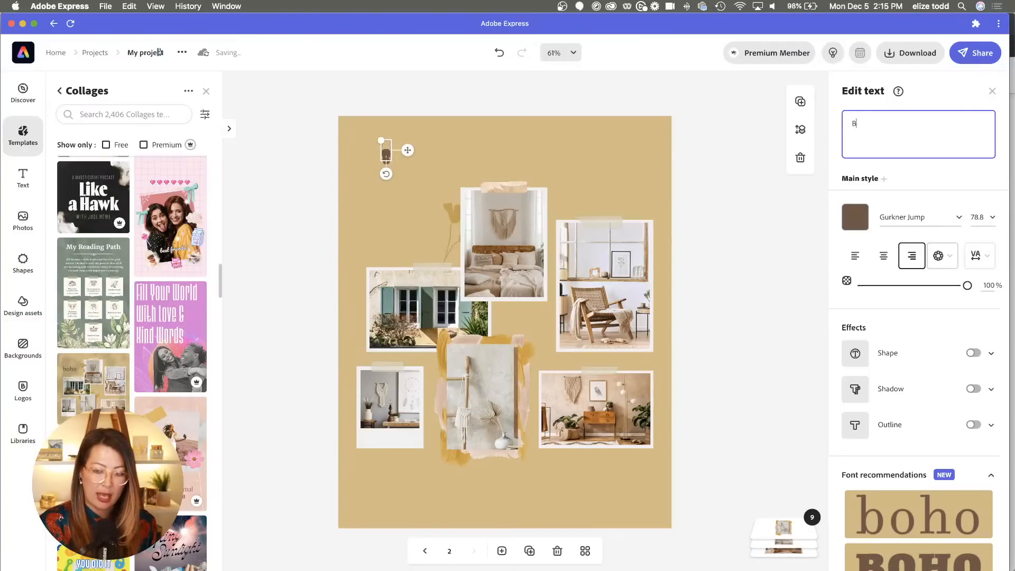
text(achelorette)
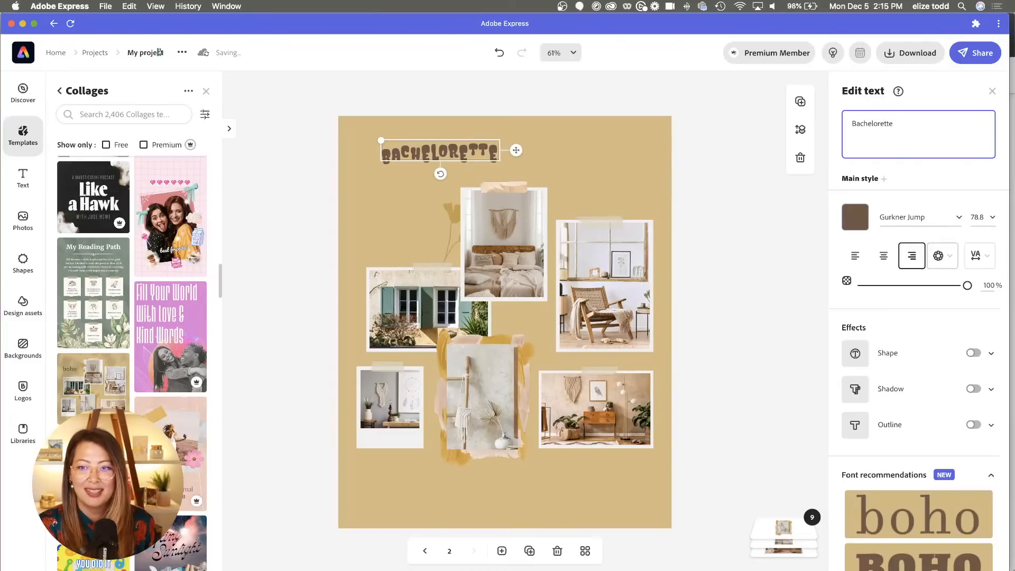
key(Return)
text(in so)
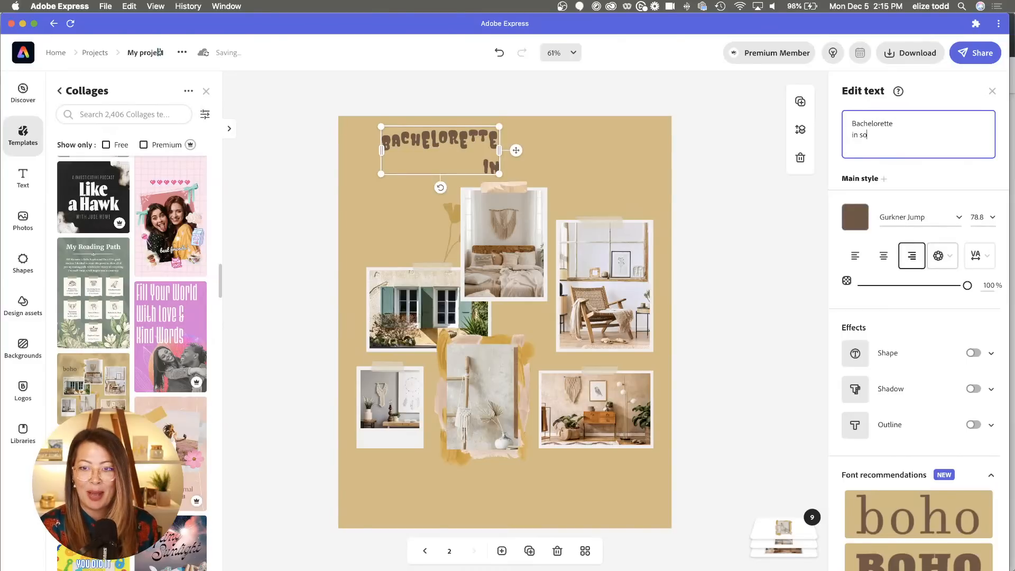
text(lvan)
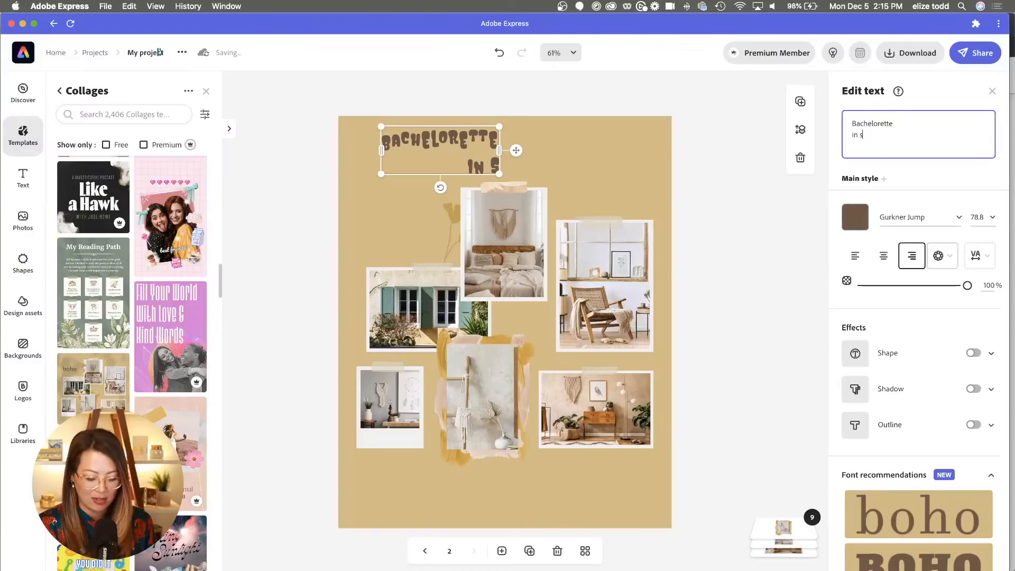
text(g)
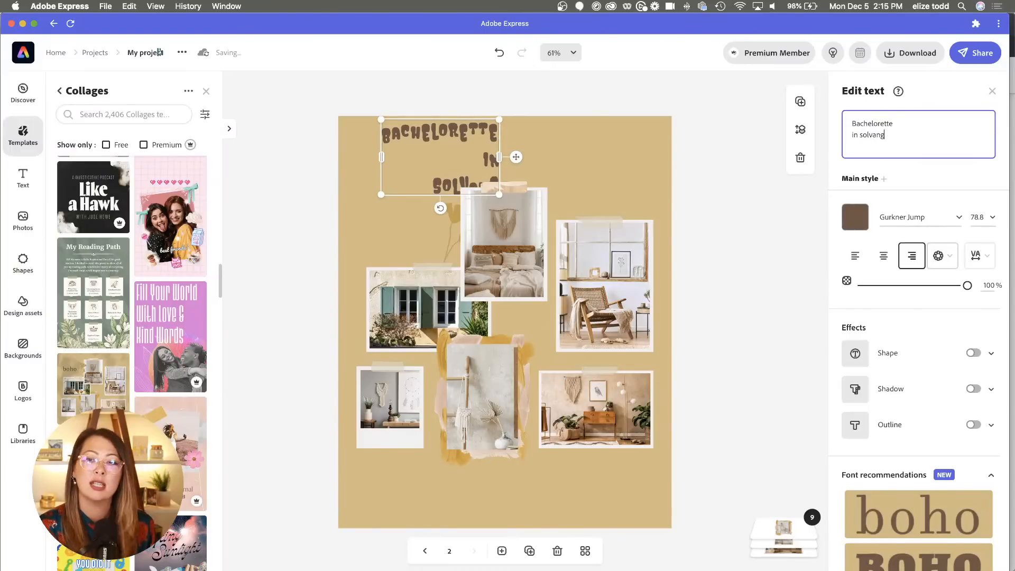
click(856, 254)
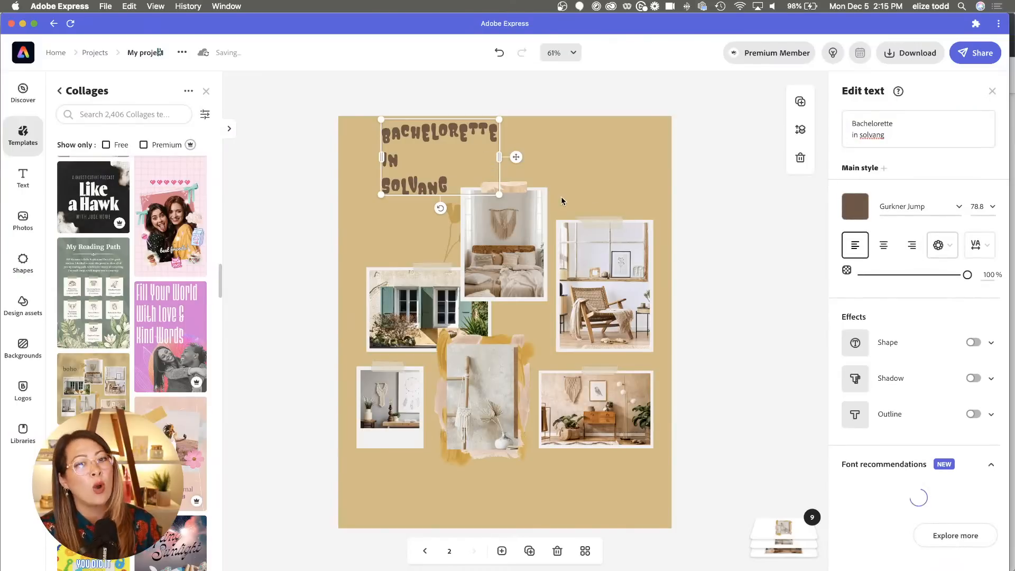
- Tilt the title counterclockwise, enlarge it to about size 105 with "in solvang" on one line, and place it in the page's upper-left corner
drag(440, 209, 399, 226)
drag(484, 167, 527, 186)
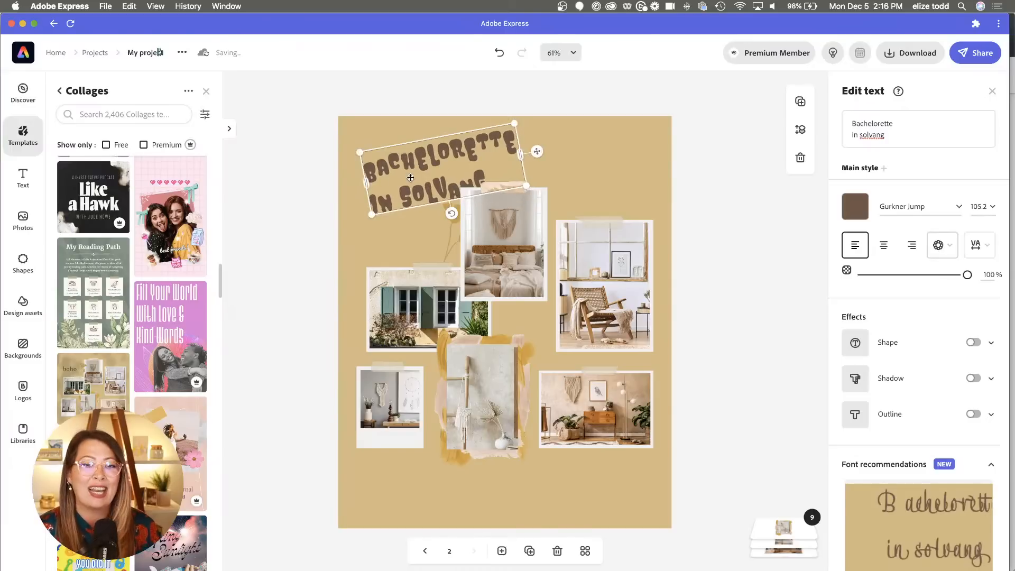
drag(413, 162, 401, 173)
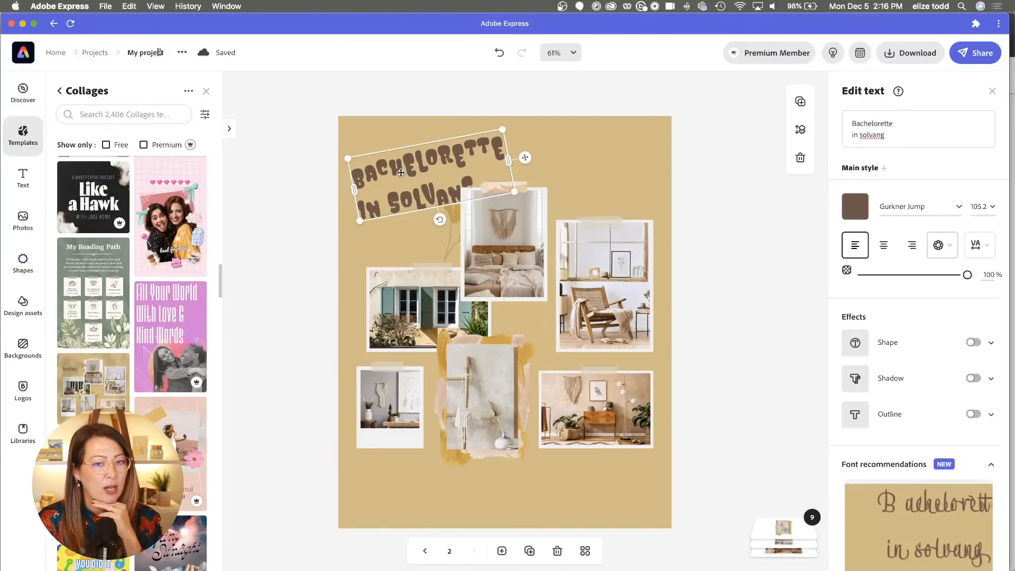
click(593, 174)
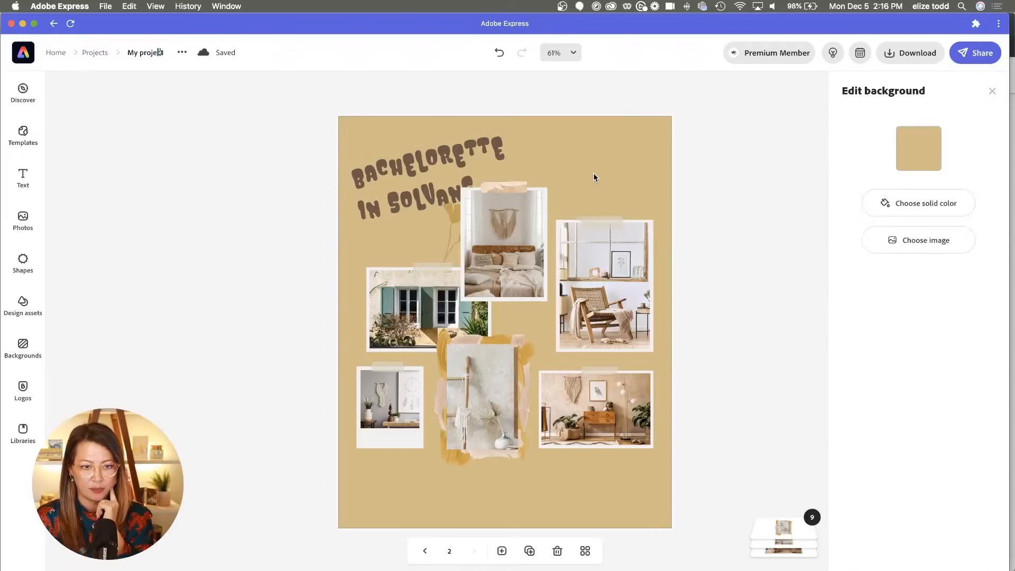
- Nudge the taped bedroom photo group slightly down on the collage
click(517, 255)
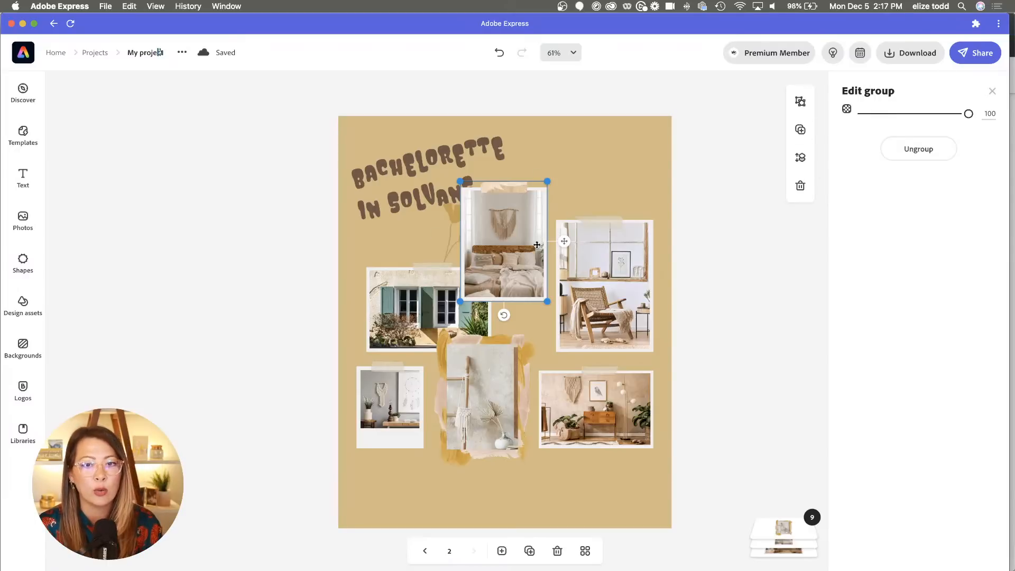
drag(530, 219, 519, 250)
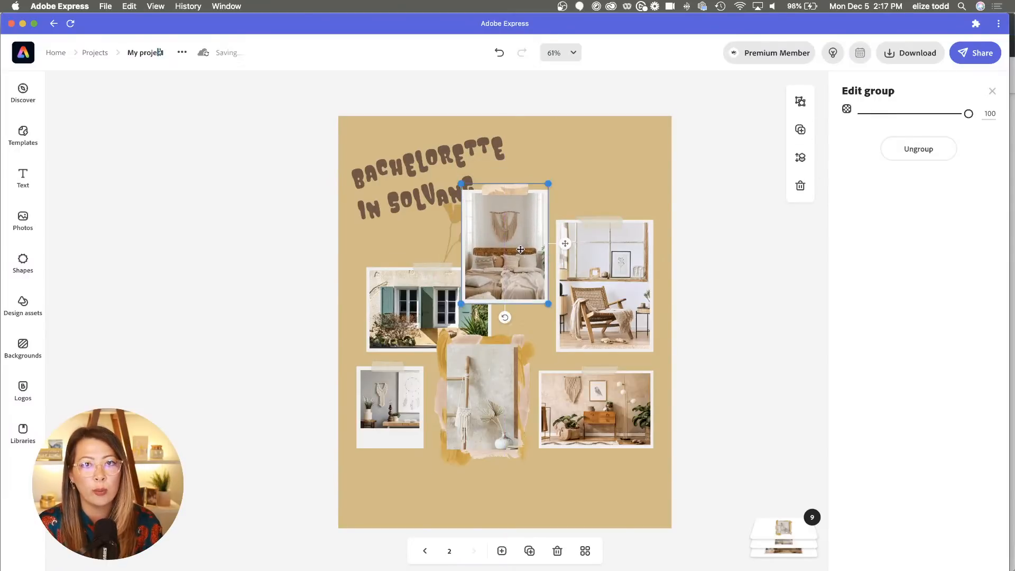
scroll(520, 248, up, 5)
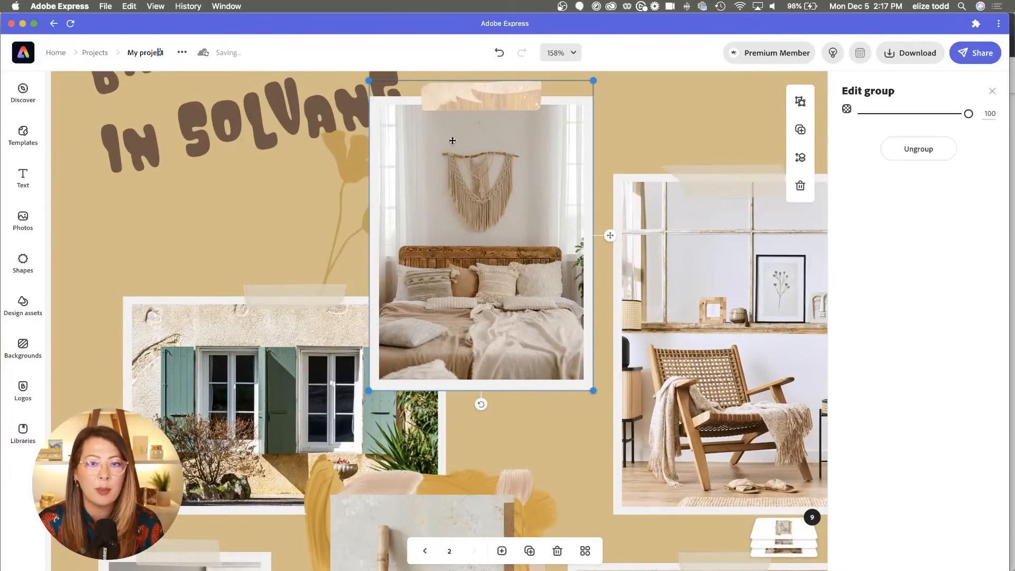
scroll(585, 189, down, 10)
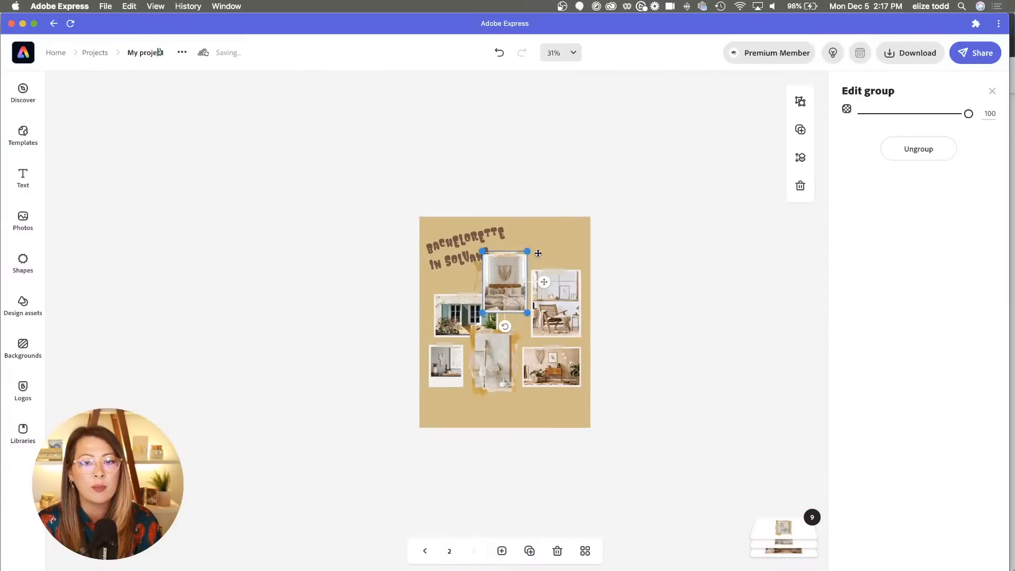
scroll(518, 281, up, 5)
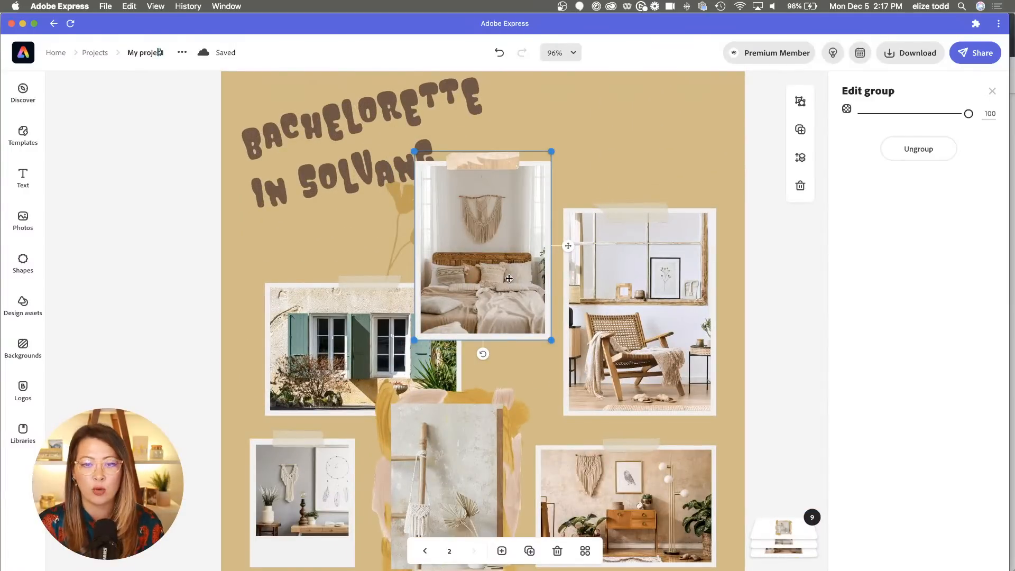
- Ungroup the bedroom photo group to separate the tape strip from the framed picture
mouse_move(786, 542)
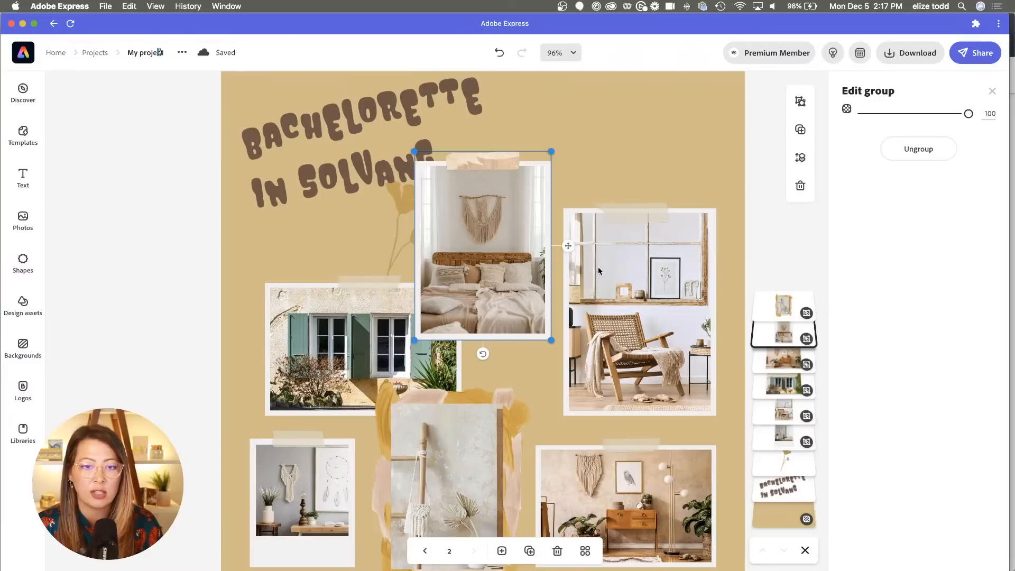
click(510, 245)
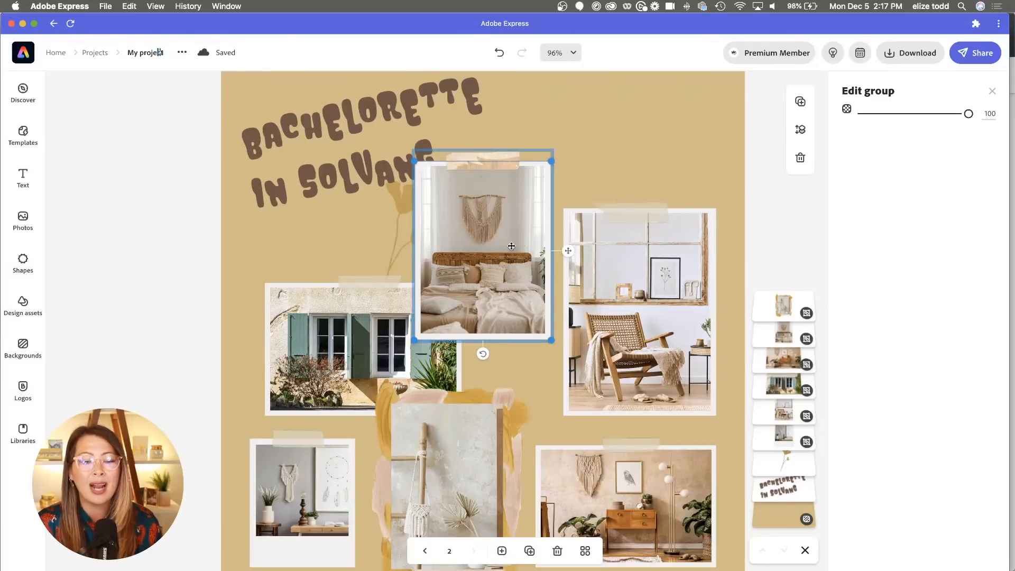
click(488, 215)
click(640, 160)
click(512, 206)
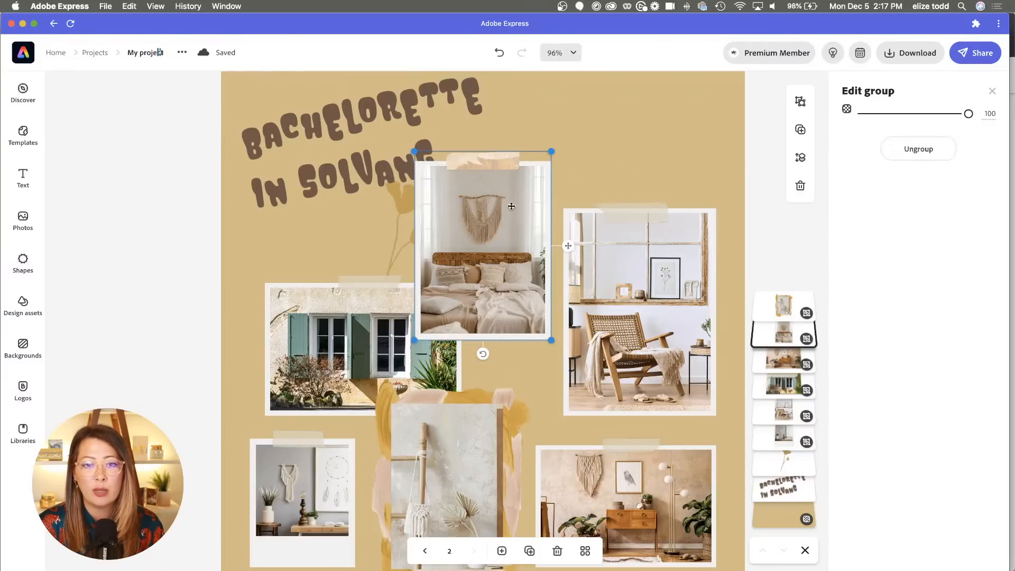
click(931, 152)
click(633, 164)
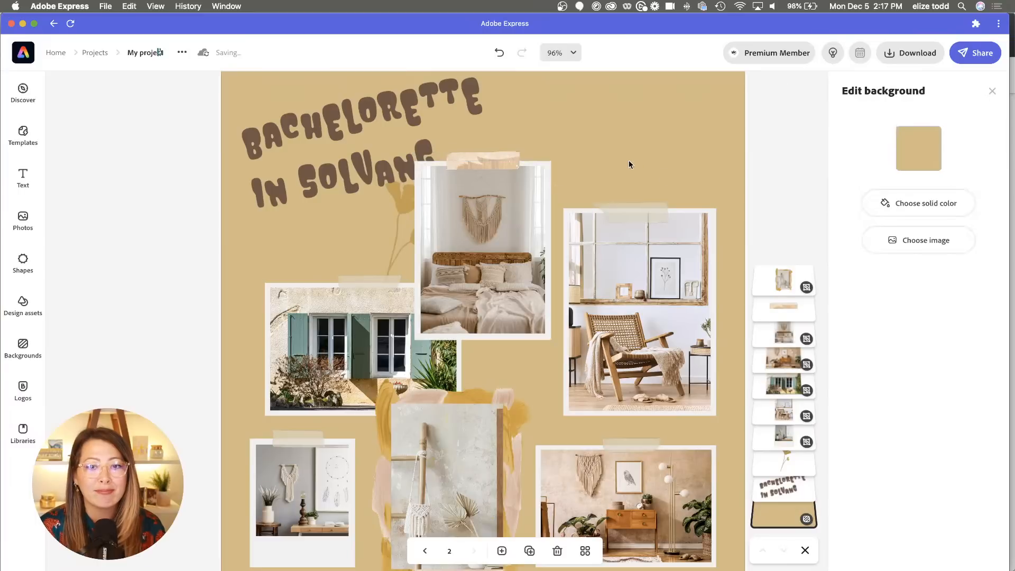
- Replace the bedroom photo with 161B8721-94B1-4C43-BF6C-A543D2E944A7.jpg uploaded from the Bachelorette folder in Downloads
click(487, 212)
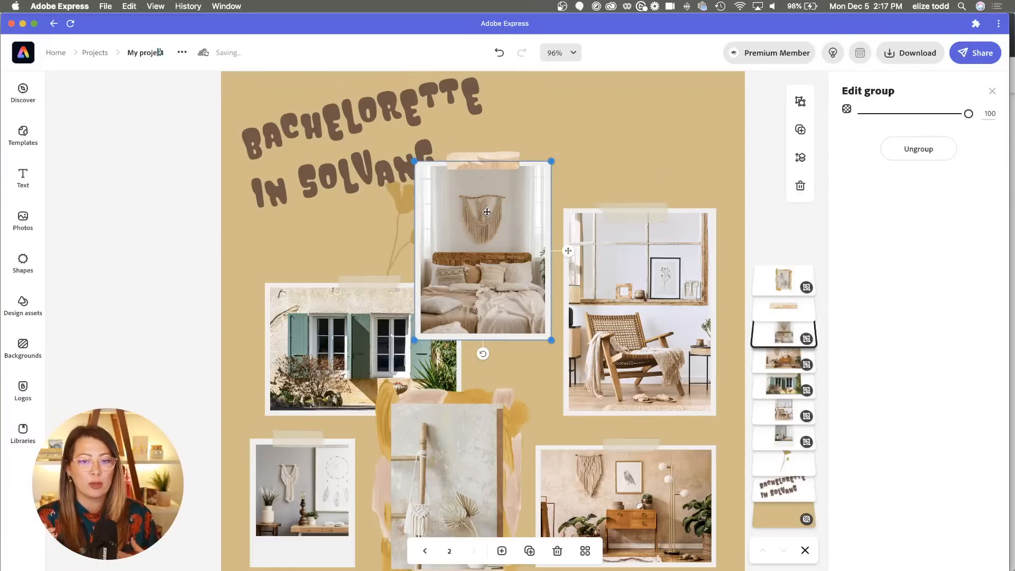
click(518, 206)
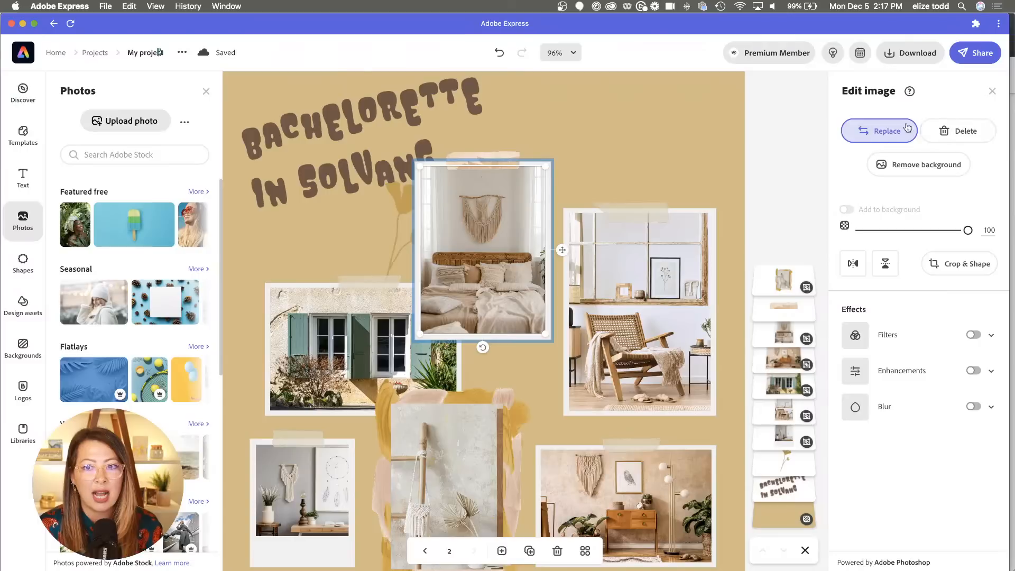
click(881, 135)
click(883, 137)
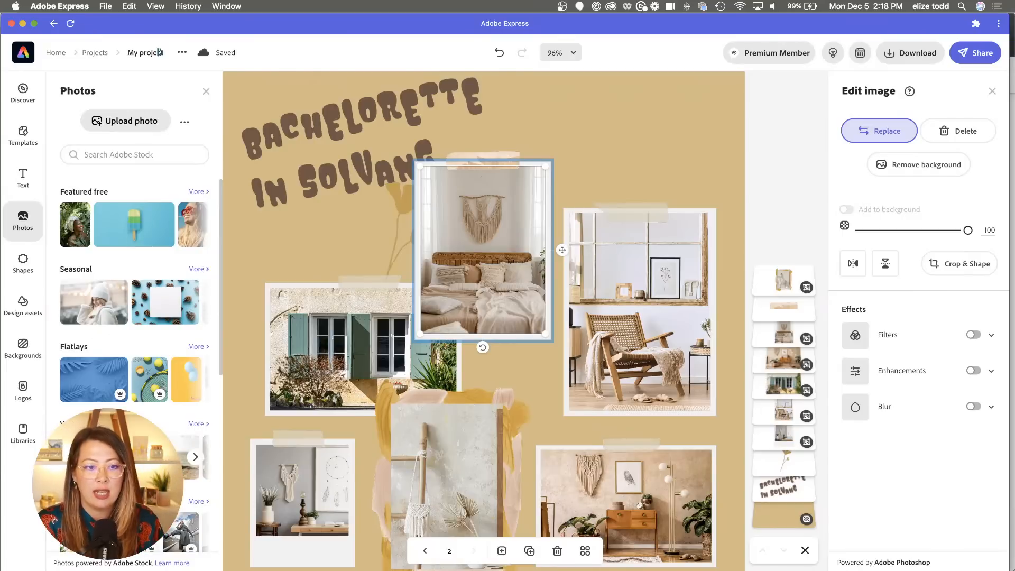
scroll(132, 301, down, 10)
scroll(135, 301, up, 10)
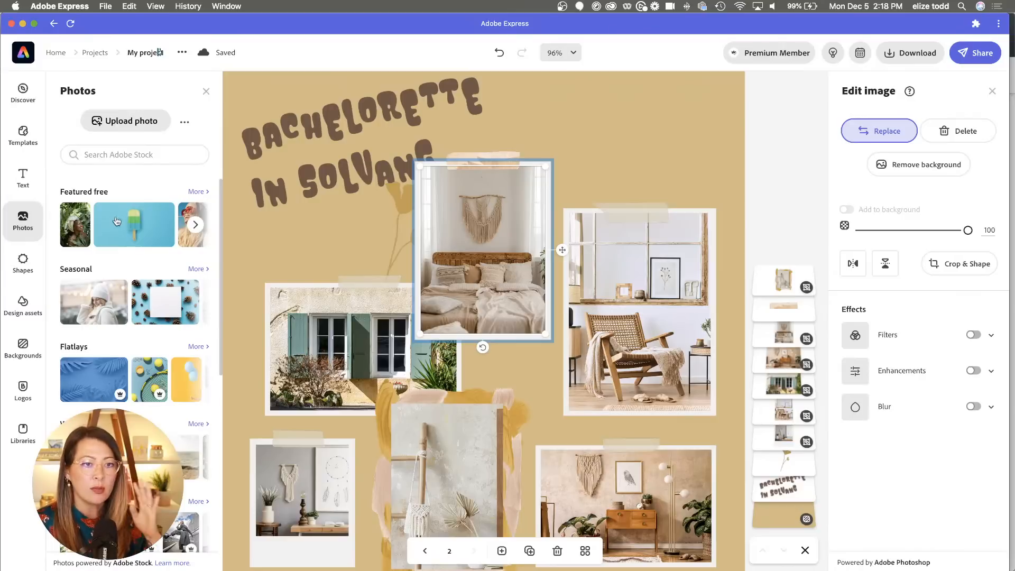
click(140, 127)
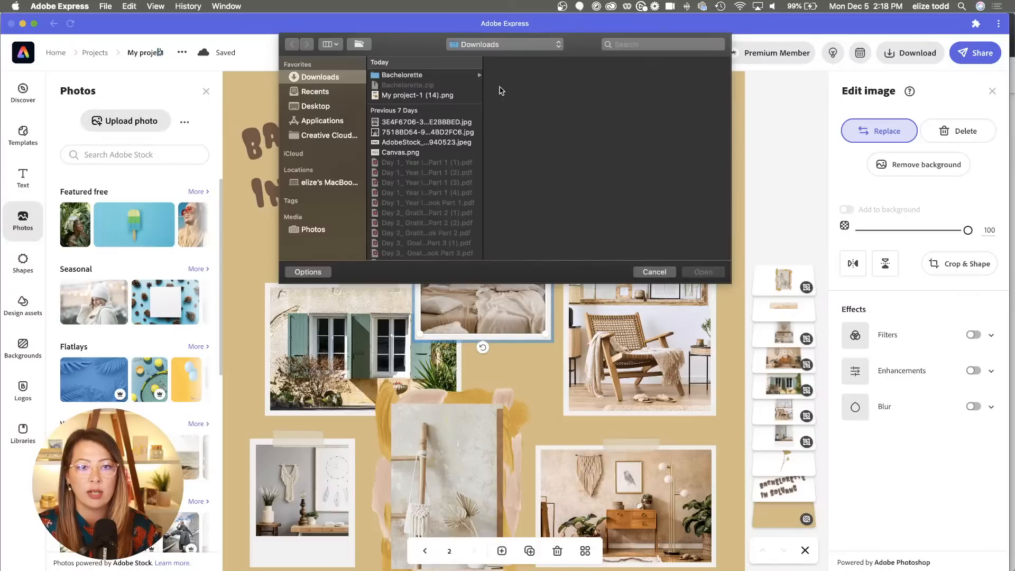
click(453, 74)
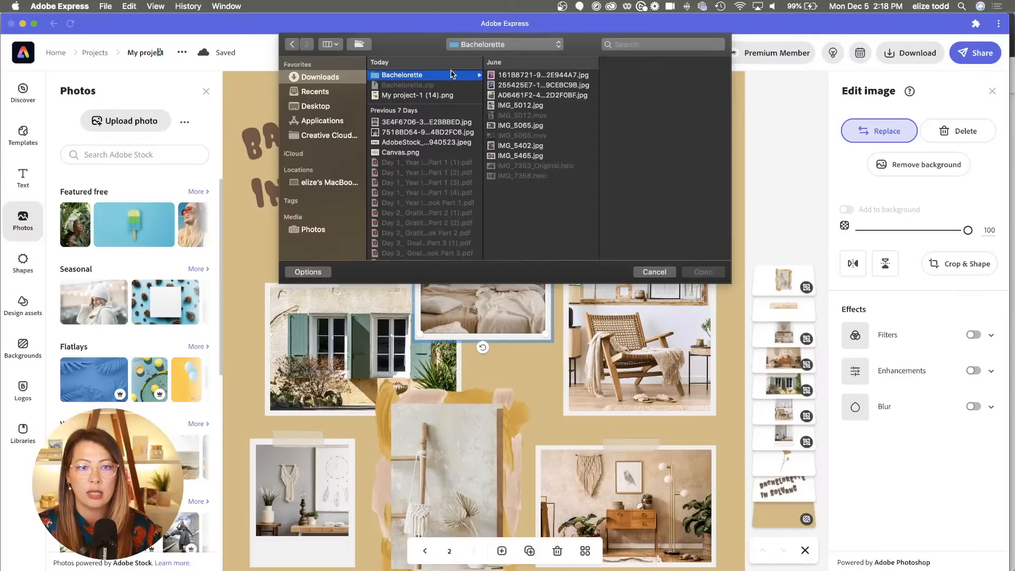
click(528, 77)
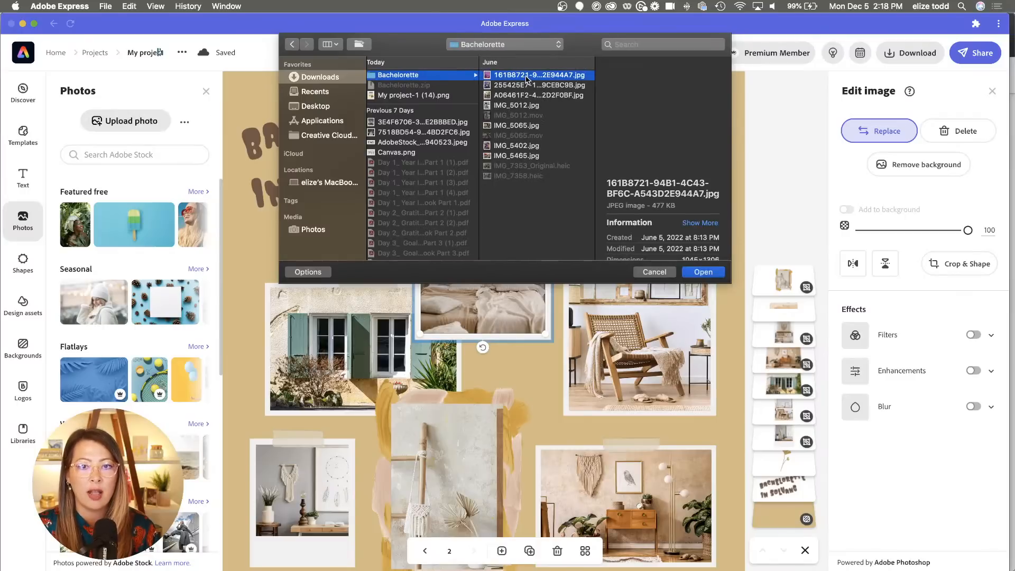
click(704, 272)
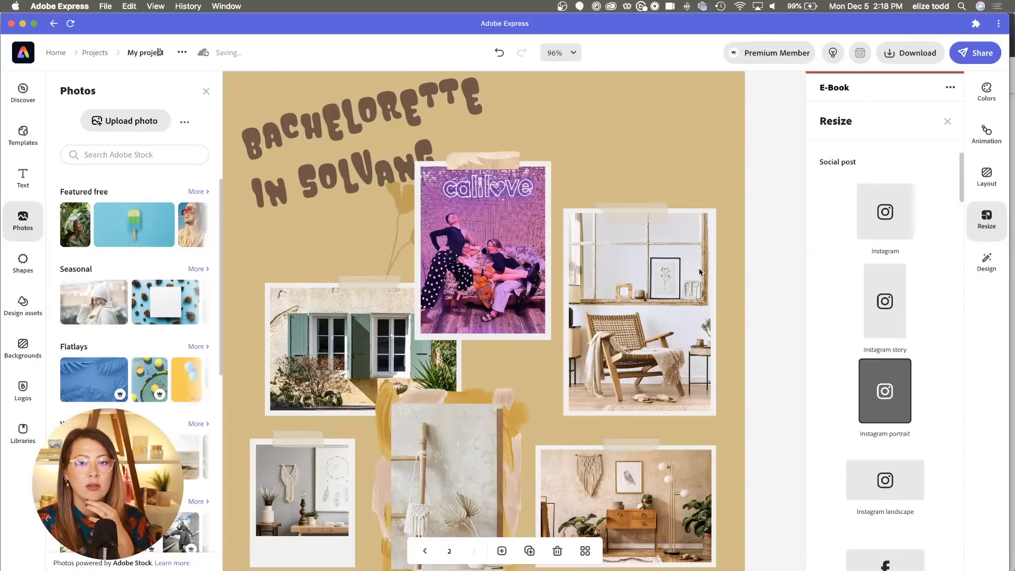
- Replace the wicker chair photo with the Google Photos picture of a laughing woman behind beer glasses, from All Photos
click(612, 299)
click(611, 289)
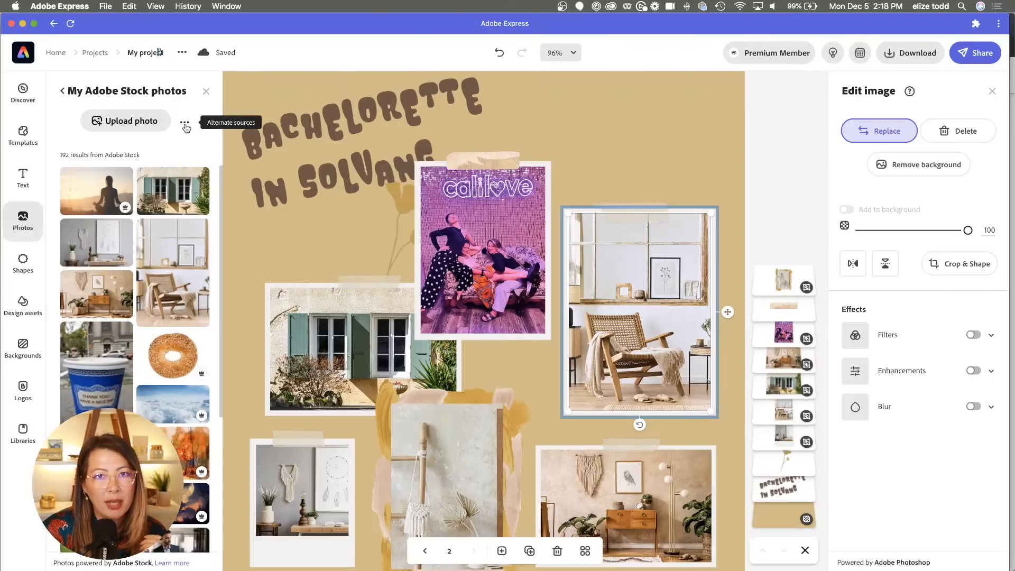
click(185, 123)
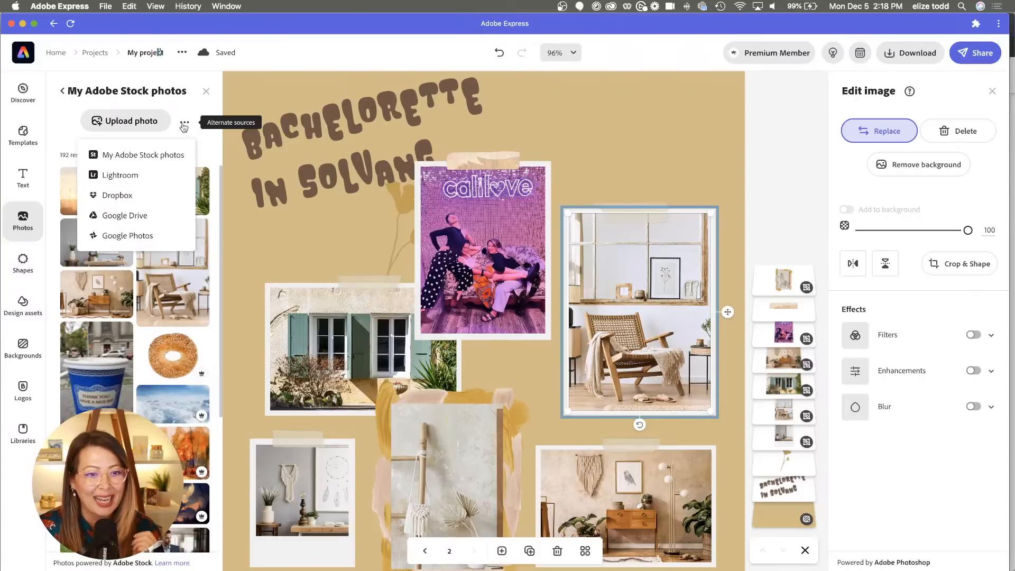
click(149, 236)
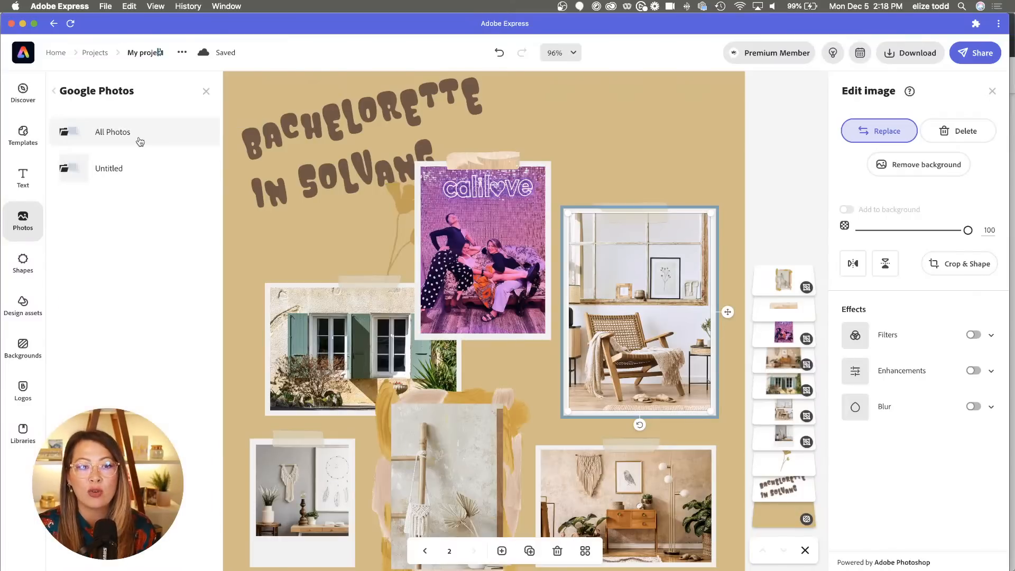
click(138, 140)
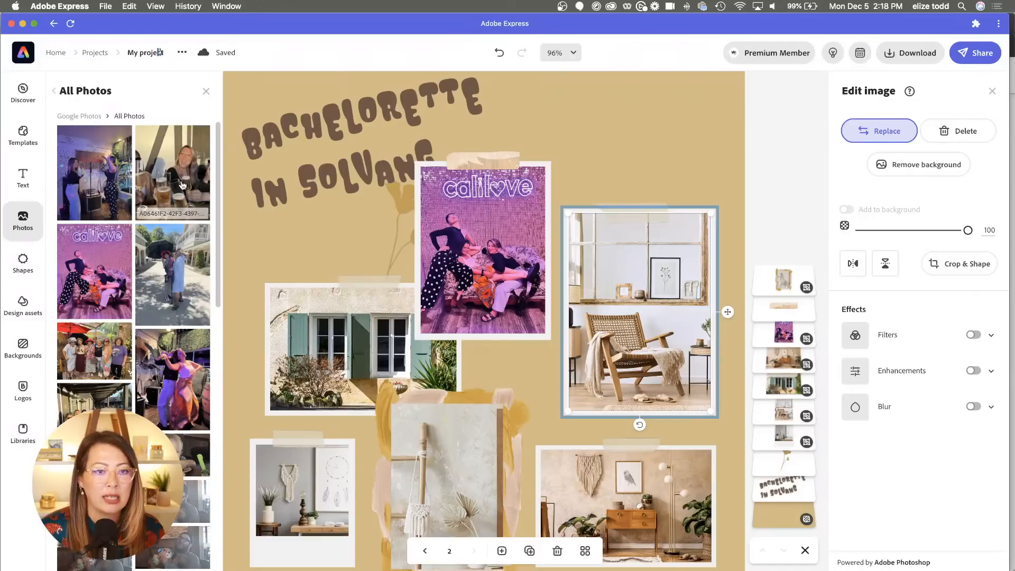
drag(179, 189, 579, 391)
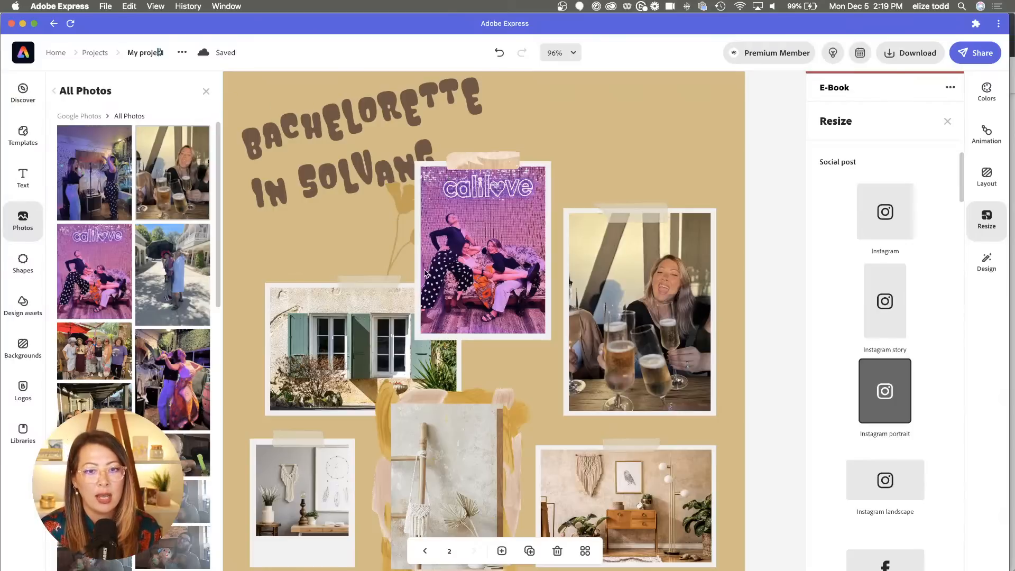
- Replace the green-shuttered windows photo with the Google Photos group picture under the red umbrella, from All Photos
click(360, 327)
click(360, 327)
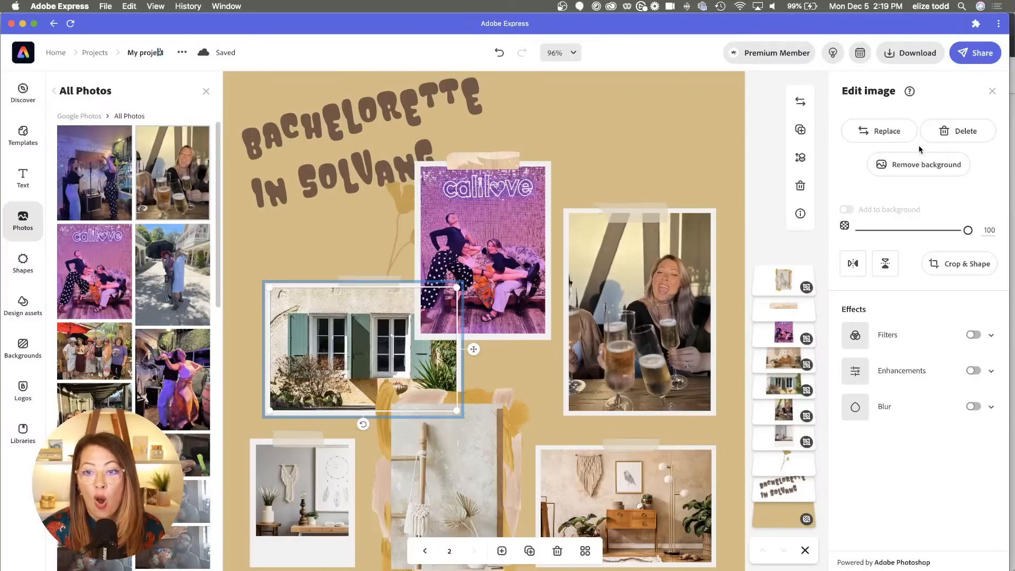
click(876, 135)
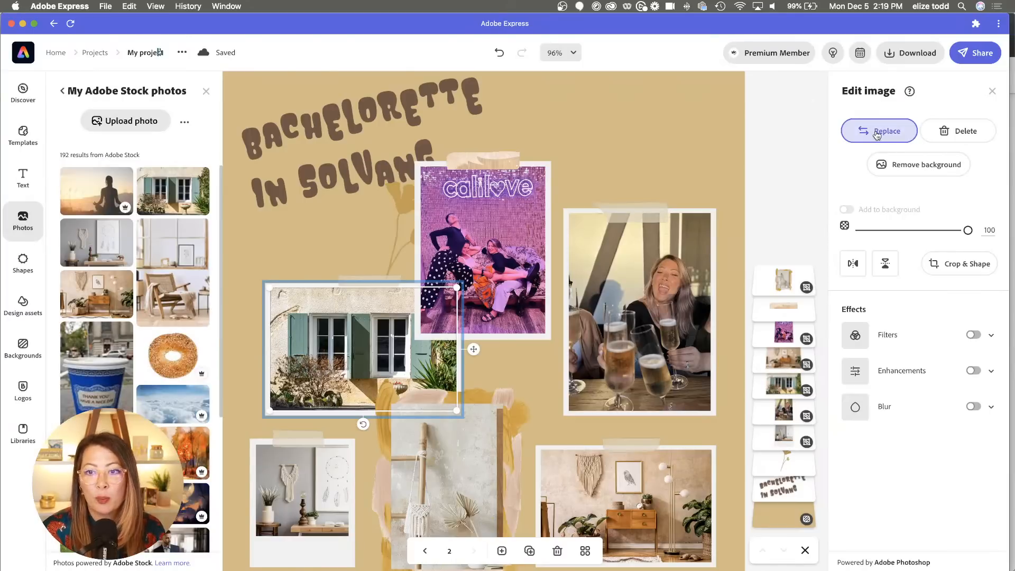
click(186, 123)
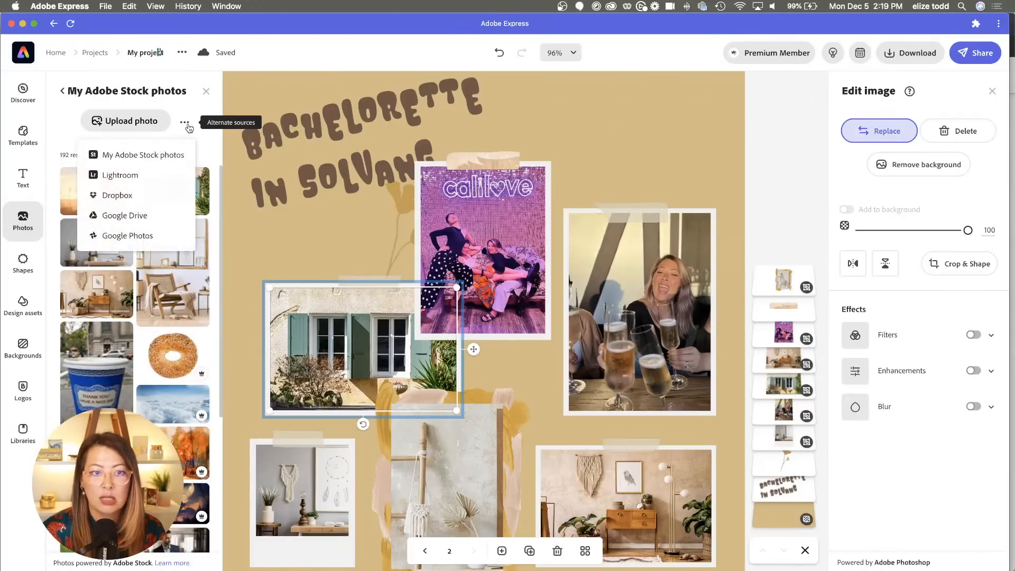
click(139, 238)
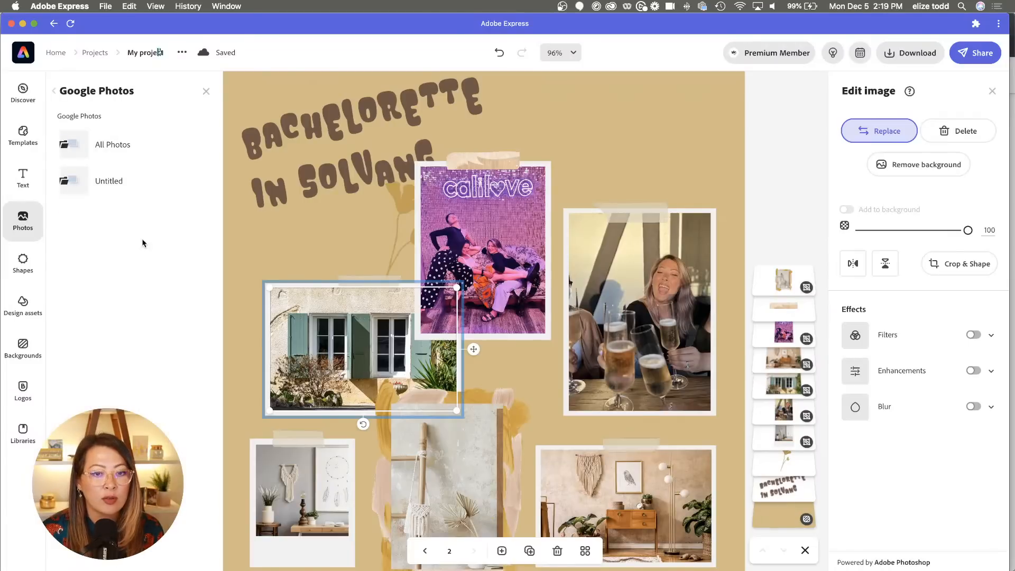
click(143, 145)
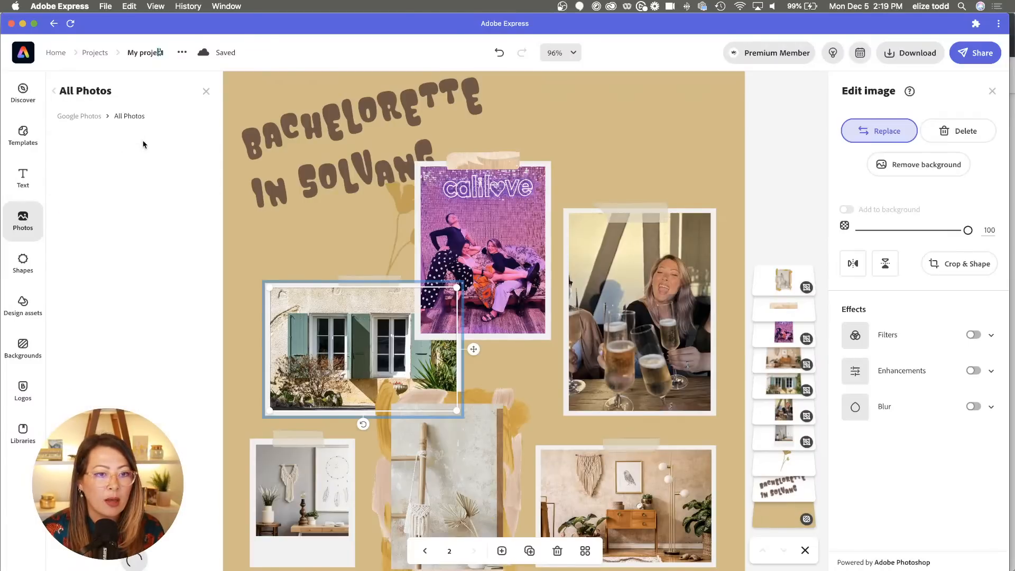
click(98, 348)
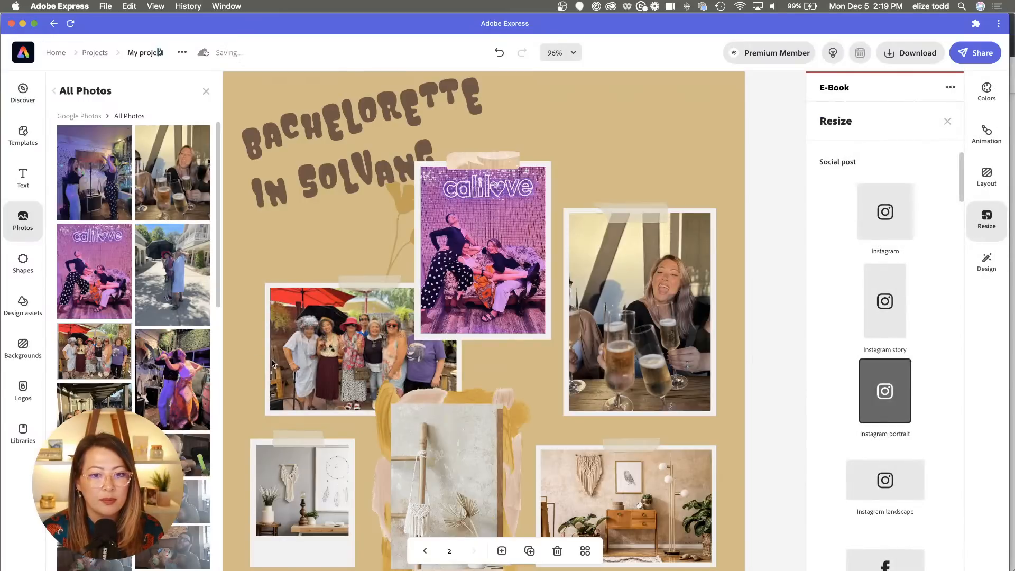
- Move the framed pink "calilove" photo slightly up and to the right on the collage
click(420, 300)
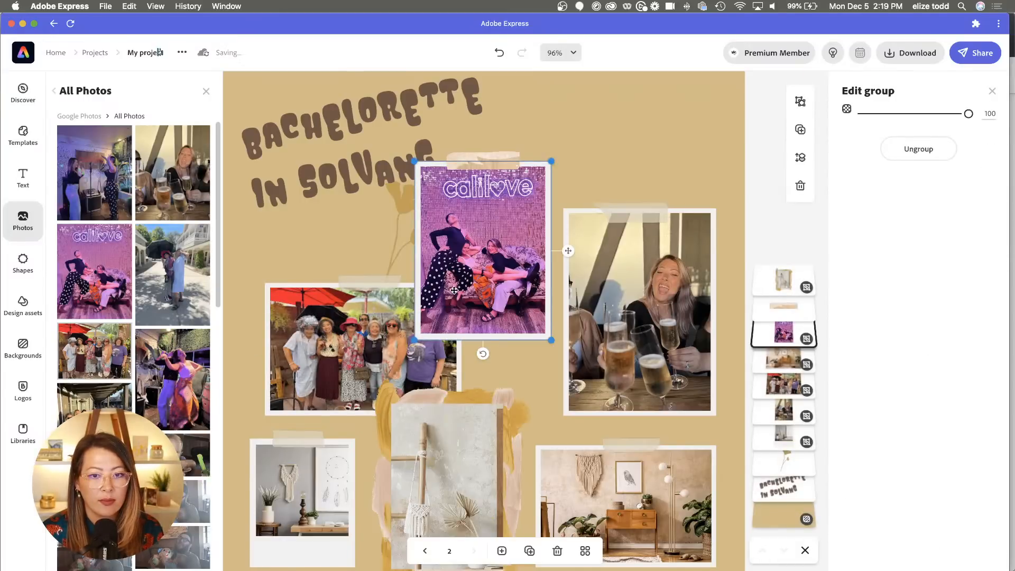
drag(454, 293, 483, 272)
- Examine the costumed people in the group photo up close
scroll(349, 349, up, 10)
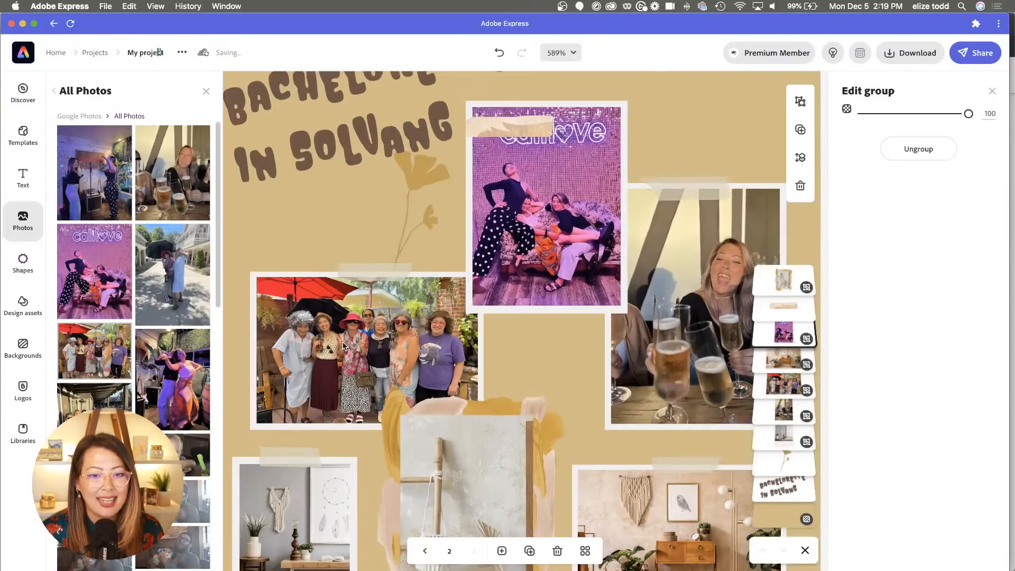
scroll(350, 346, left, 5)
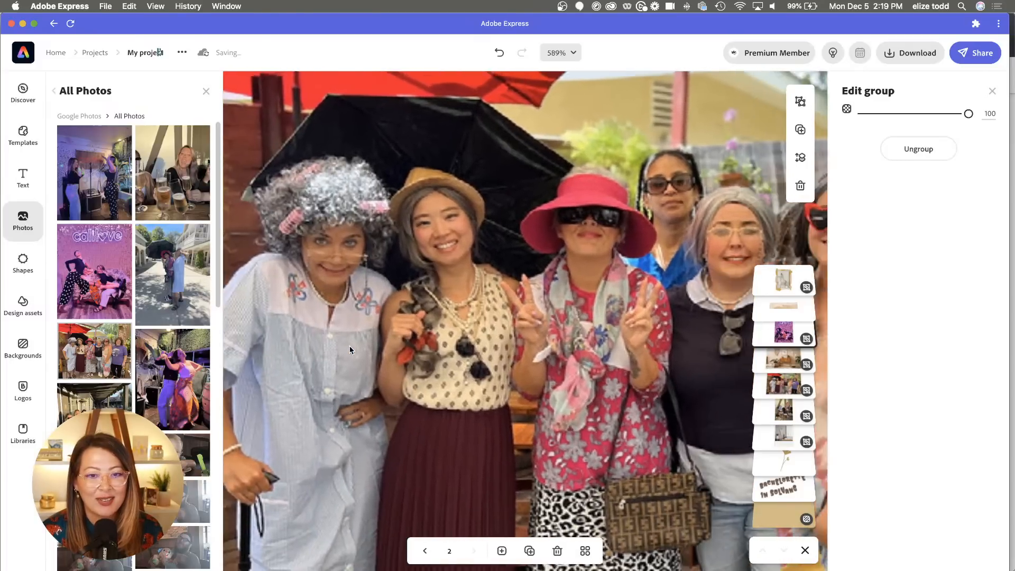
scroll(383, 201, right, 5)
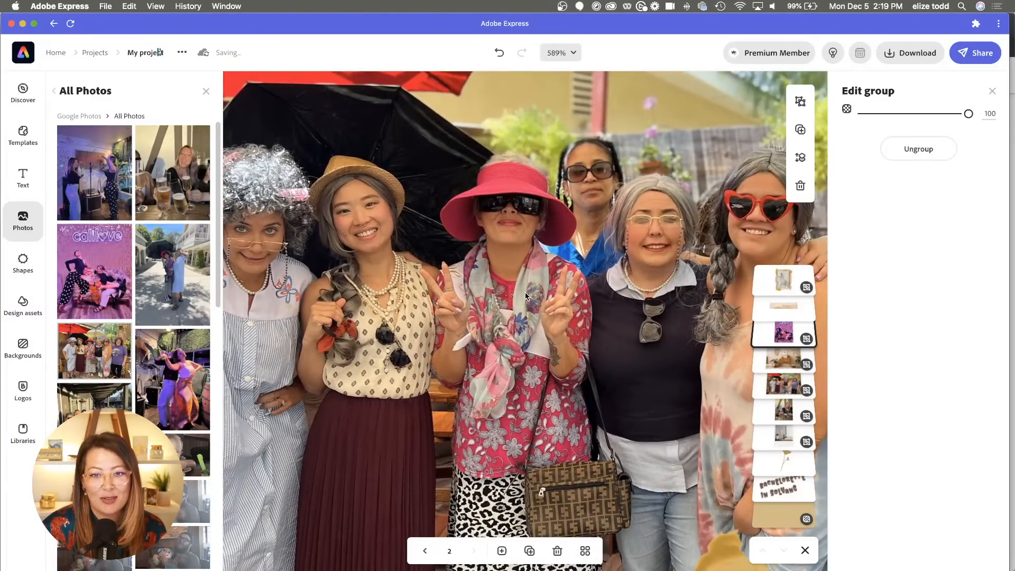
scroll(526, 296, left, 3)
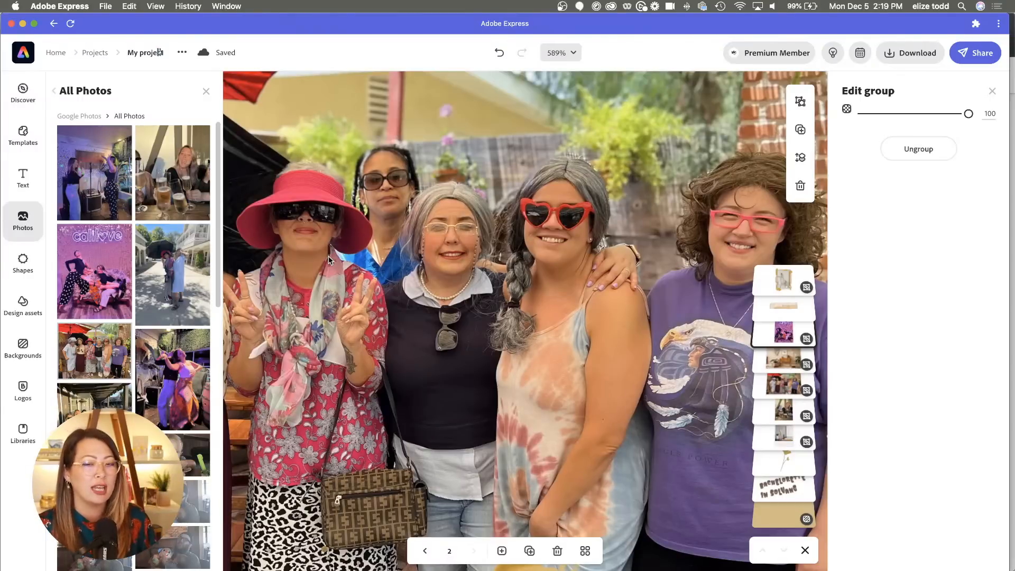
click(457, 273)
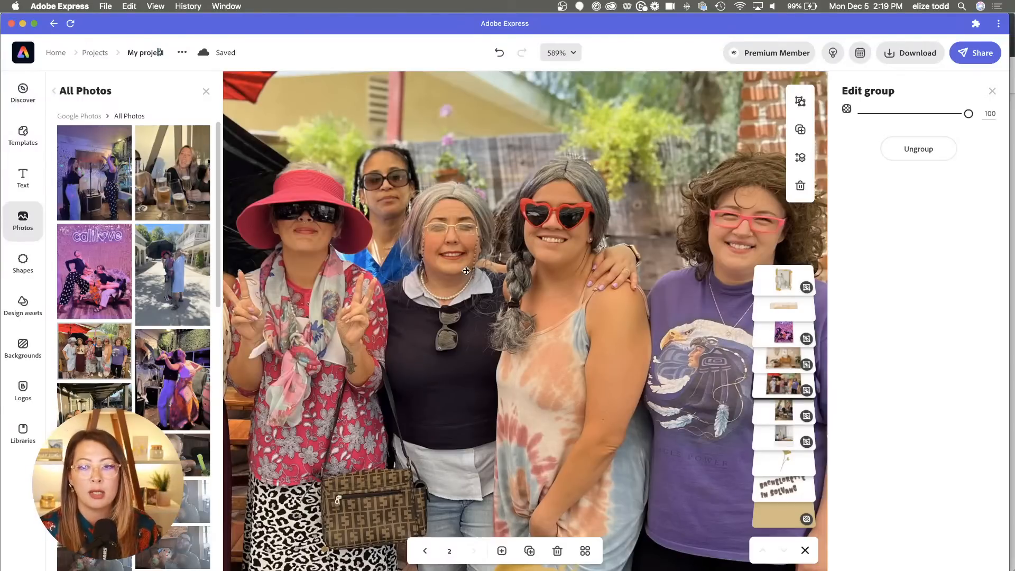
scroll(466, 271, down, 3)
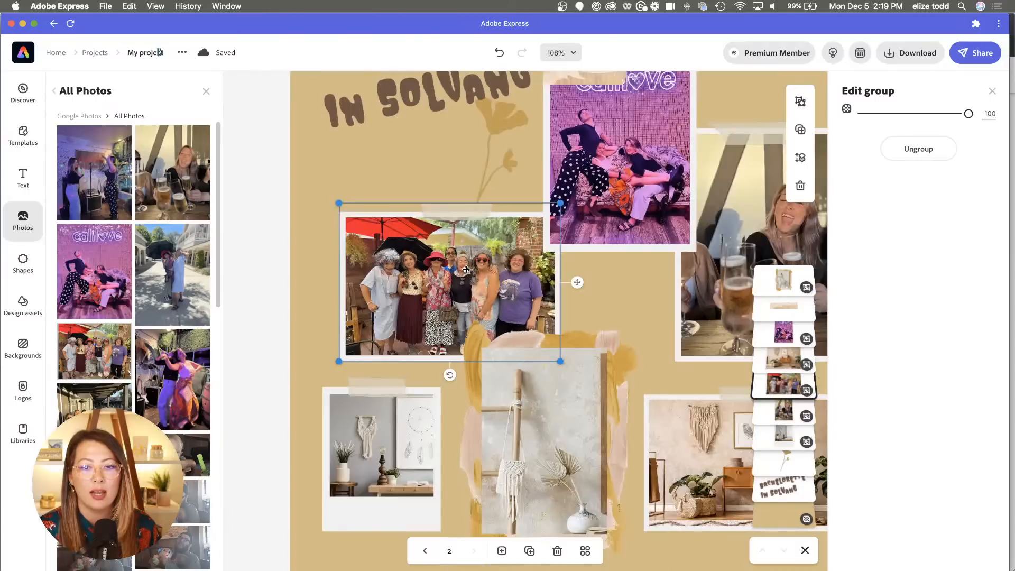
click(605, 290)
scroll(559, 308, down, 1)
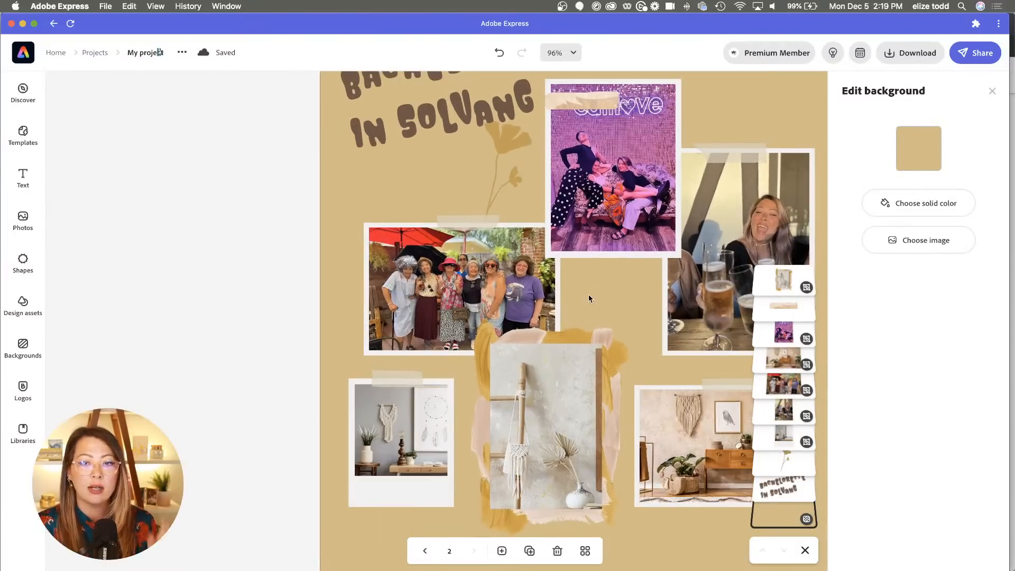
- Replace the small Polaroid-style wall decor photo with the Google Photos picture of two people on stage, from All Photos
scroll(590, 299, down, 10)
scroll(503, 323, up, 8)
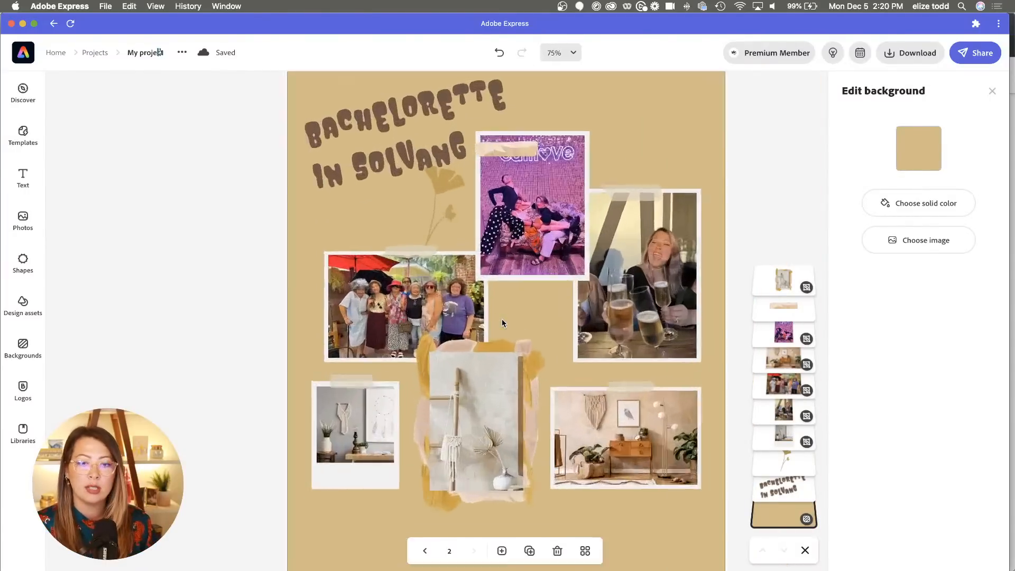
scroll(502, 323, down, 5)
scroll(537, 347, up, 5)
click(342, 401)
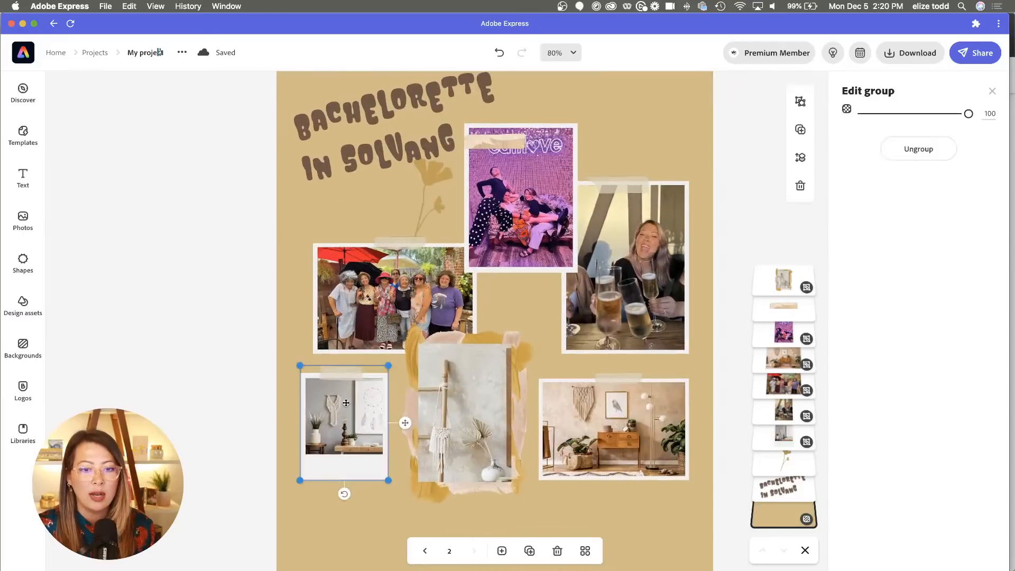
double_click(343, 400)
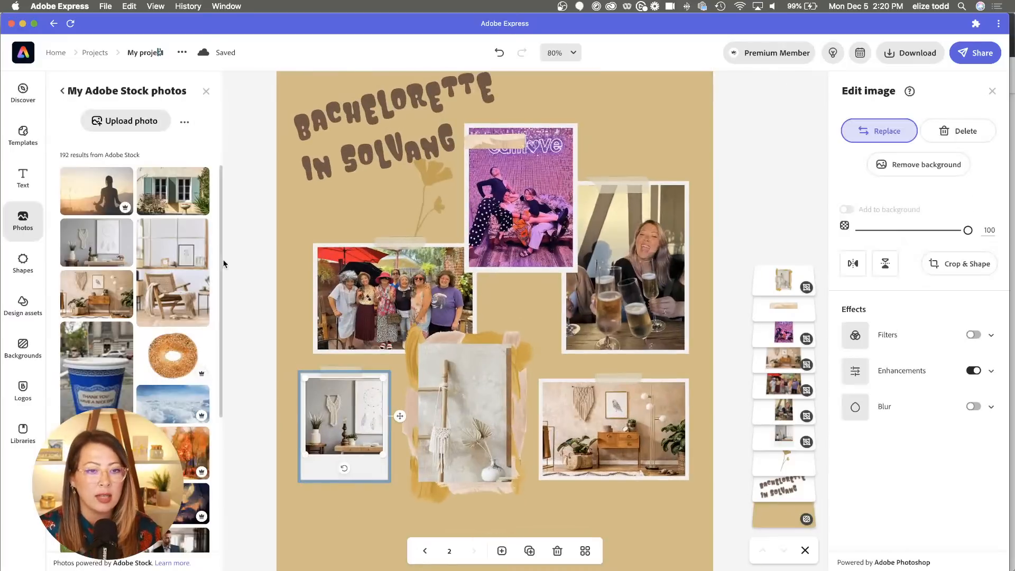
click(189, 125)
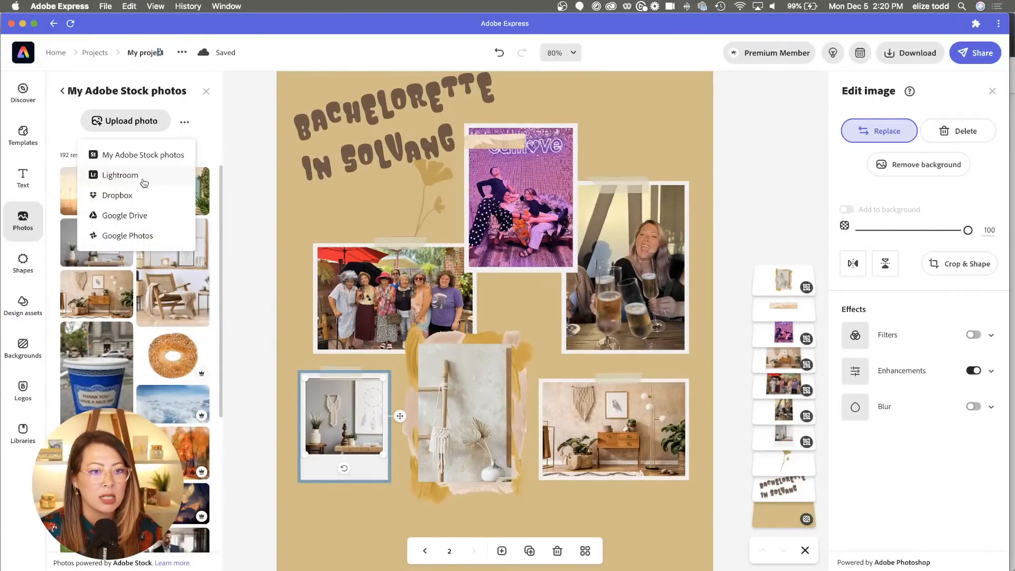
click(140, 237)
click(130, 148)
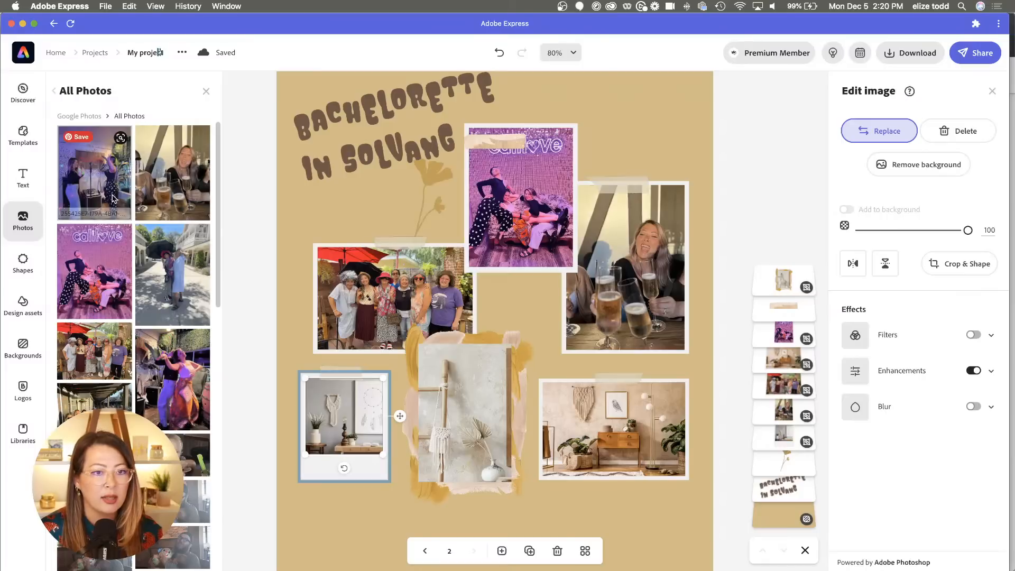
click(391, 470)
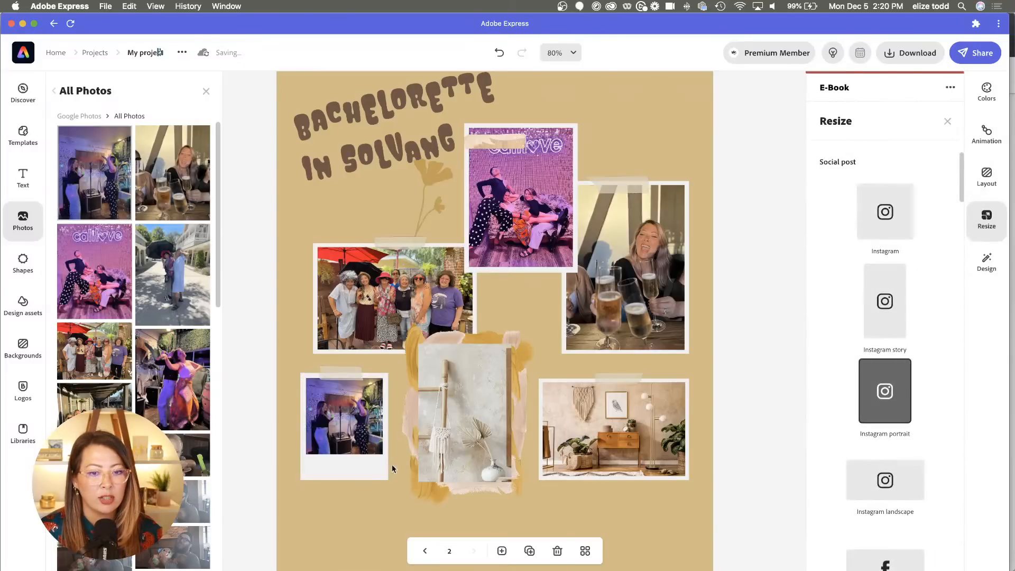
- Delete the brushstroke frame around the ladder and vase photo in the lower middle of the collage
click(468, 412)
click(469, 412)
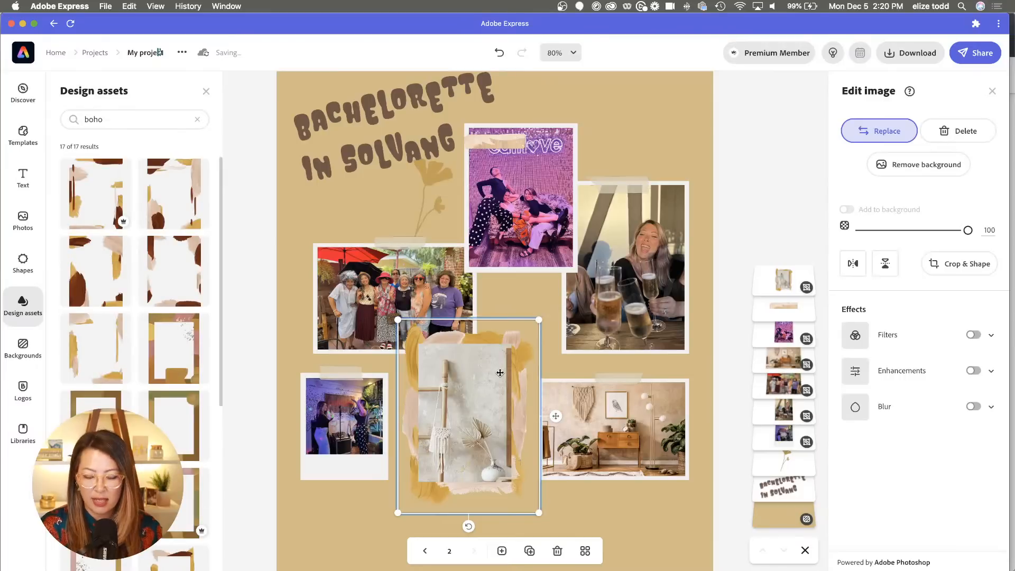
key(Delete)
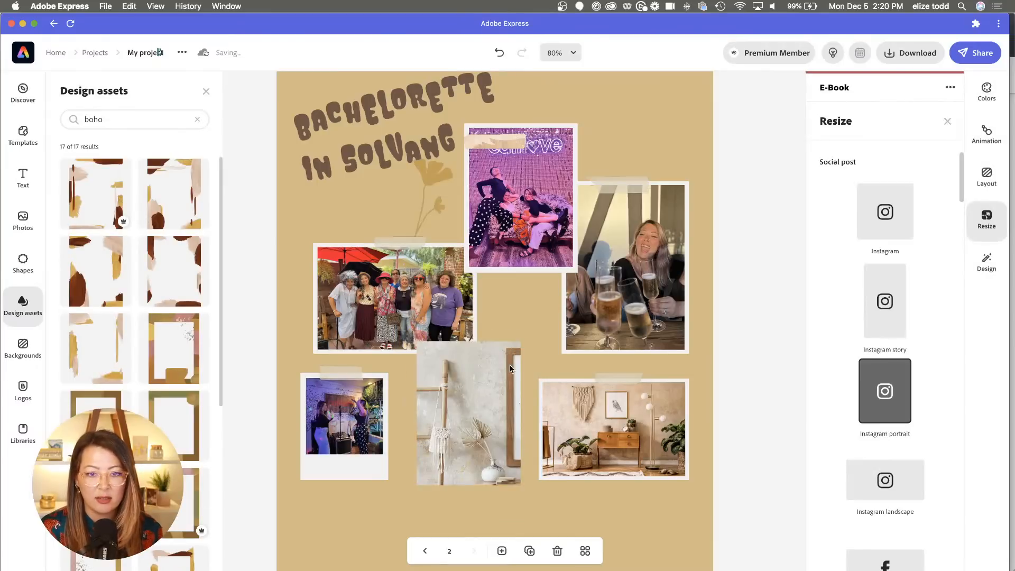
- Delete the ladder and vase photo from the lower middle of the collage
click(473, 417)
key(Delete)
- Replace the living room photo in the collage's lower right frame with the Google Photos patio table group picture from All Photos
click(605, 435)
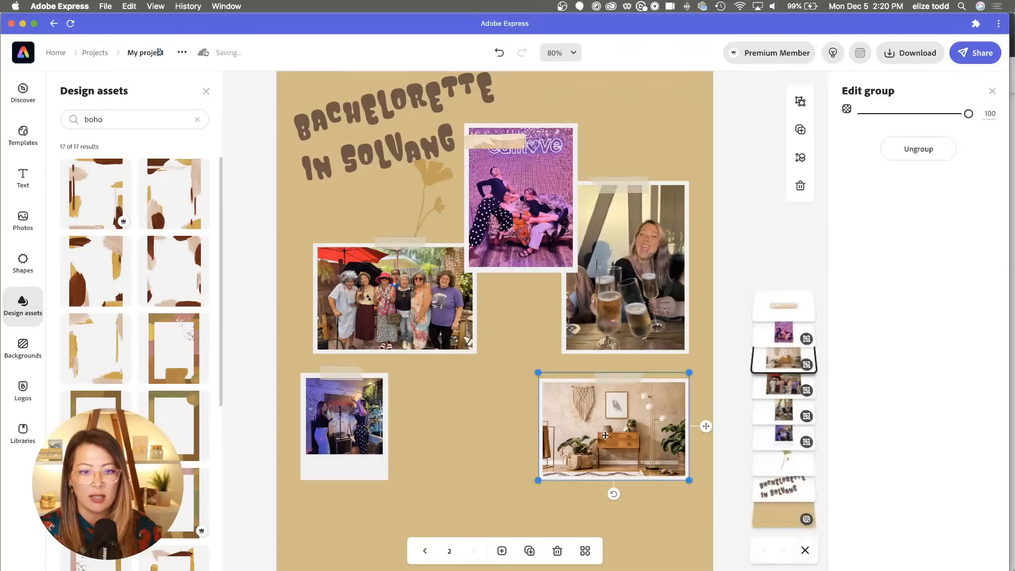
click(606, 435)
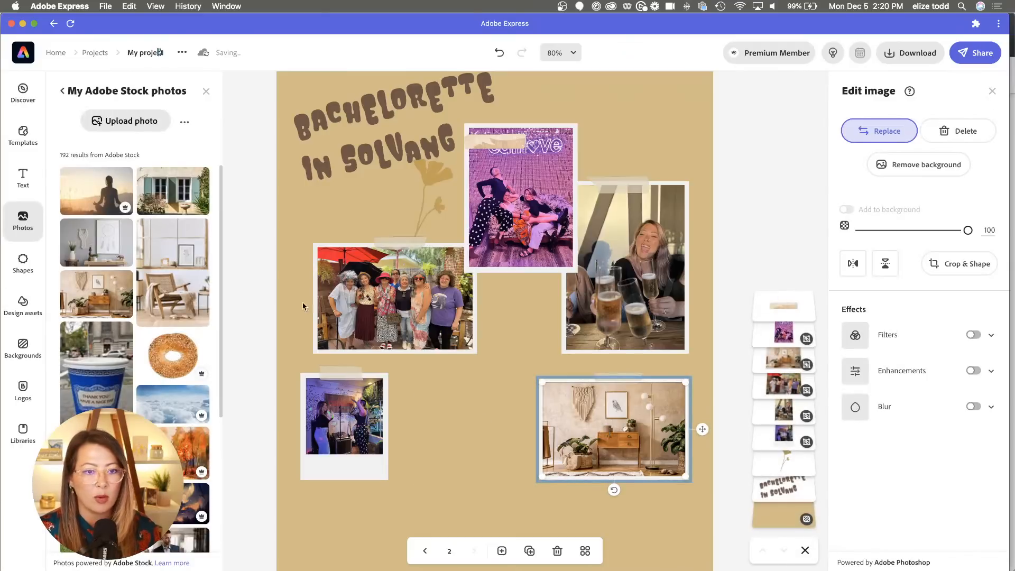
click(186, 123)
click(139, 245)
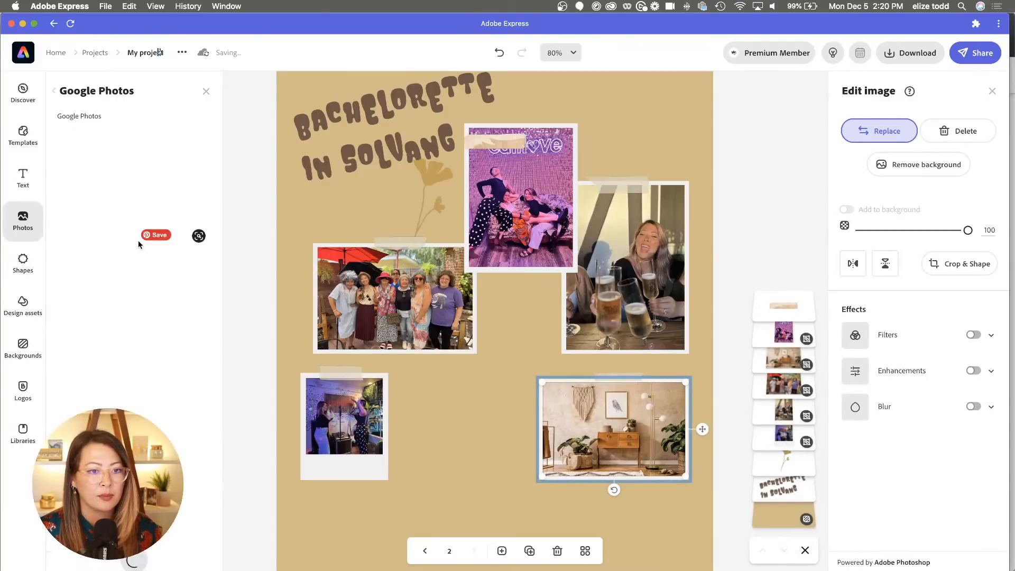
click(135, 154)
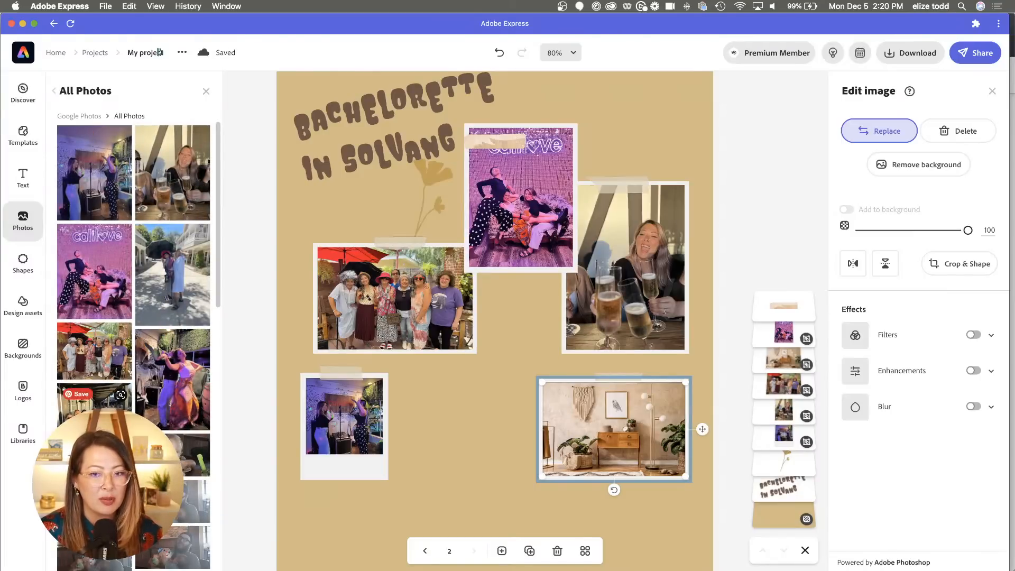
click(191, 456)
drag(190, 455, 532, 432)
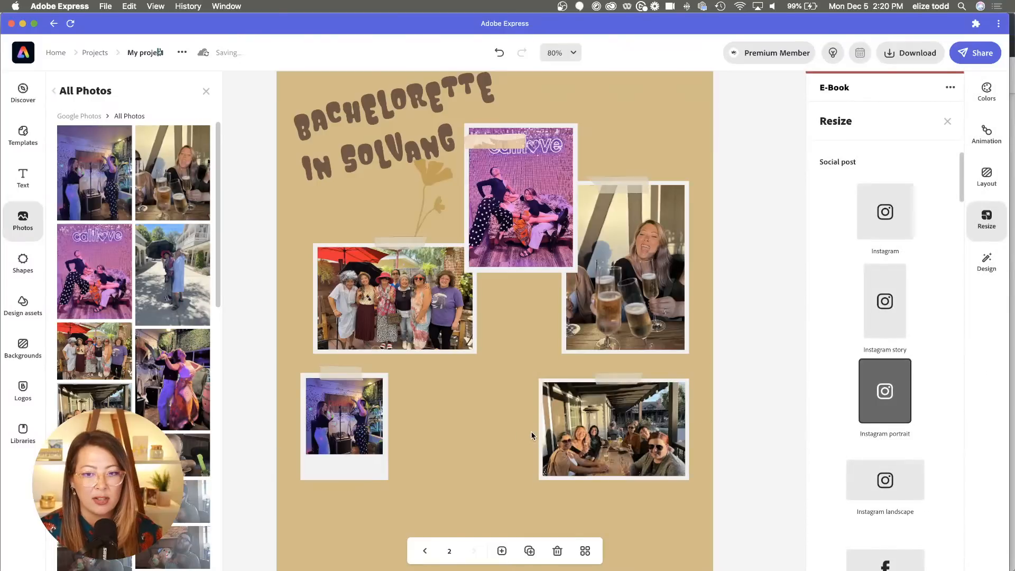
- Examine the people in the patio table group photo up close
scroll(624, 453, up, 10)
scroll(625, 456, down, 1)
scroll(625, 456, right, 1)
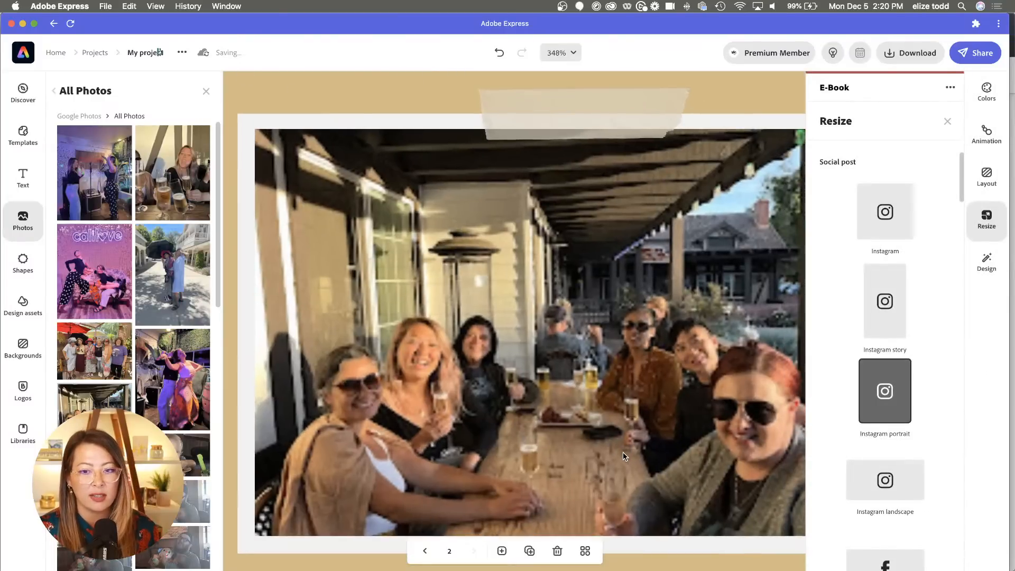
scroll(623, 453, down, 8)
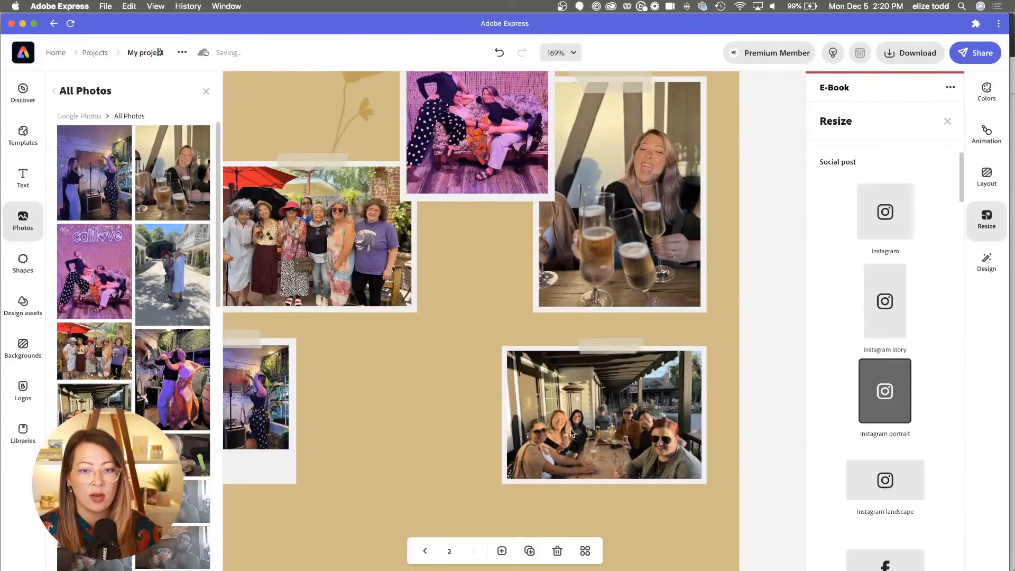
scroll(493, 403, up, 4)
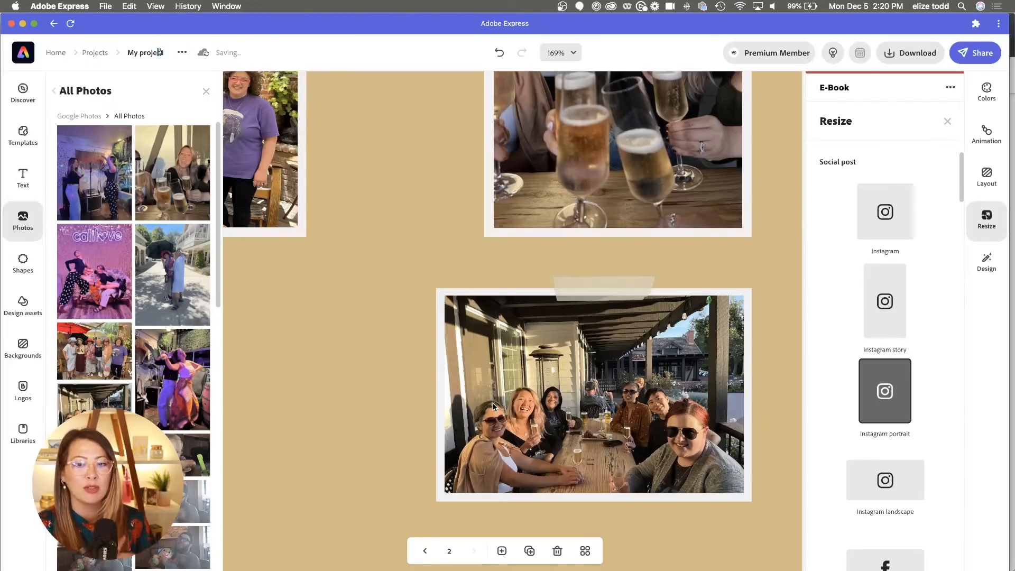
- Tilt the framed patio table group photo slightly clockwise
click(386, 375)
key(super+minus)
key(super+minus)
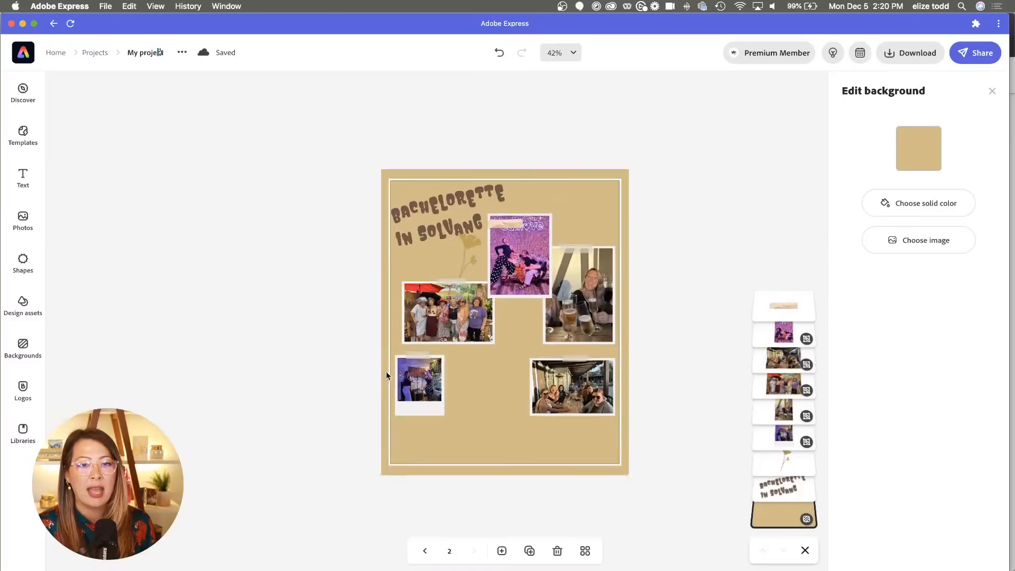
key(super+equal)
click(557, 420)
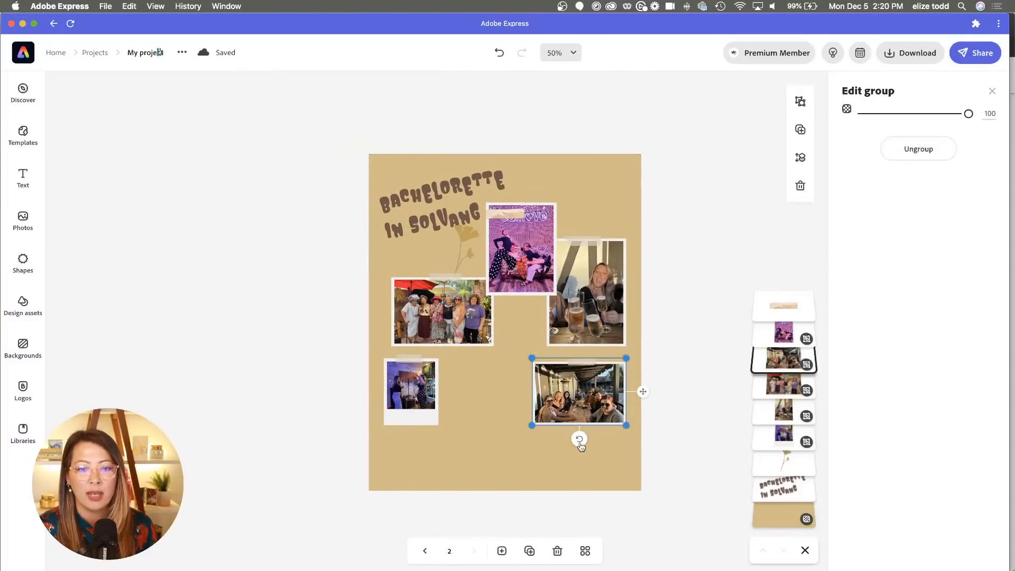
drag(580, 439, 490, 433)
key(super+z)
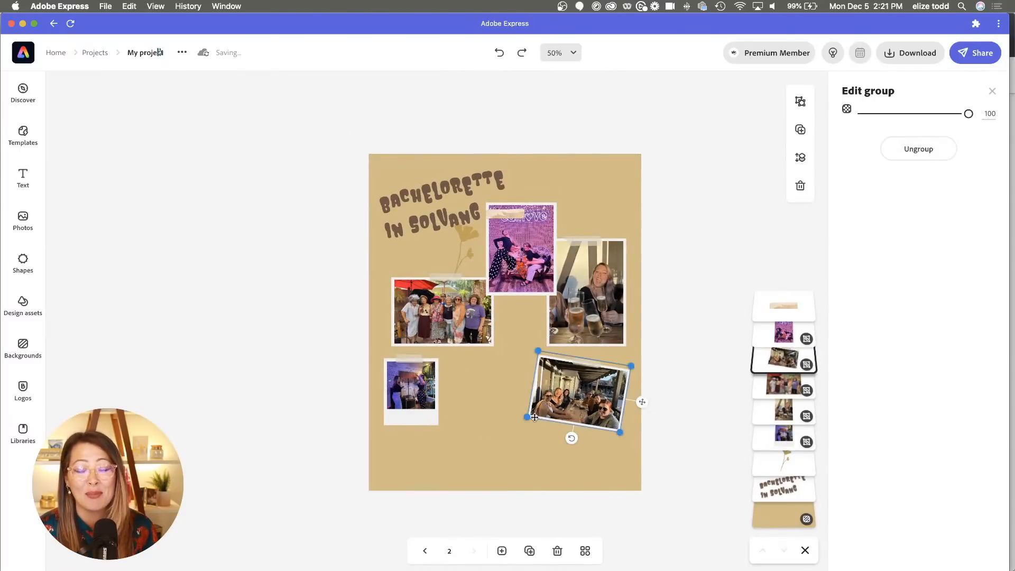
- Tilt the Polaroid of two people on stage slightly counterclockwise and enlarge it
click(406, 397)
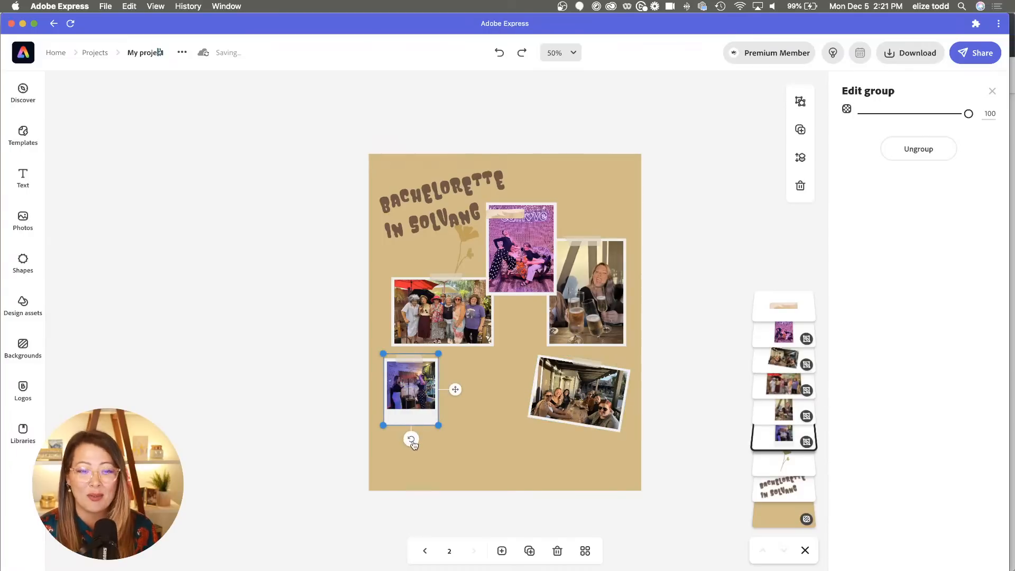
drag(414, 445, 474, 540)
- Reposition and enlarge the stage picture inside its Polaroid frame so it fills the frame above the wide bottom border
scroll(446, 424, up, 5)
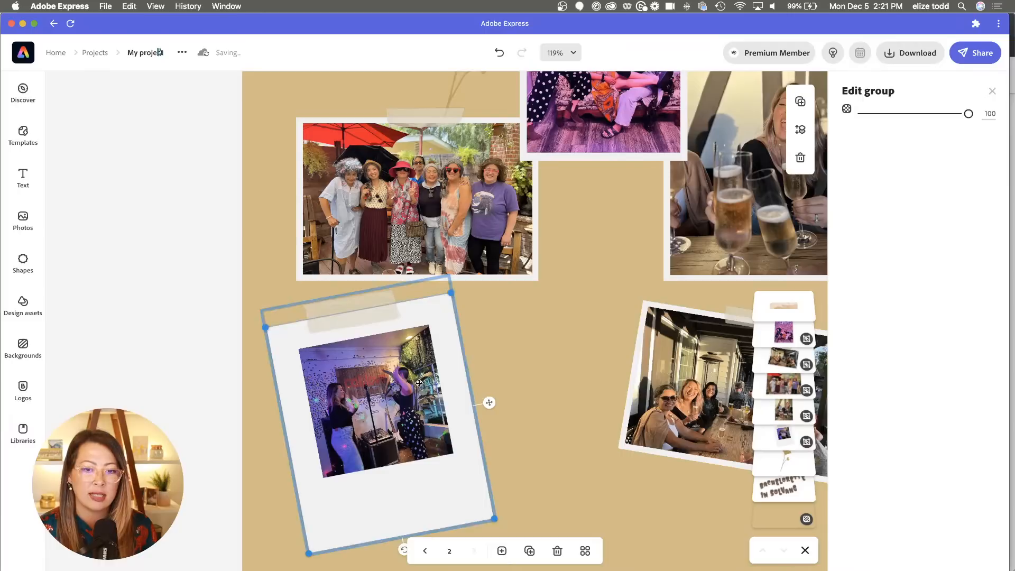
double_click(376, 383)
drag(367, 391, 348, 384)
drag(434, 447, 468, 484)
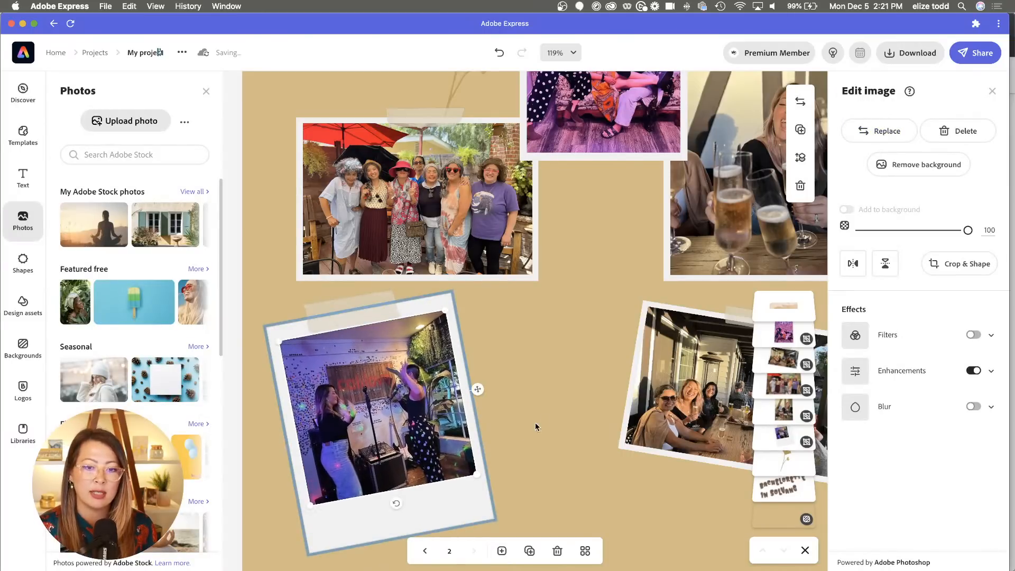
click(546, 415)
- Move the framed pink "calilove" photo to the collage's upper right and place the loose tape strip across its top edge
scroll(602, 417, down, 3)
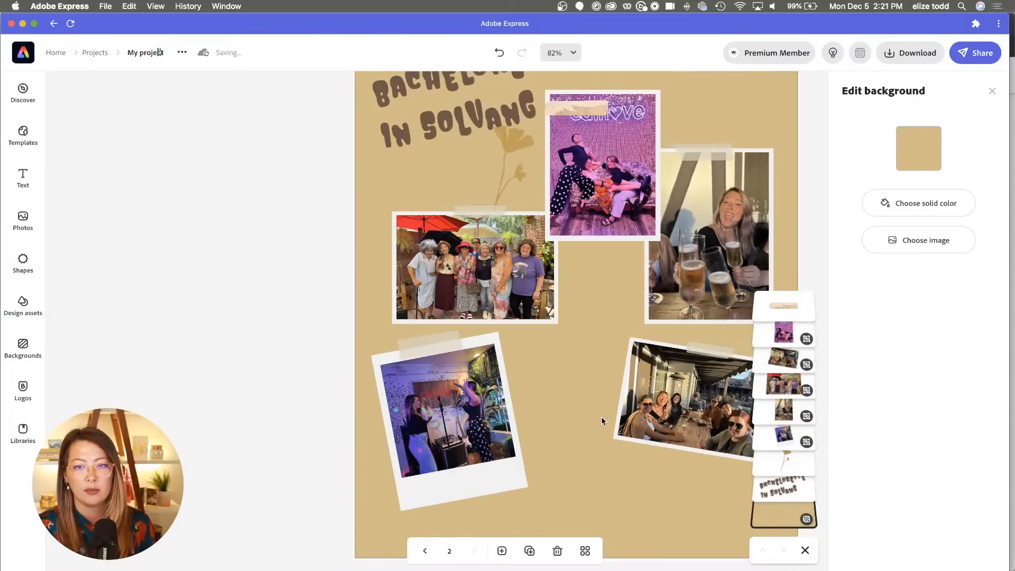
click(611, 205)
scroll(611, 204, up, 2)
scroll(610, 204, right, 2)
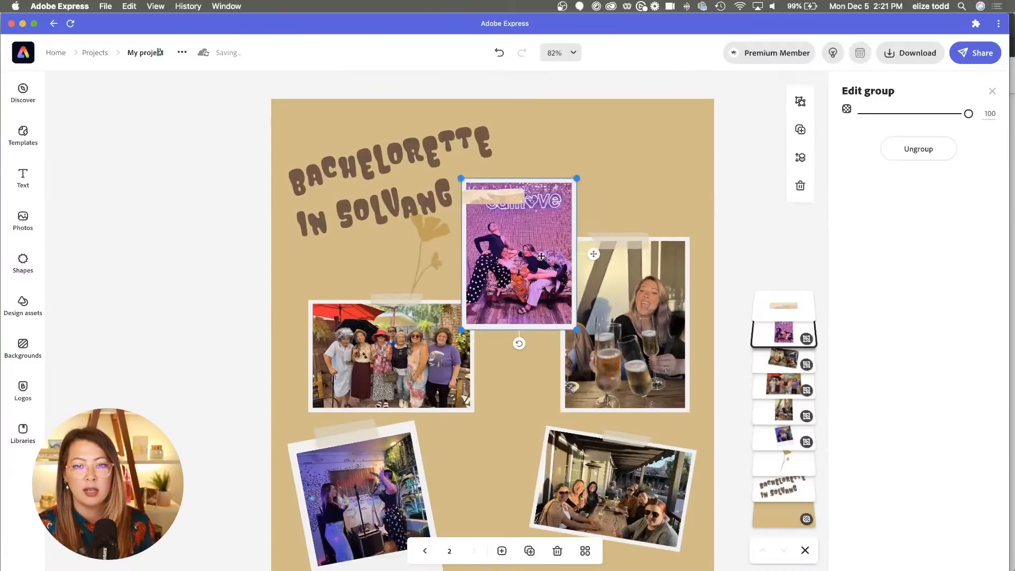
drag(538, 264, 610, 233)
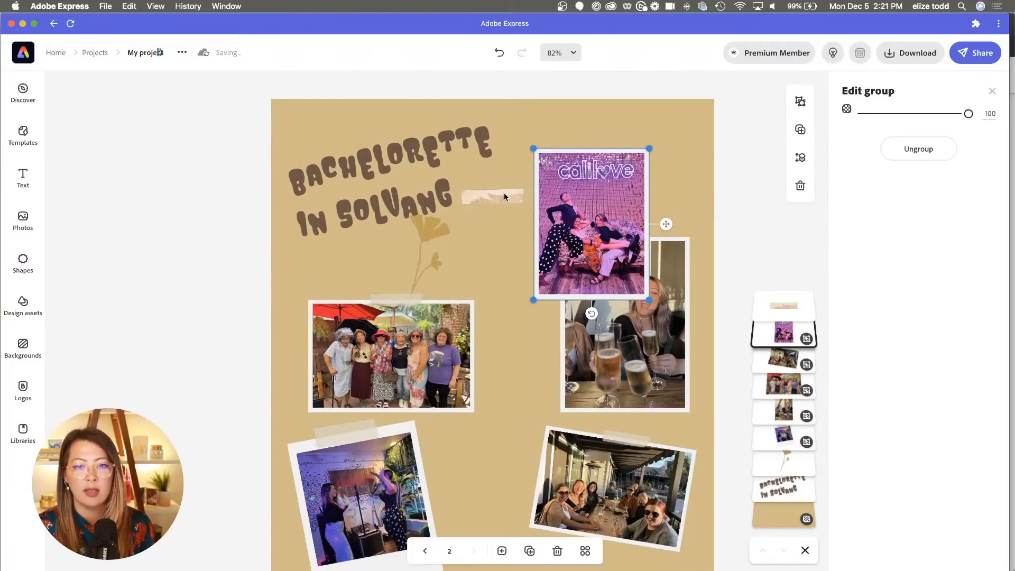
drag(504, 197, 608, 148)
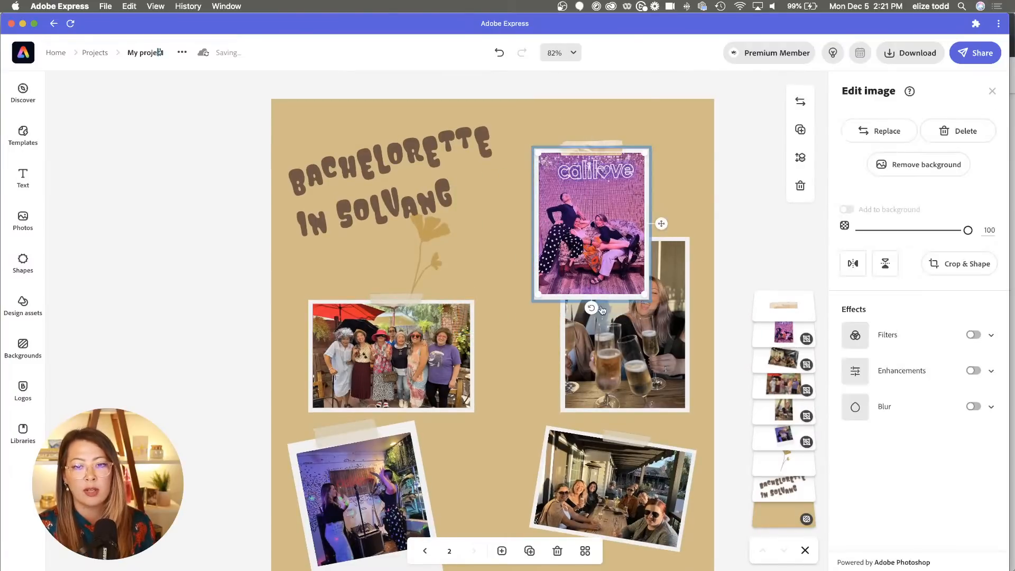
- Move the framed photo of the woman with beer and champagne glasses down to the lower middle of the collage
click(535, 329)
drag(634, 369, 550, 477)
- Enlarge the "calilove" photo frame toward the lower left, then reposition and enlarge the picture to fit inside it
click(605, 290)
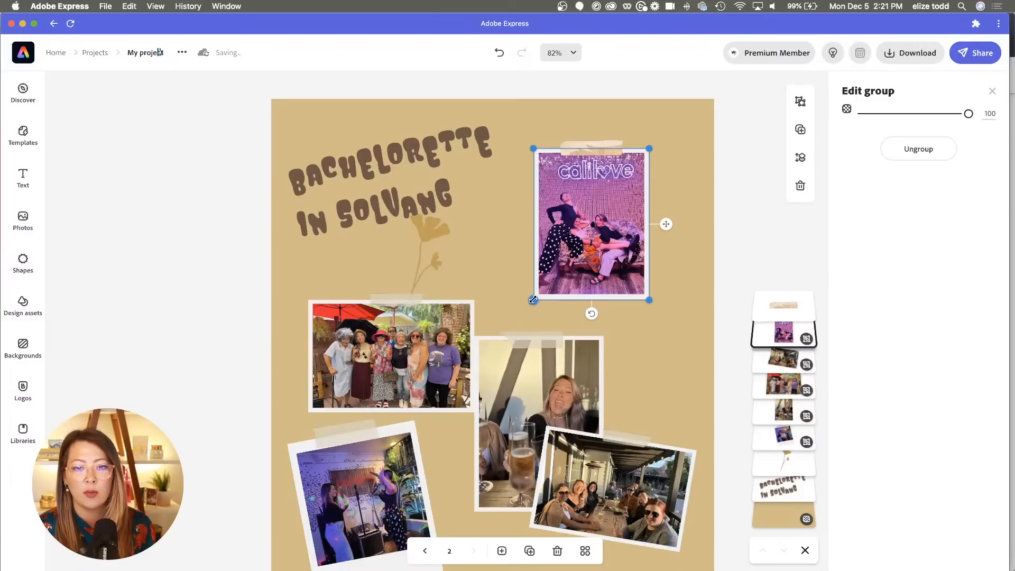
drag(533, 300, 486, 362)
click(591, 234)
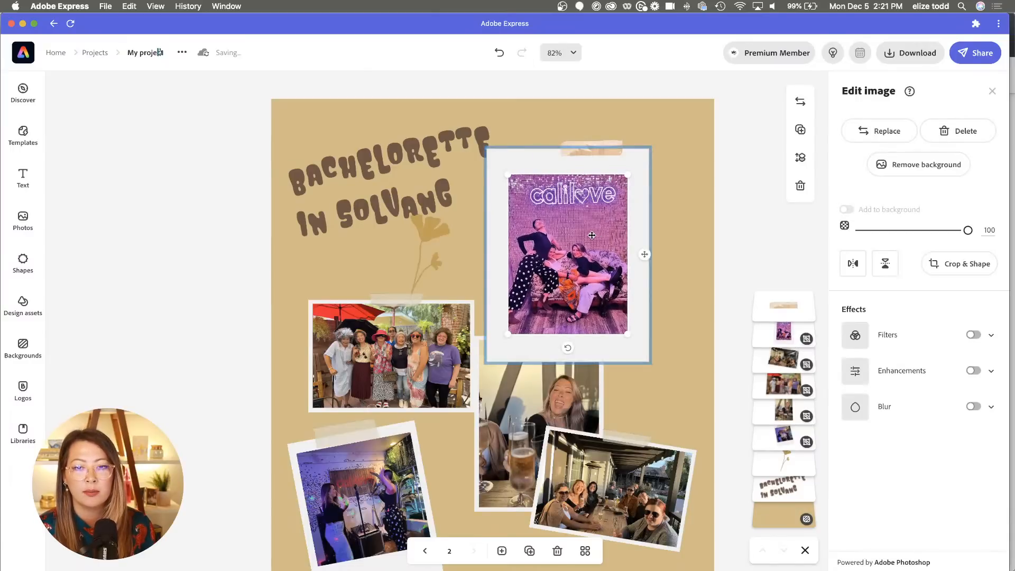
double_click(581, 238)
drag(558, 231, 546, 214)
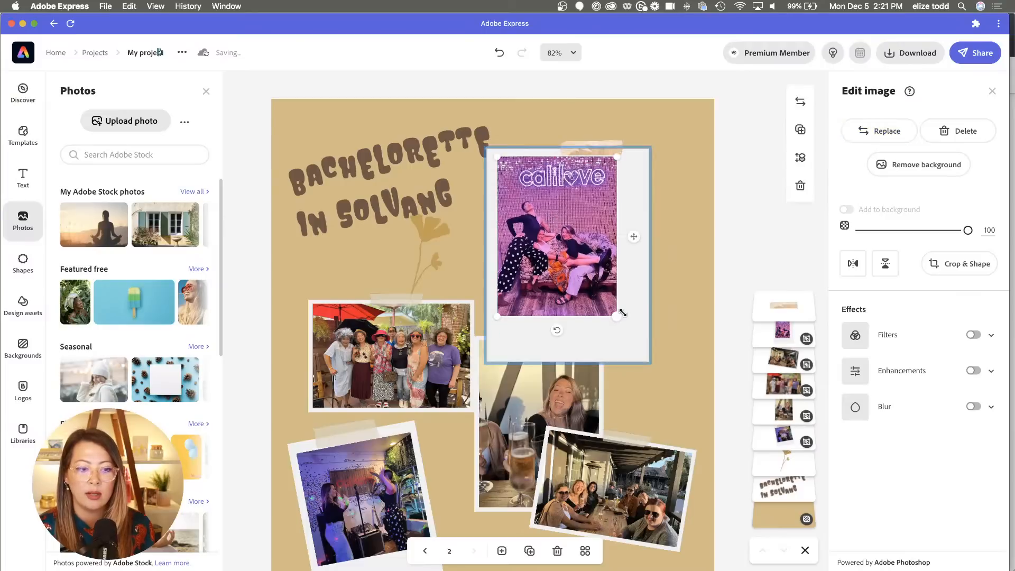
drag(622, 313, 638, 353)
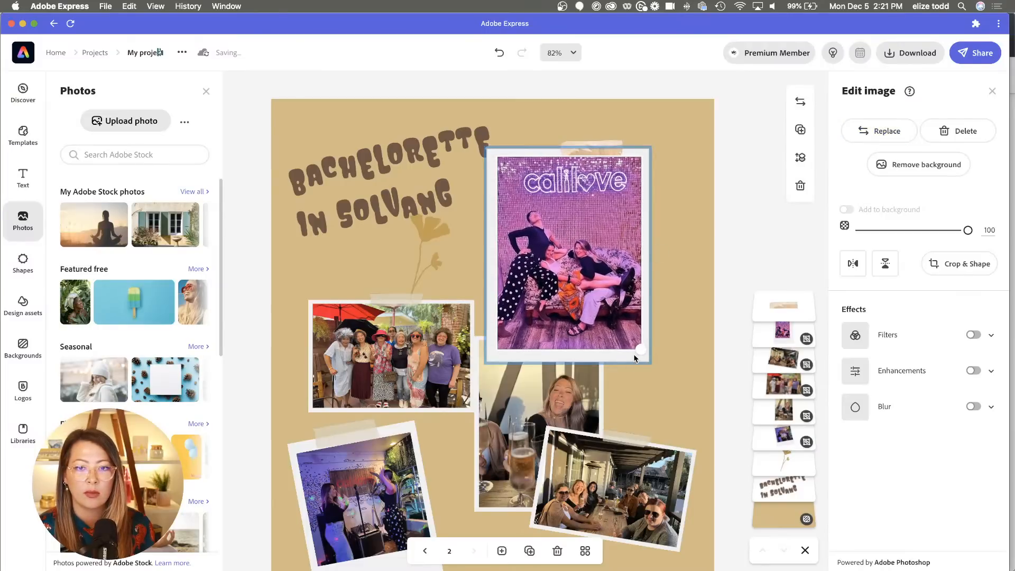
click(668, 319)
- Tilt the "calilove" photo clockwise in the page's upper right area and align the tape strip with its tilted top edge
click(575, 363)
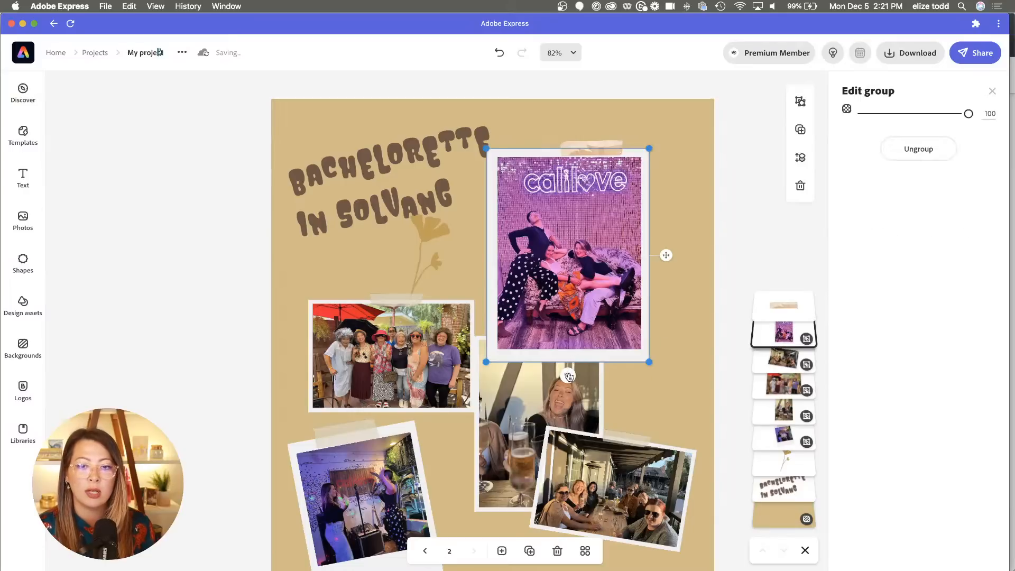
drag(569, 373, 551, 369)
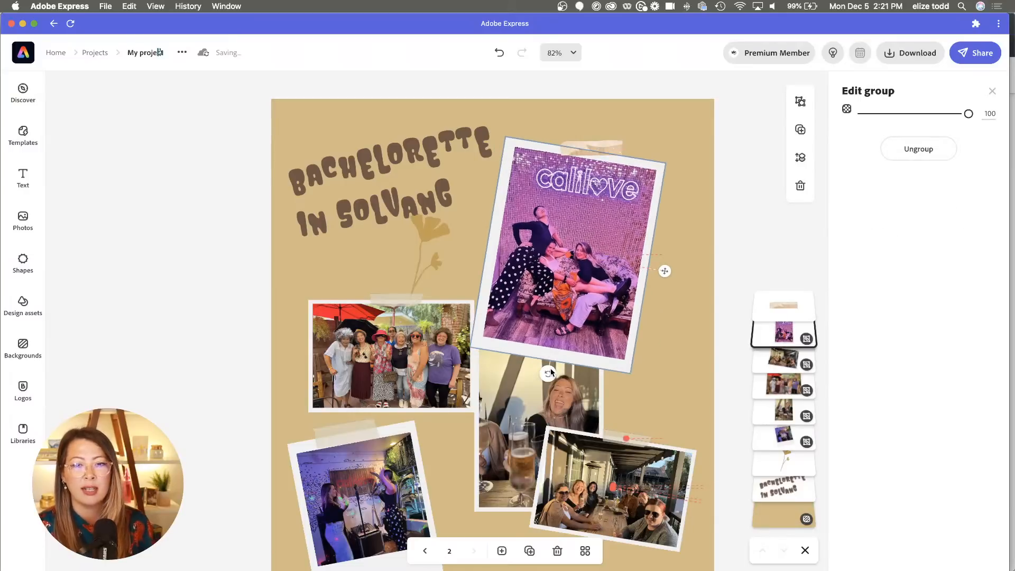
drag(574, 266, 590, 233)
click(593, 147)
mouse_move(593, 146)
mouse_down()
mouse_move(615, 136)
mouse_move(605, 159)
mouse_up()
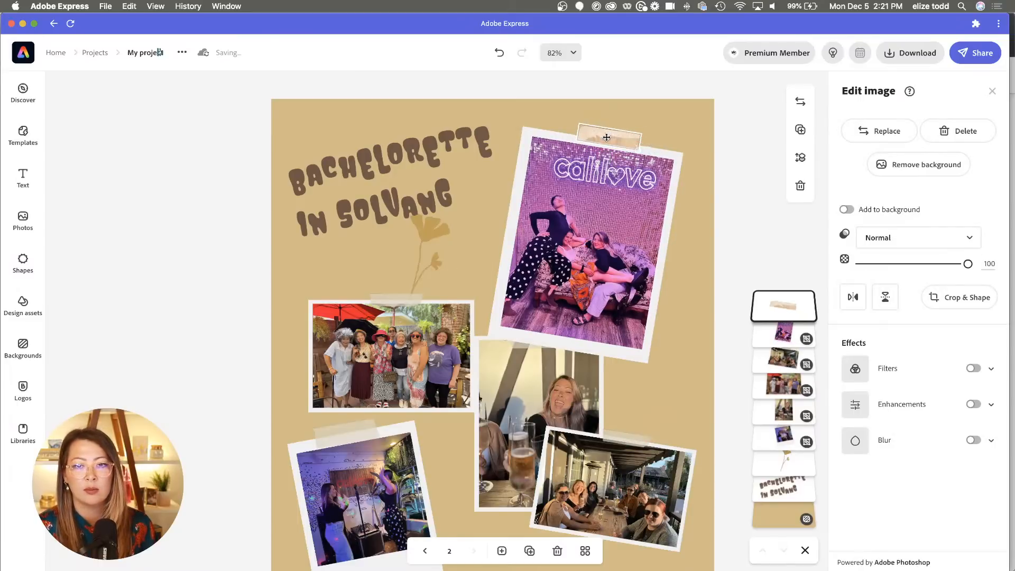
- Delete the flower illustration below the "Bachelorette in Solvang" title
click(436, 233)
key(Delete)
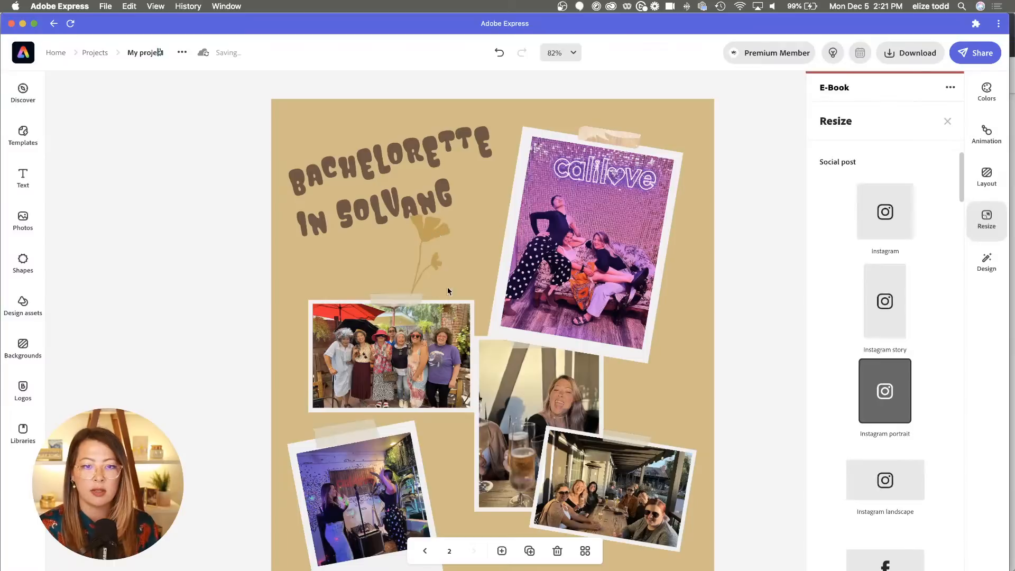
- Tilt the costumed group photo counterclockwise and move it slightly up on the collage
click(409, 379)
drag(392, 428, 408, 431)
drag(380, 363, 380, 350)
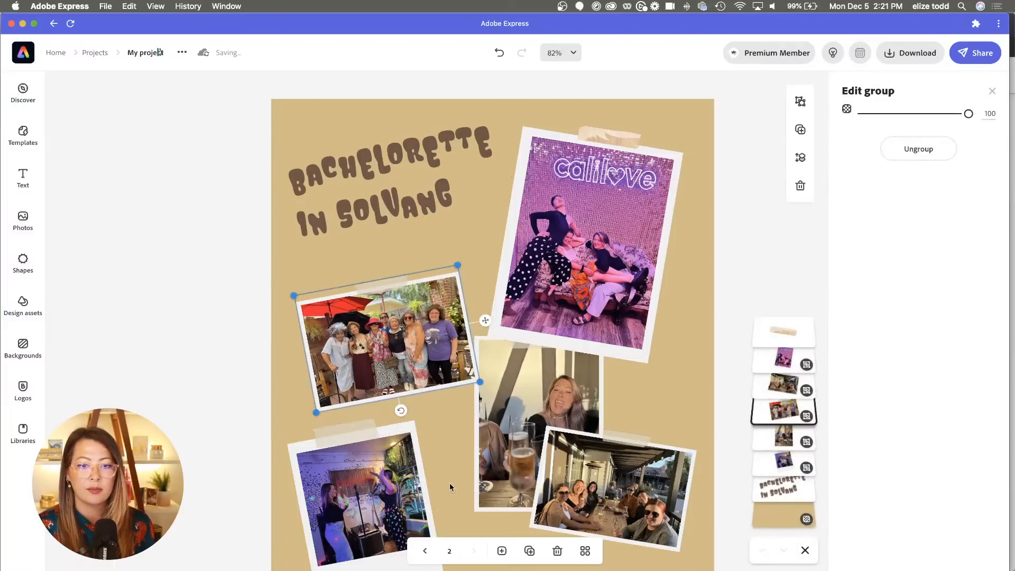
click(443, 456)
- Arrange the drinks photo below the "calilove" picture, with the patio group photo overlapping its lower right corner
scroll(444, 456, down, 5)
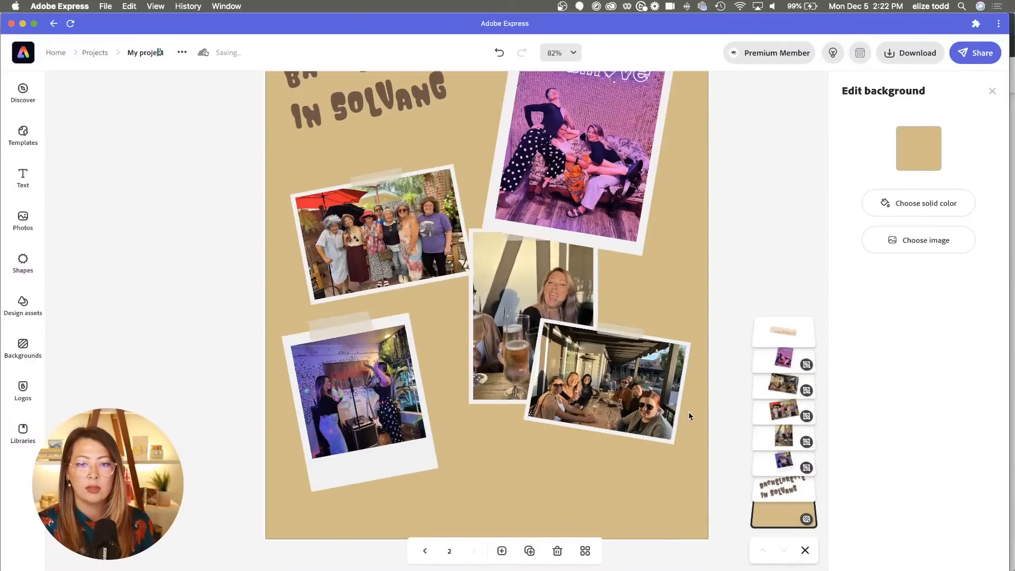
drag(634, 392, 625, 460)
drag(560, 302, 576, 336)
drag(584, 460, 563, 483)
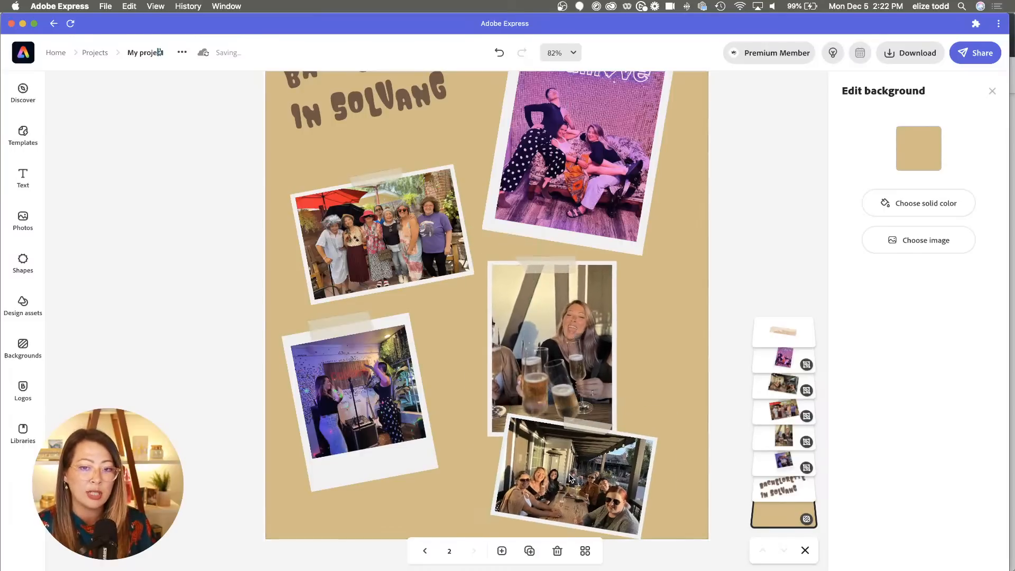
mouse_move(550, 363)
mouse_down()
mouse_move(545, 353)
mouse_move(546, 361)
mouse_up()
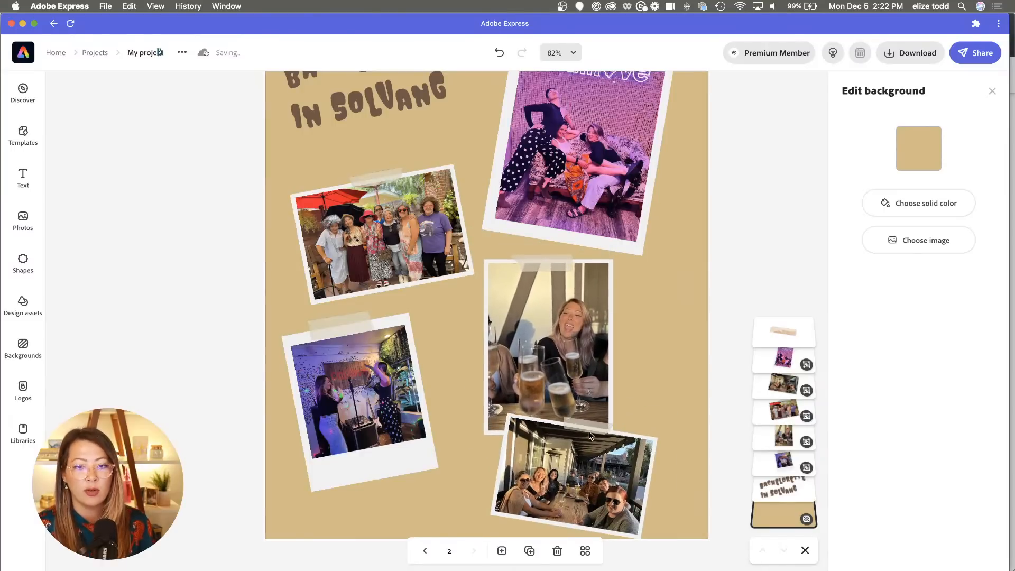
drag(591, 436, 622, 413)
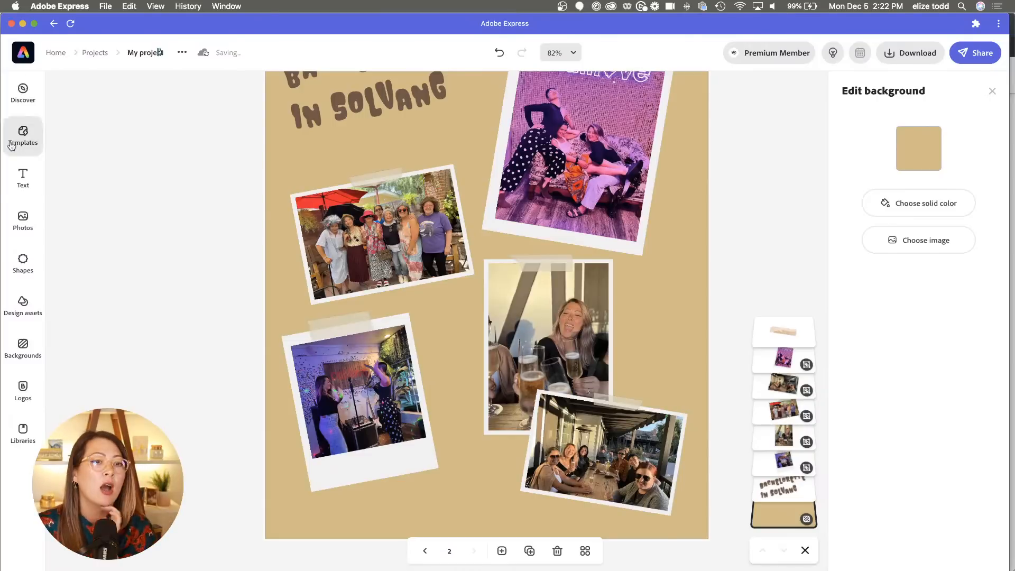
- Browse the ready-made text designs and add the "It's your Birthday" design from the Social collection to the page
click(31, 187)
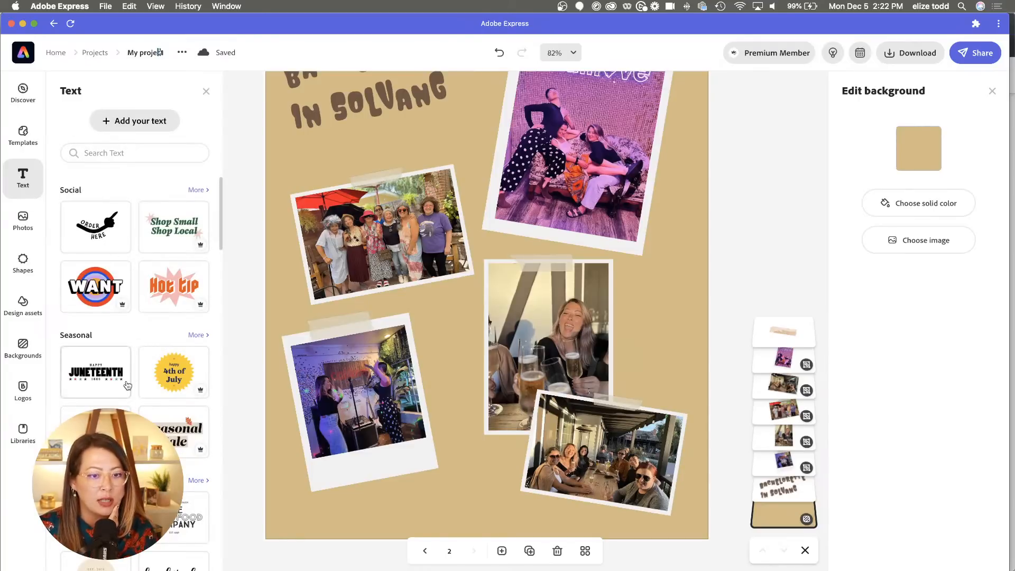
scroll(127, 385, down, 4)
scroll(126, 384, down, 2)
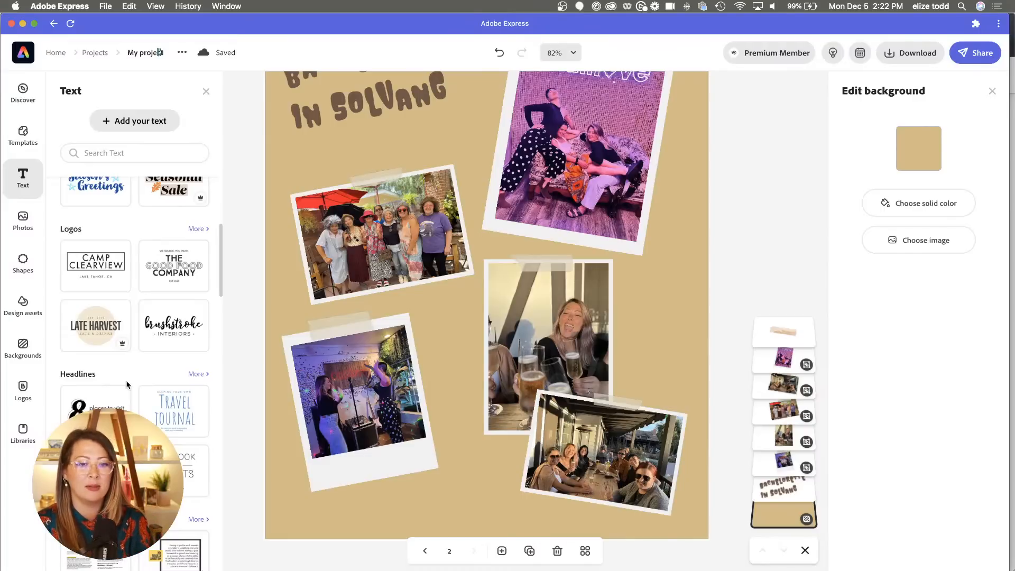
scroll(126, 385, down, 5)
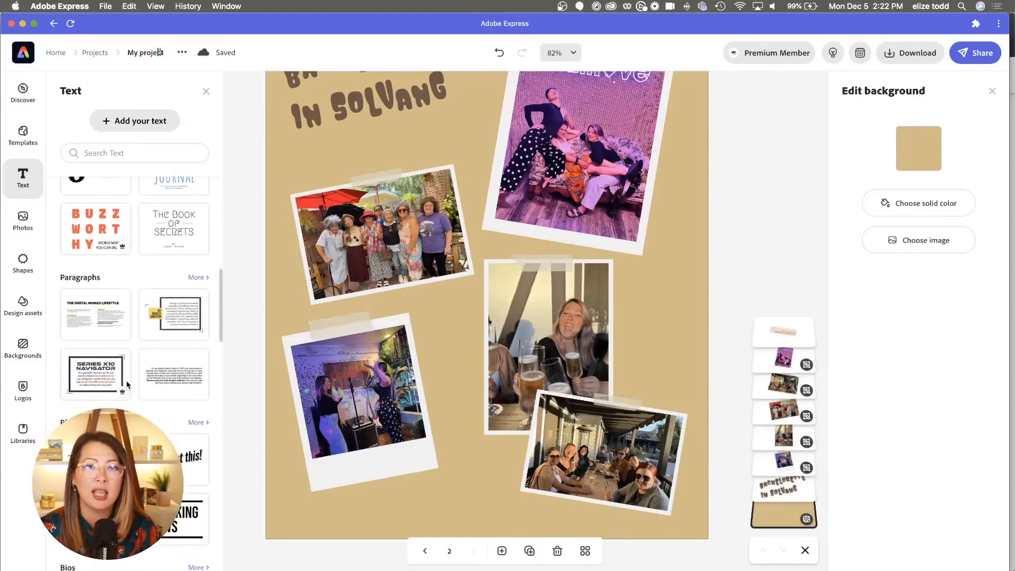
scroll(127, 385, up, 6)
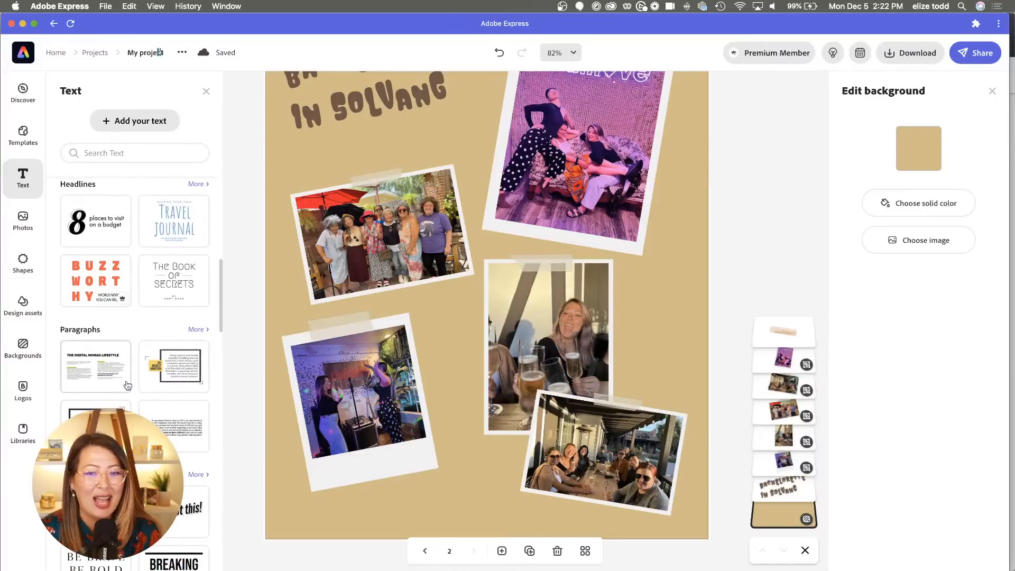
scroll(127, 385, up, 1)
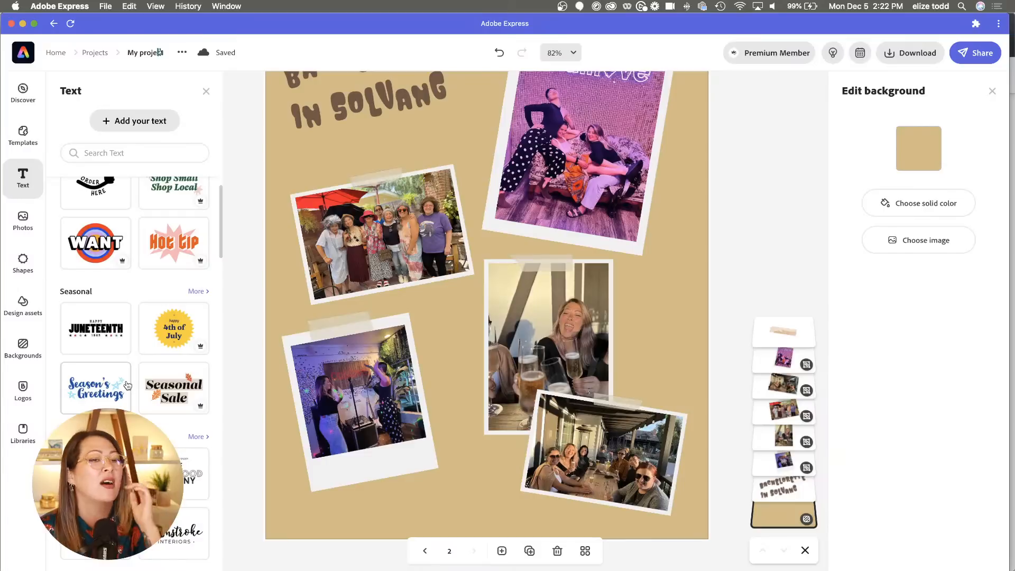
scroll(127, 384, up, 1)
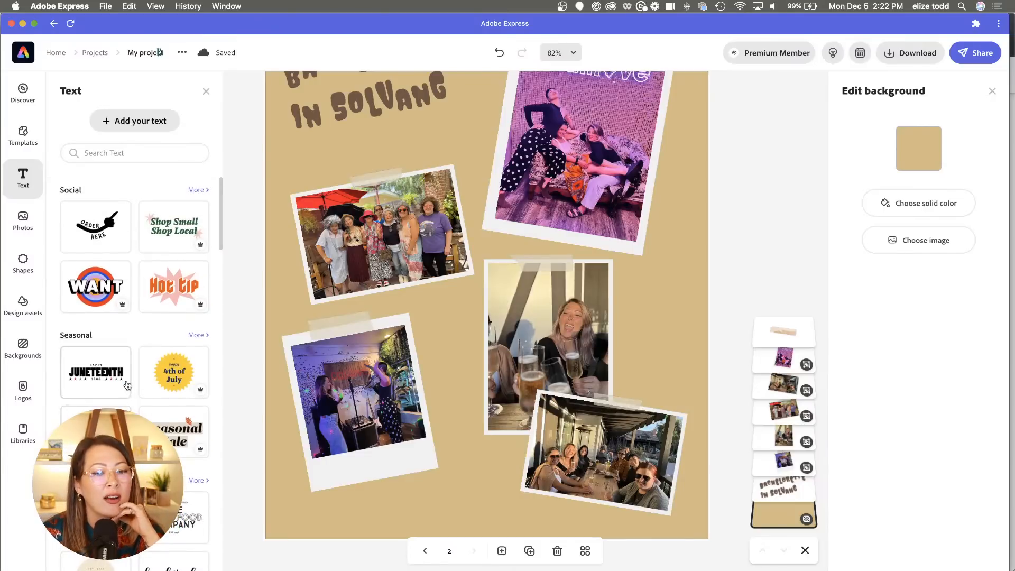
click(201, 192)
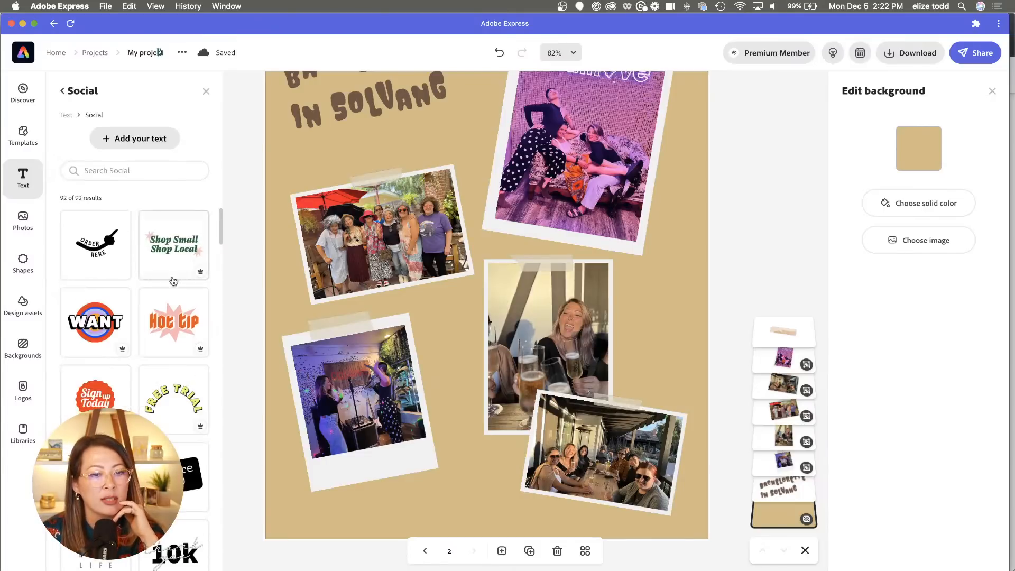
scroll(160, 343, down, 5)
scroll(160, 343, down, 3)
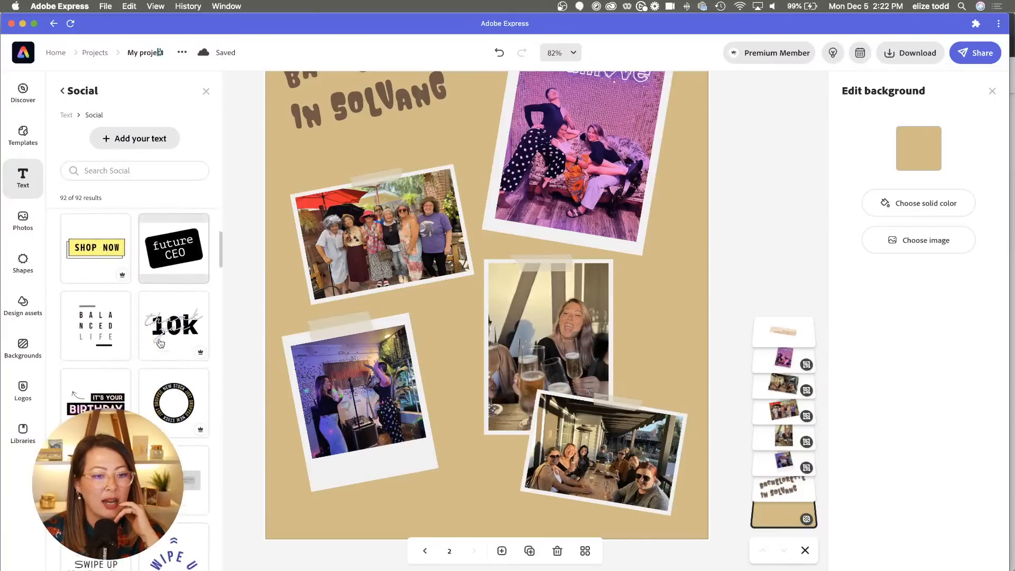
click(82, 401)
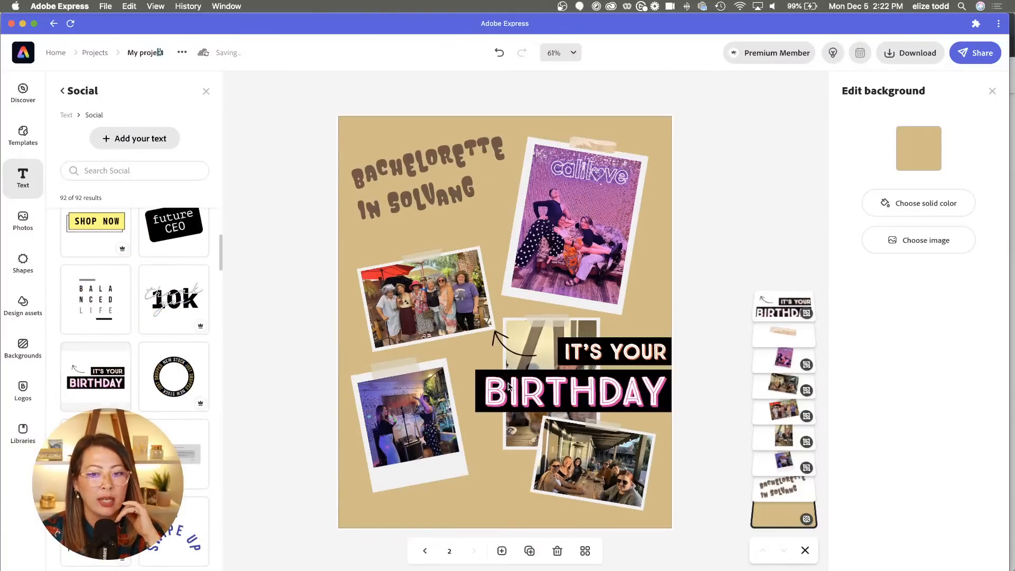
- Shrink the "It's your Birthday" text group and place it just below the costumed group photo with its arrow pointing at that photo
drag(666, 406, 479, 358)
click(474, 358)
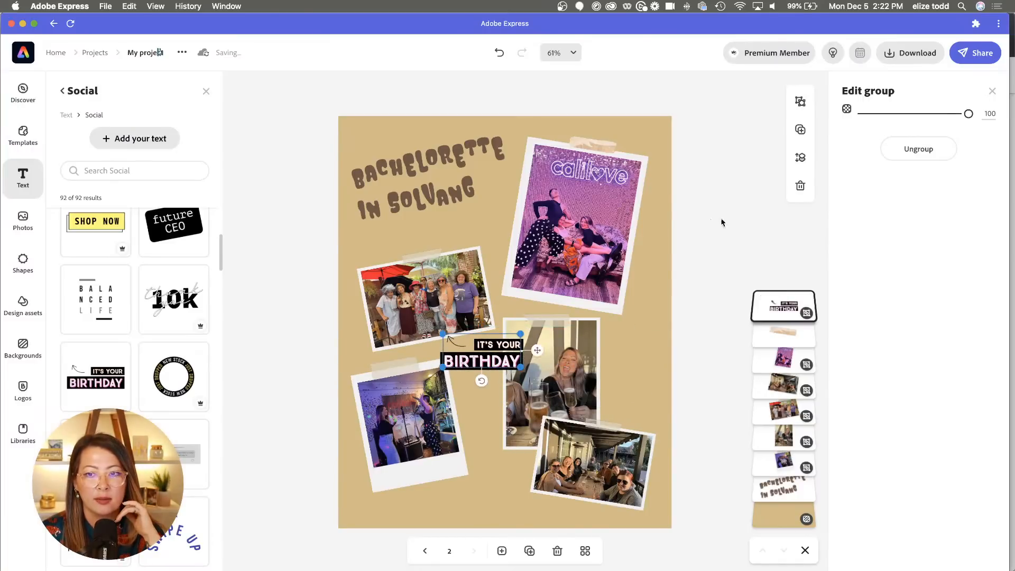
click(458, 377)
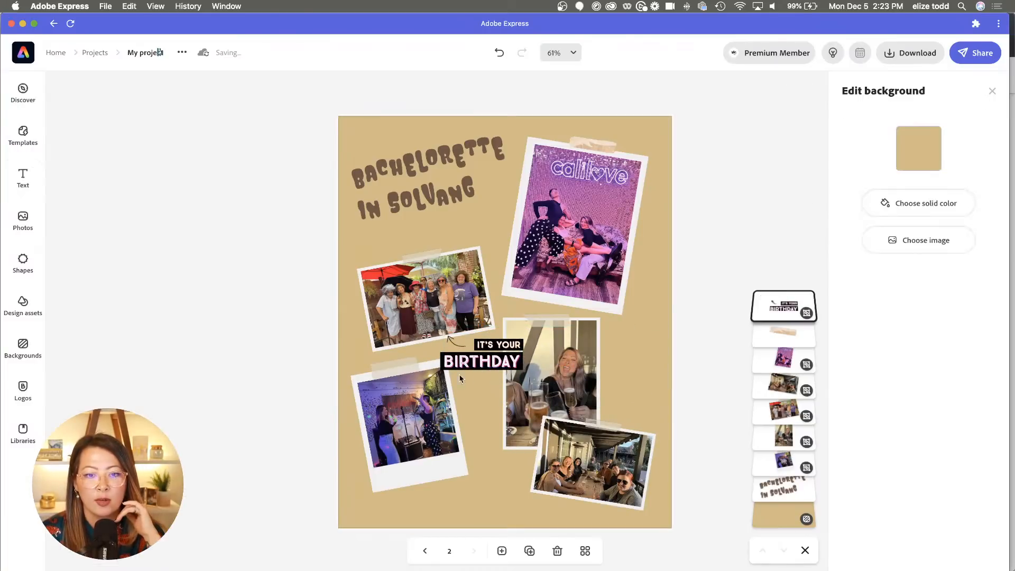
- Replace the words "it's your" in the text group with "Grandmas"
click(500, 345)
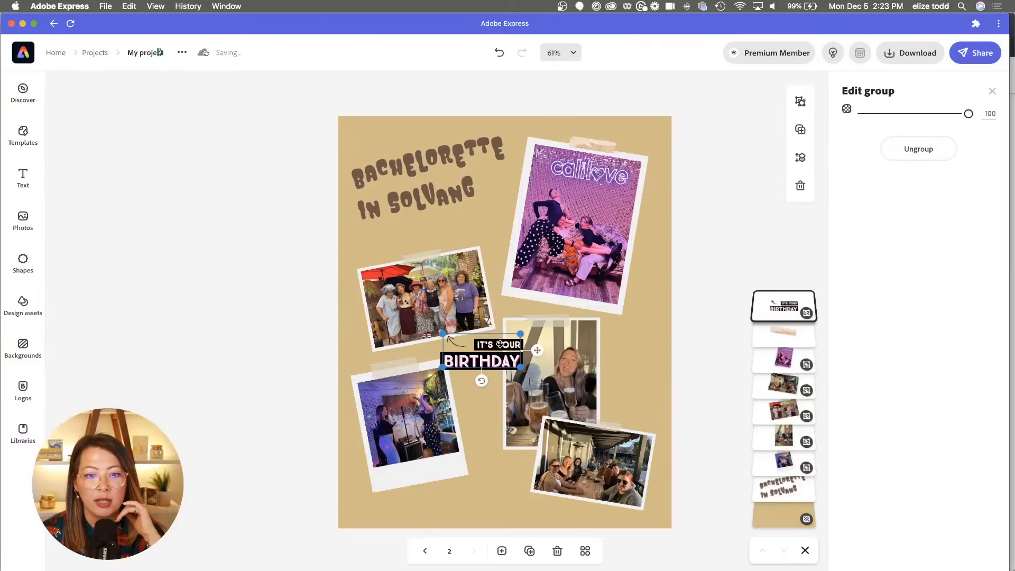
click(499, 344)
click(897, 128)
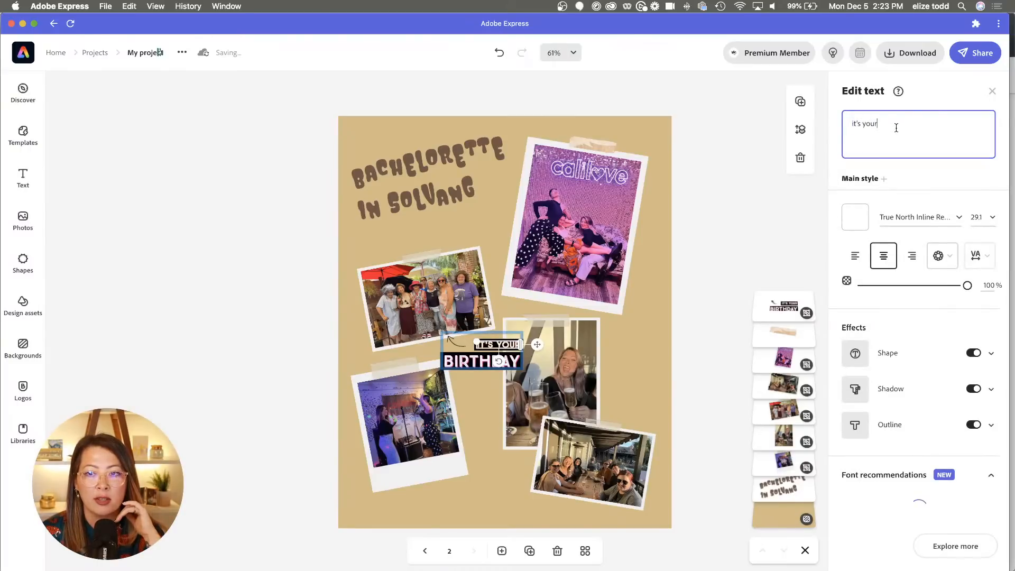
drag(886, 122, 844, 121)
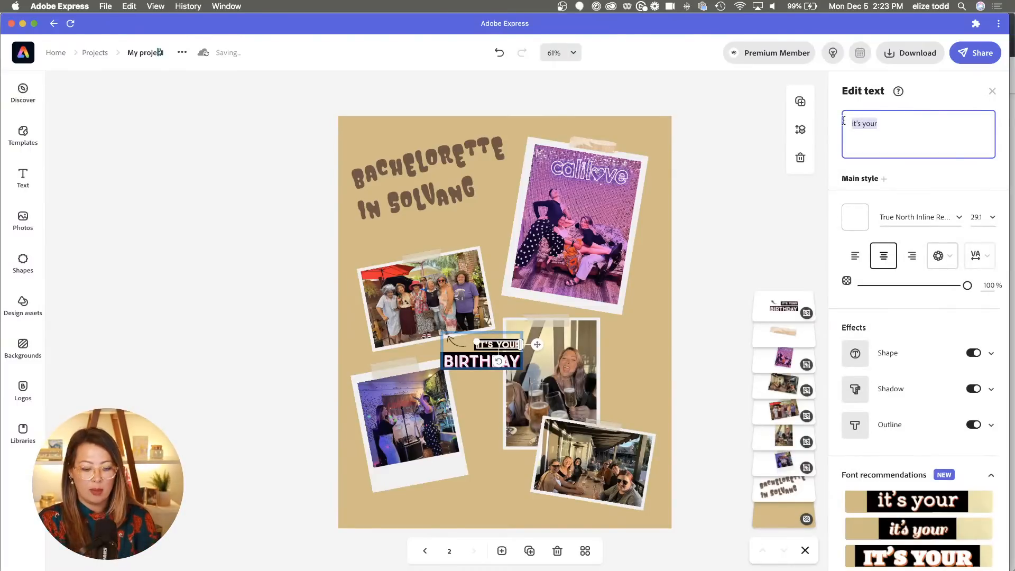
text(Grandma)
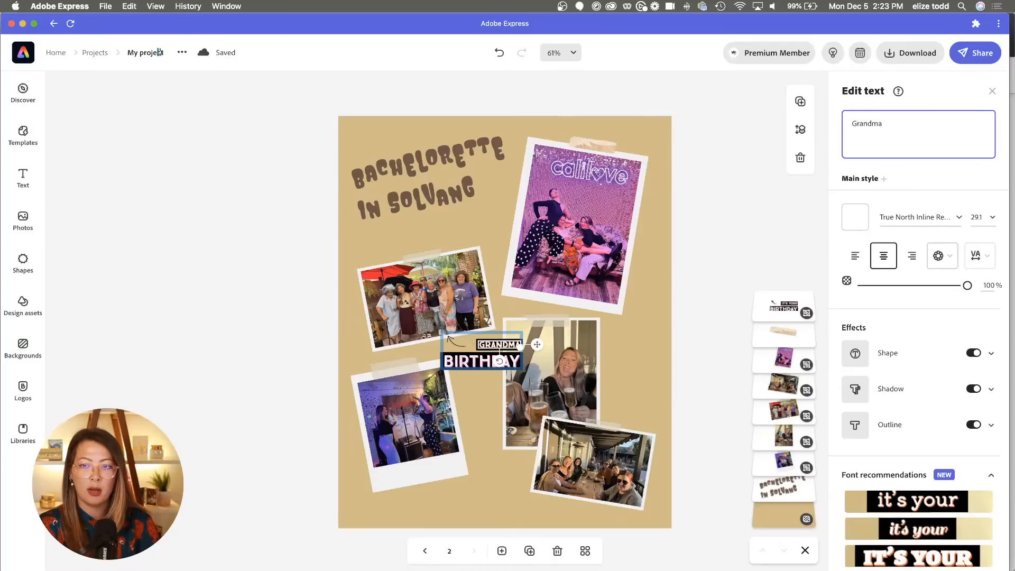
text(s)
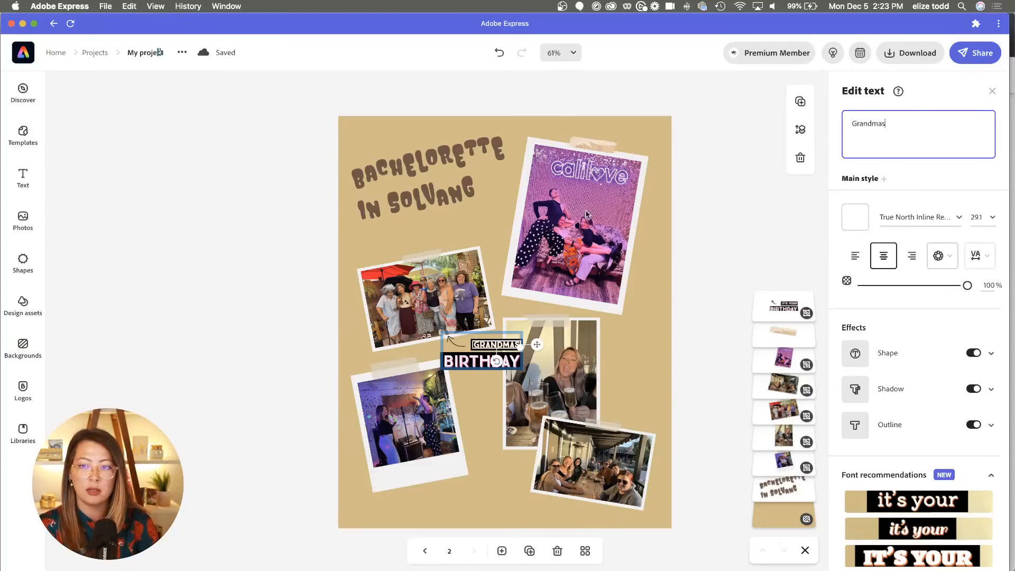
- Replace the word "Birthday" in the text group with "Gone Wild!"
click(459, 363)
click(887, 124)
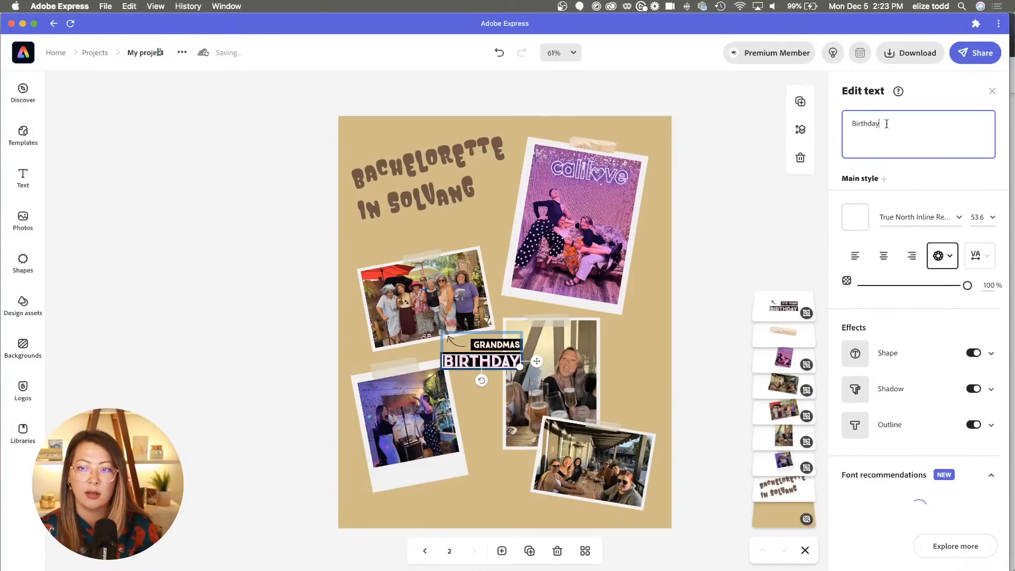
double_click(887, 124)
text(Gone)
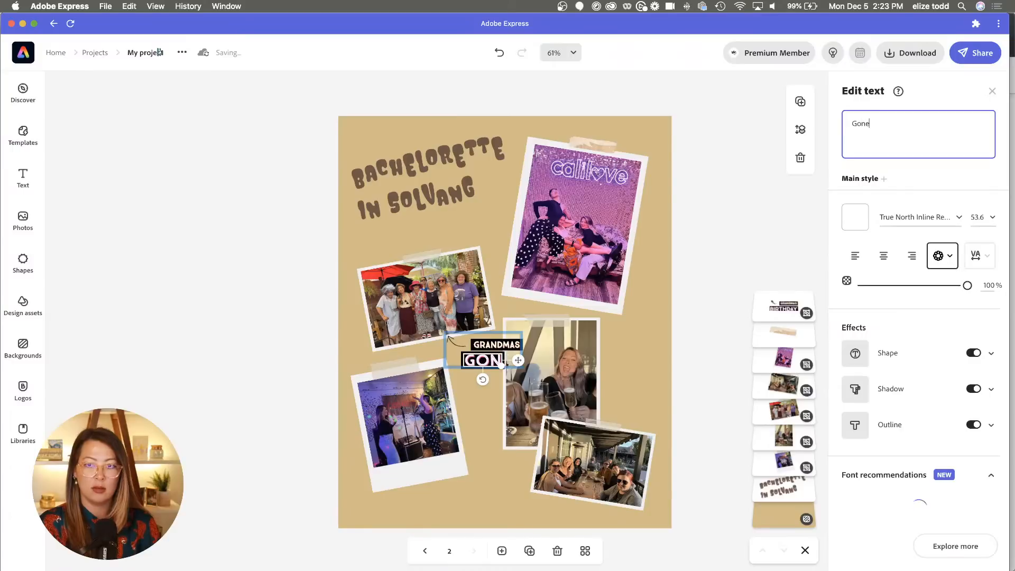
text( Wild!)
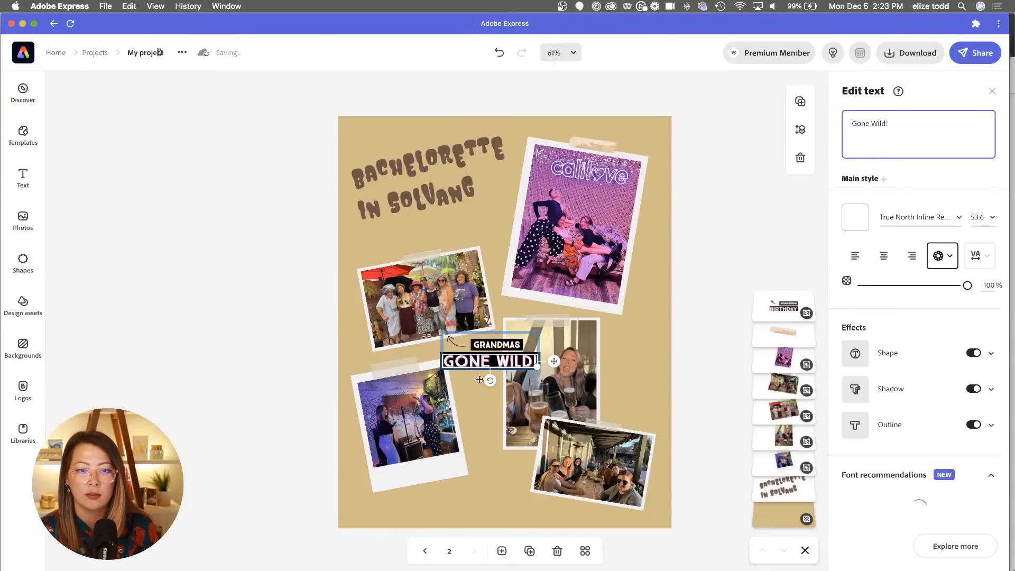
click(478, 426)
- Move the patio group photo slightly left beneath the drinks photo
click(497, 348)
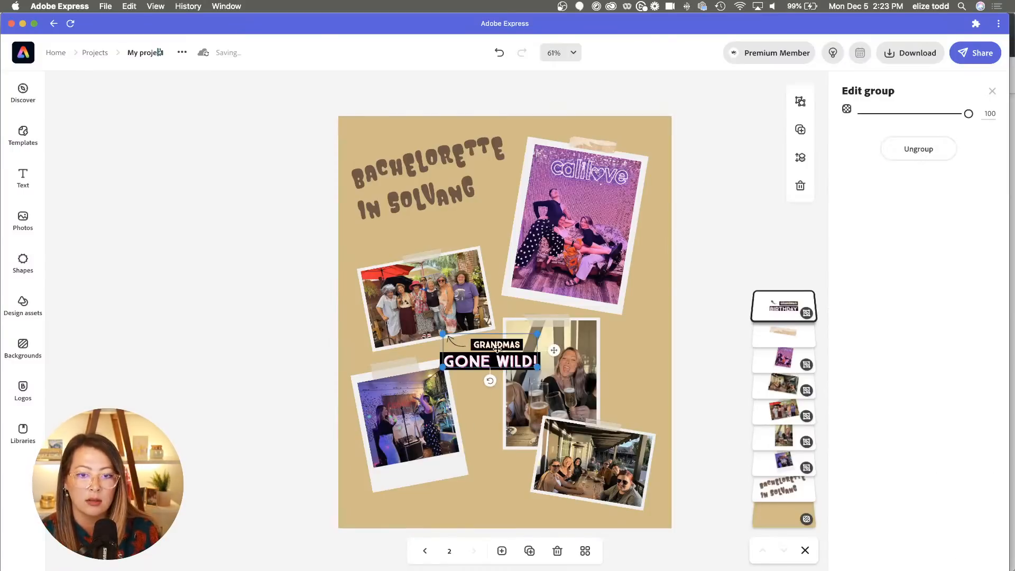
click(469, 429)
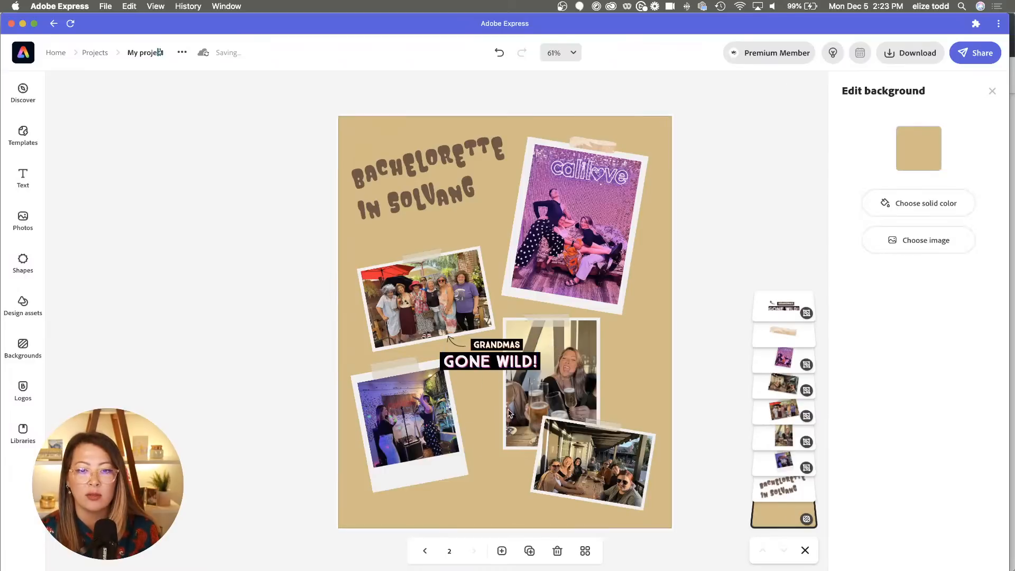
click(509, 413)
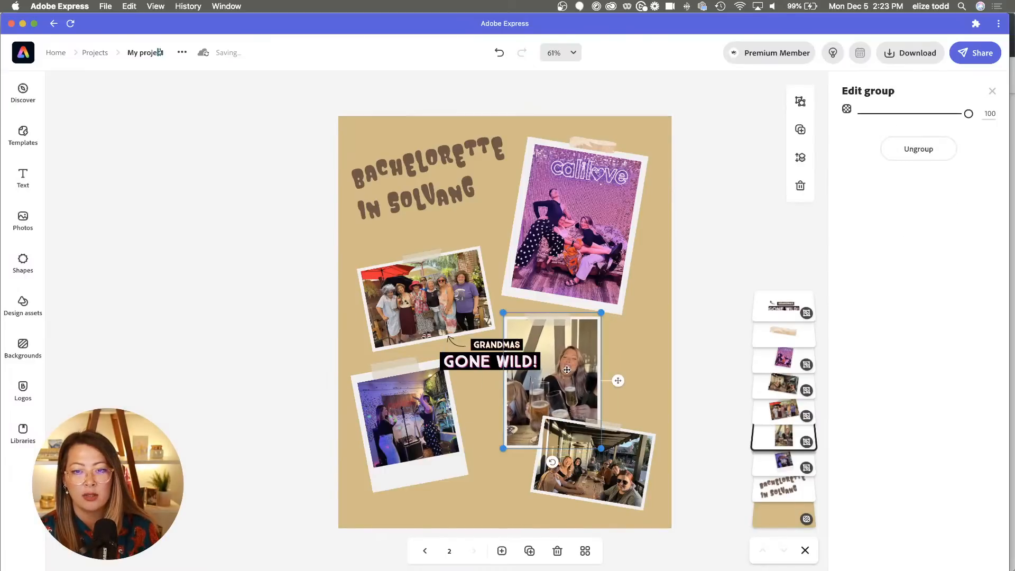
drag(541, 448, 520, 449)
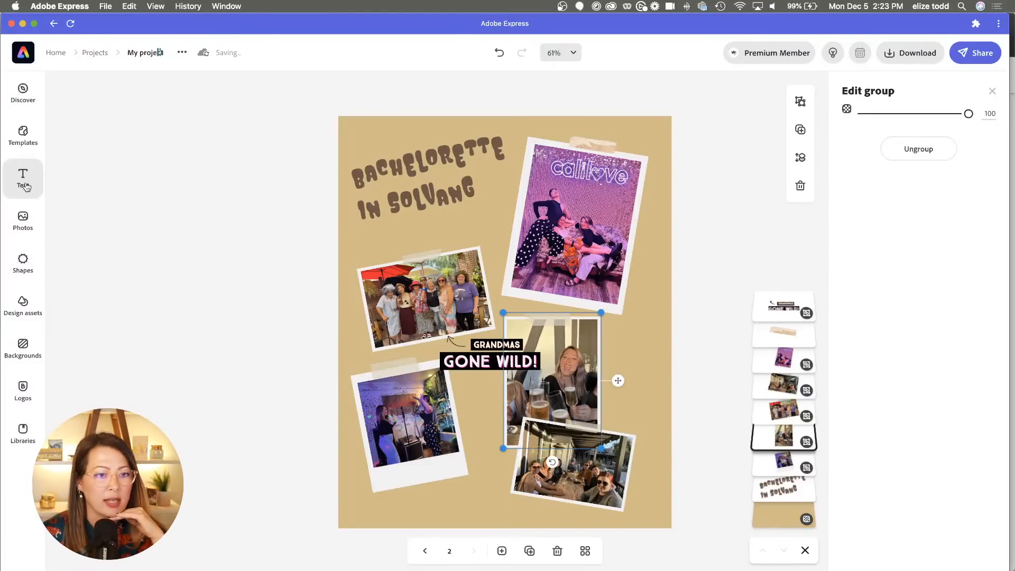
- Look at the stock photo collections and search the shapes library for "heart"
click(27, 237)
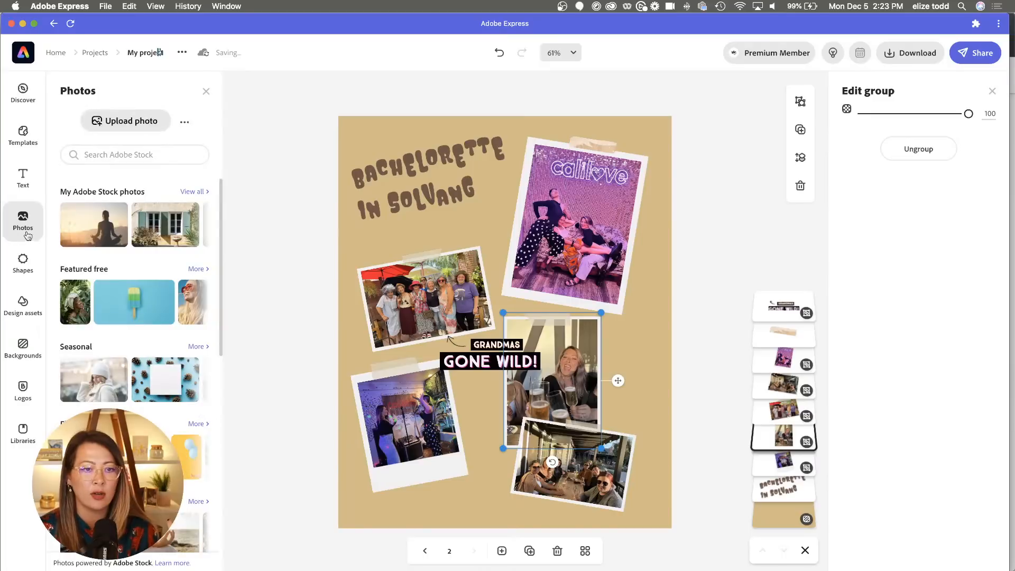
click(16, 268)
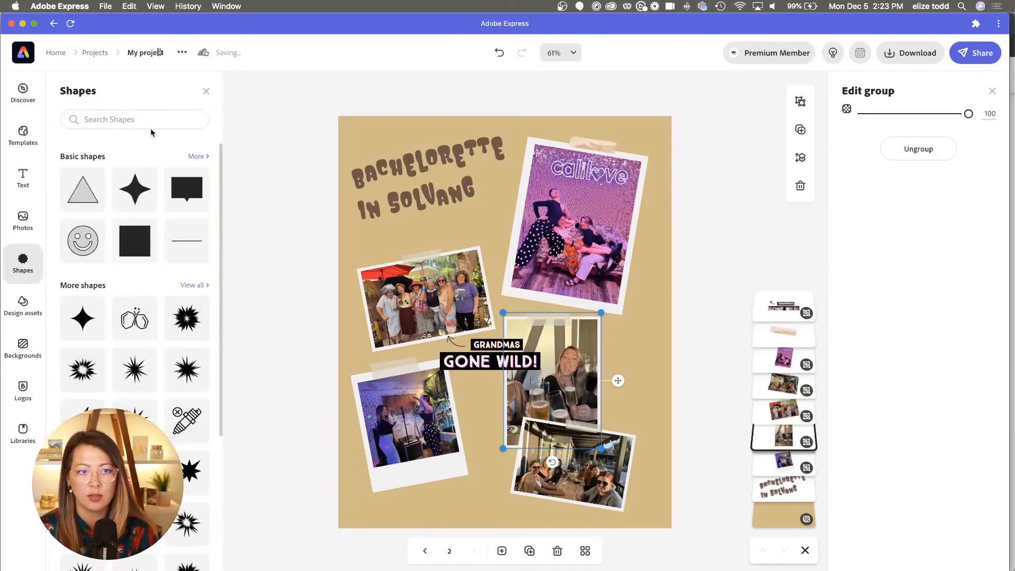
click(135, 116)
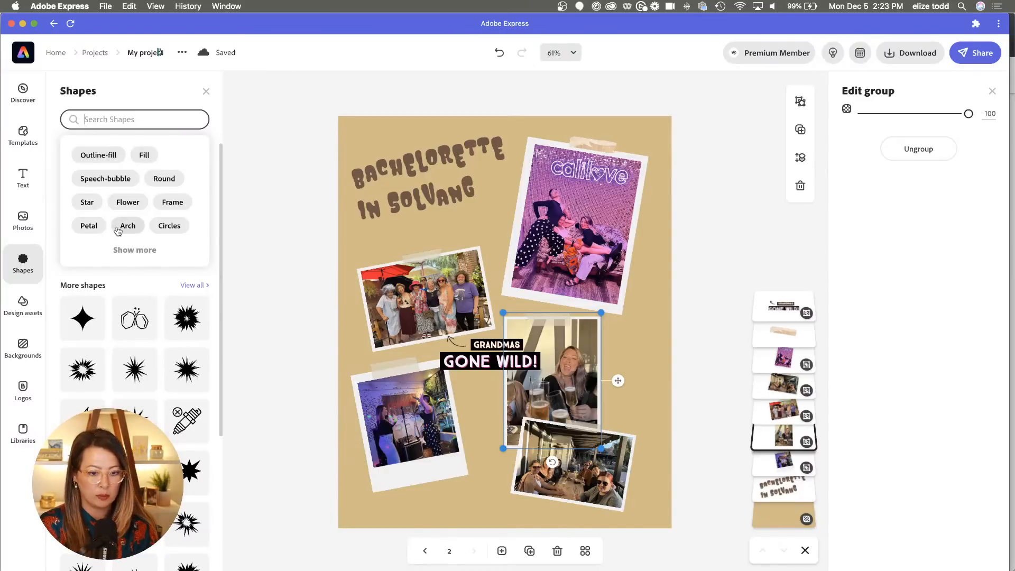
text(heart)
key(Return)
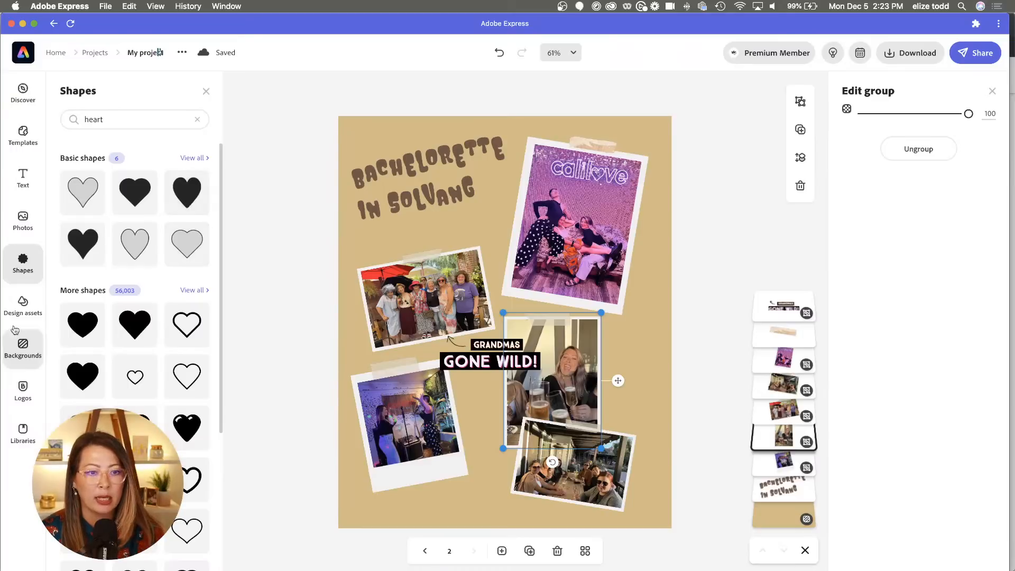
- Clear the "boho" search in the design assets, look through the asset categories and brushes, and open the full Metallic Brushes collection
click(26, 308)
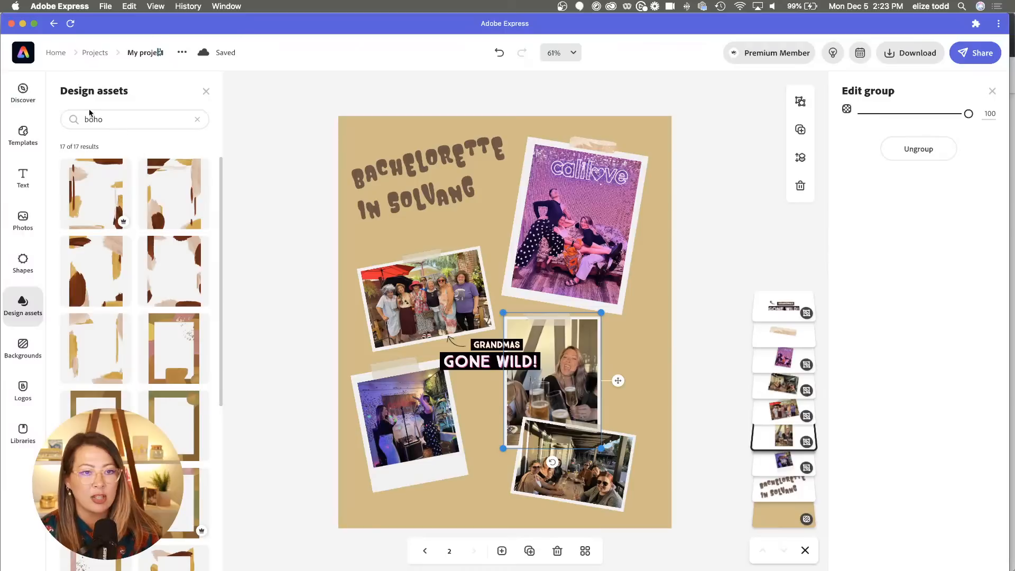
click(198, 122)
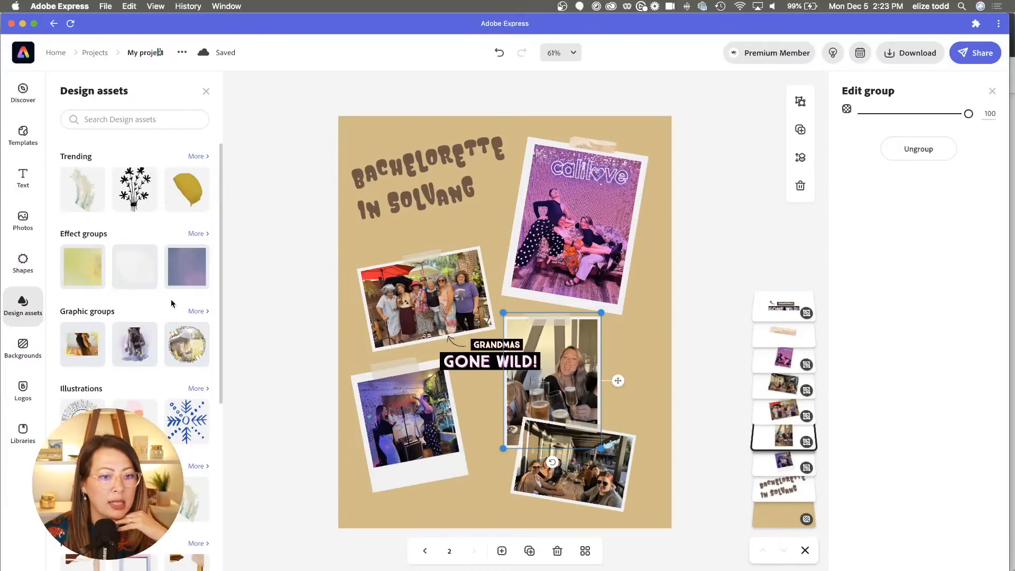
scroll(172, 304, down, 5)
scroll(172, 305, down, 2)
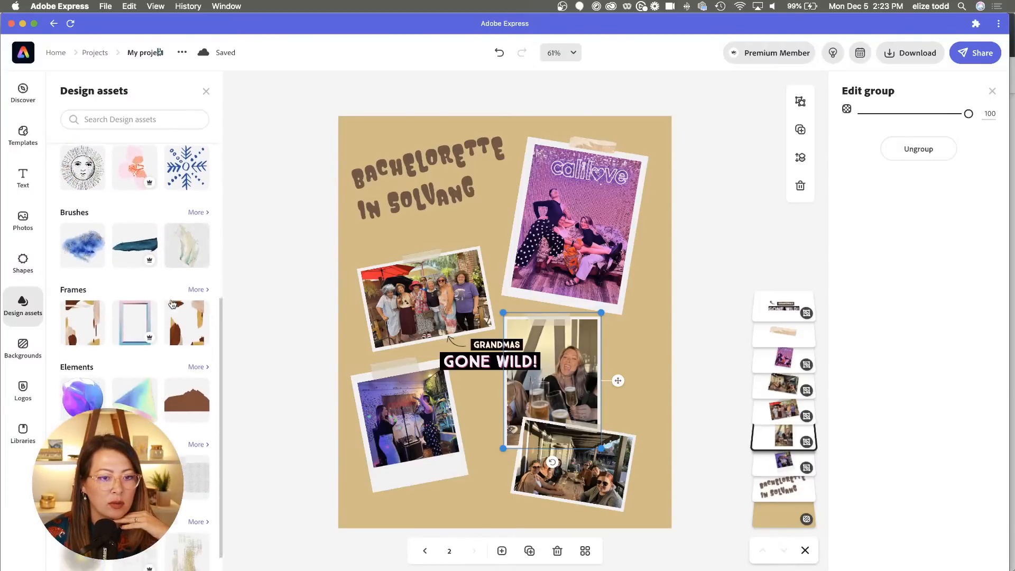
scroll(172, 305, up, 7)
scroll(172, 304, up, 1)
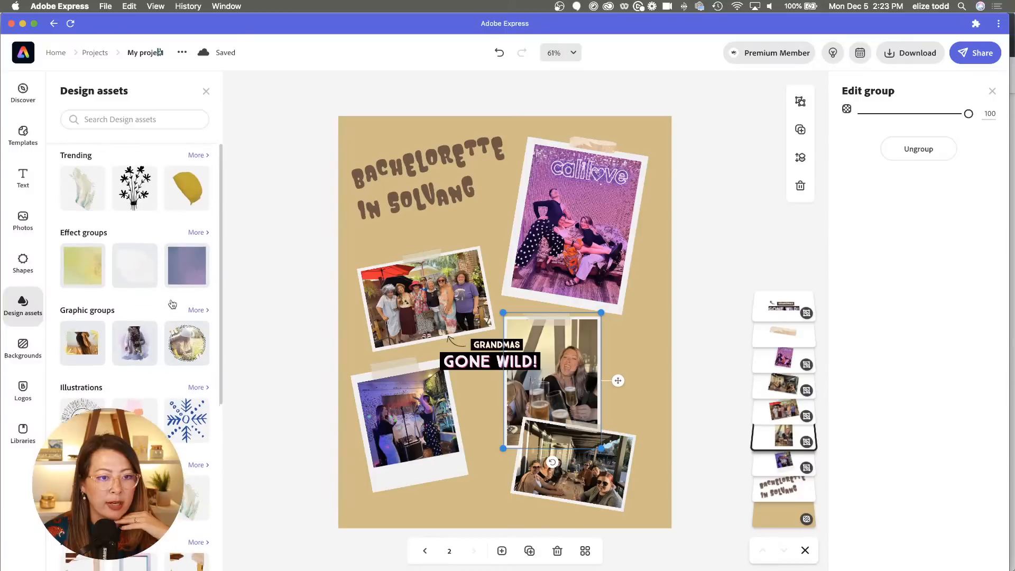
scroll(172, 305, down, 2)
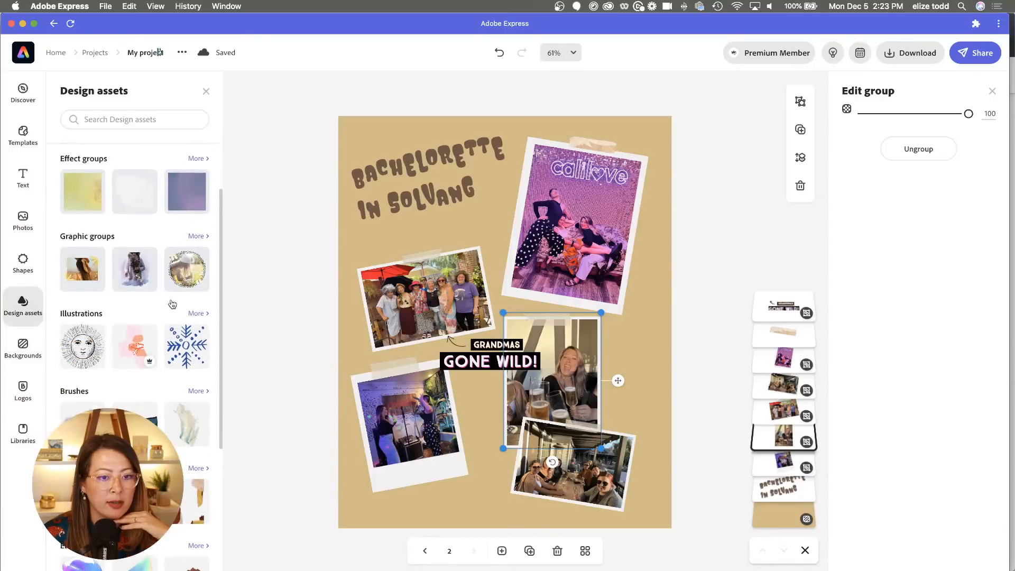
click(197, 391)
scroll(102, 371, down, 2)
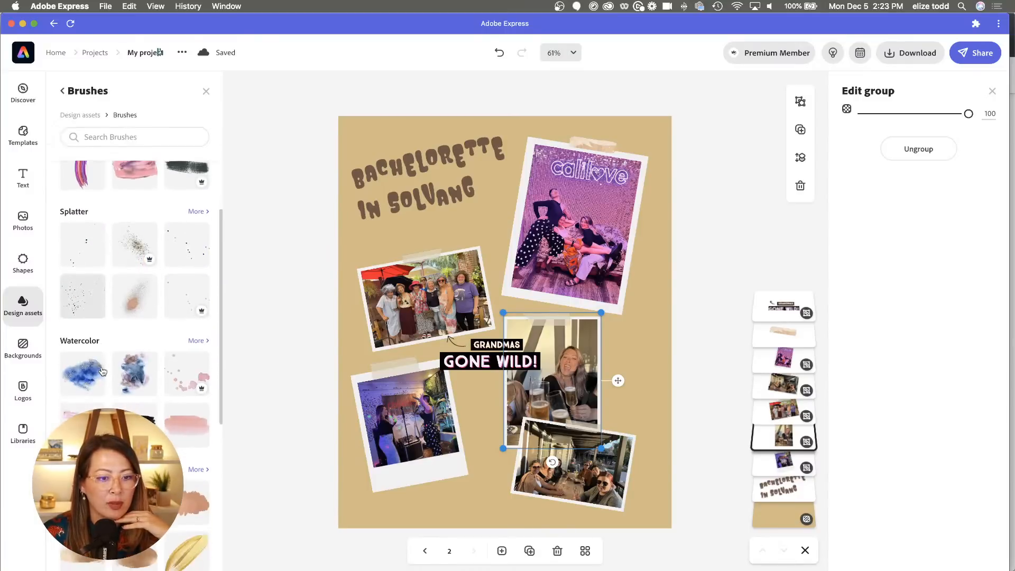
scroll(102, 370, down, 2)
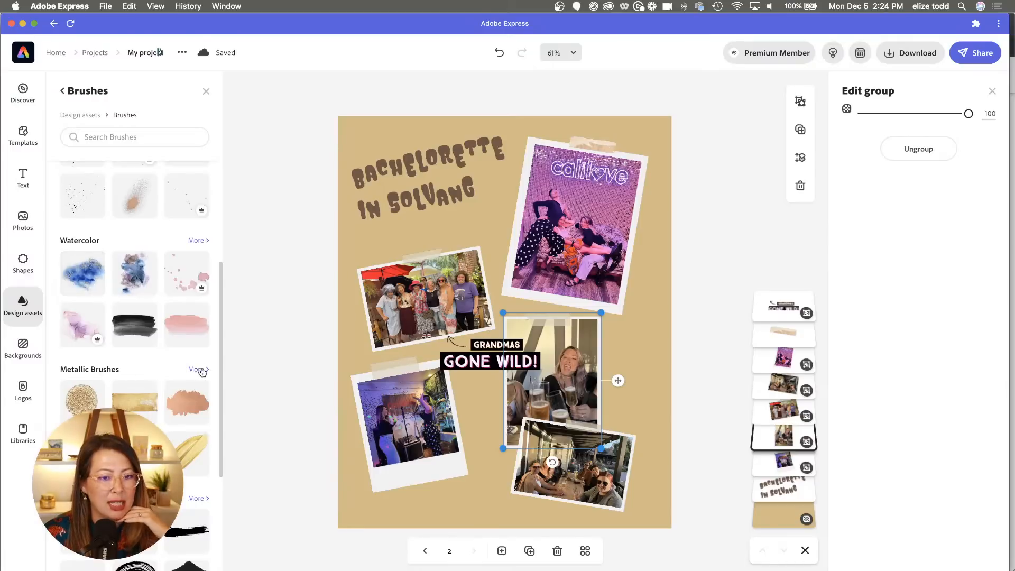
click(201, 370)
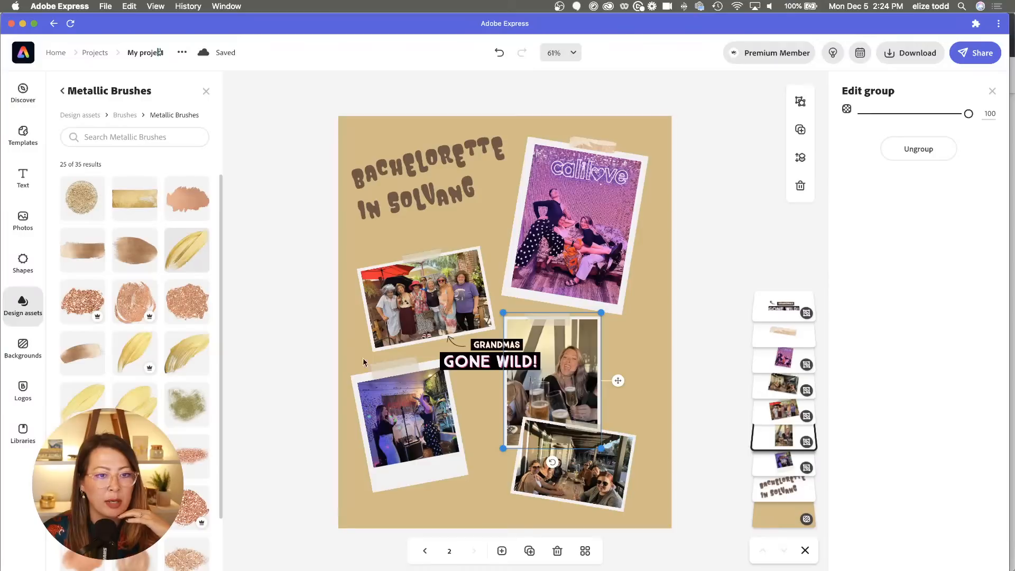
- Add a gold metallic brush stroke at the page's lower-right corner and layer it behind the drinks and patio photos
mouse_move(479, 443)
mouse_down()
mouse_move(646, 426)
mouse_move(652, 470)
mouse_move(642, 466)
mouse_up()
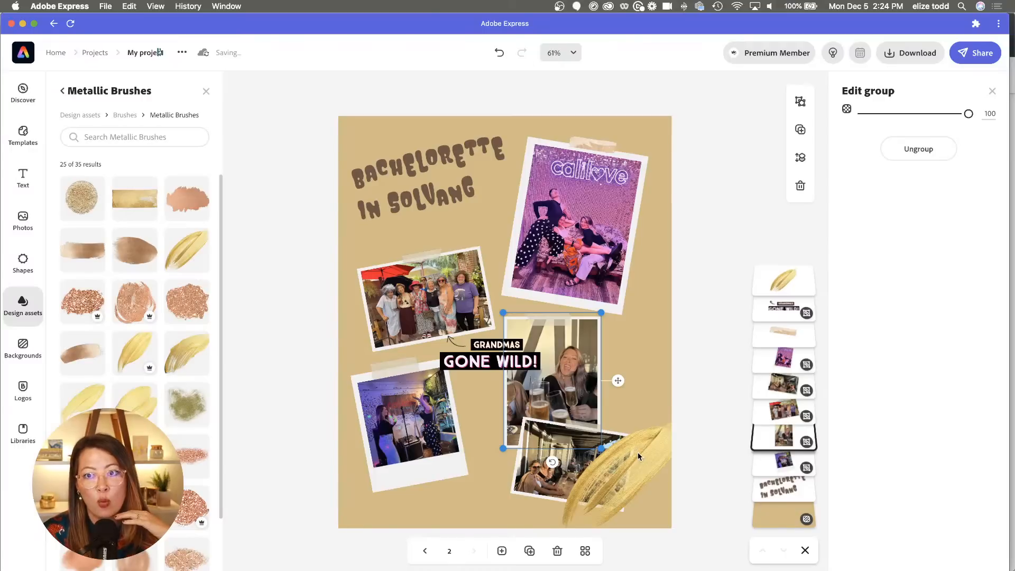
mouse_move(782, 280)
mouse_down()
mouse_move(785, 457)
mouse_move(784, 438)
mouse_up()
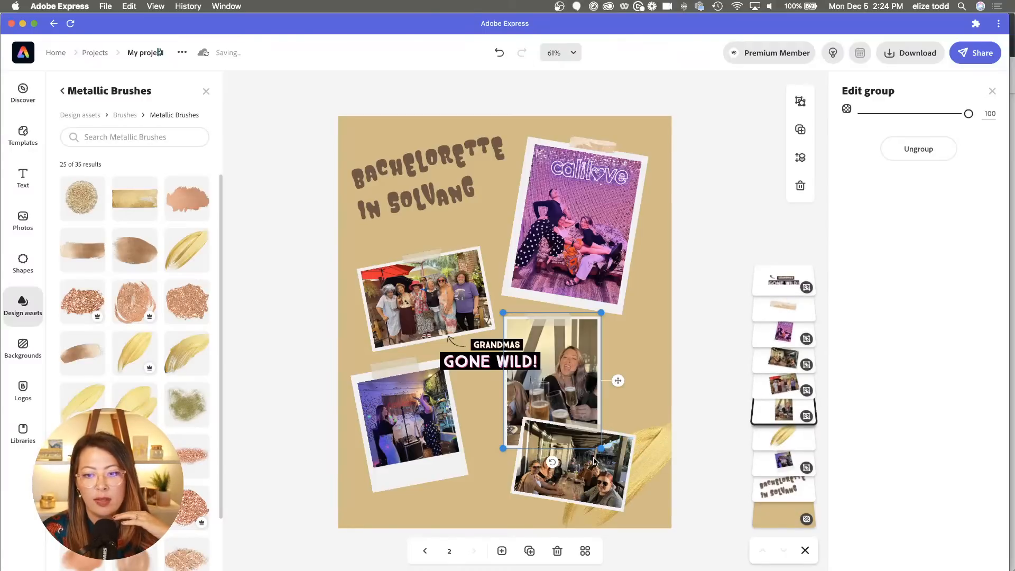
click(678, 297)
- Change the page background to the light purple from the E-Book brand palette
click(663, 293)
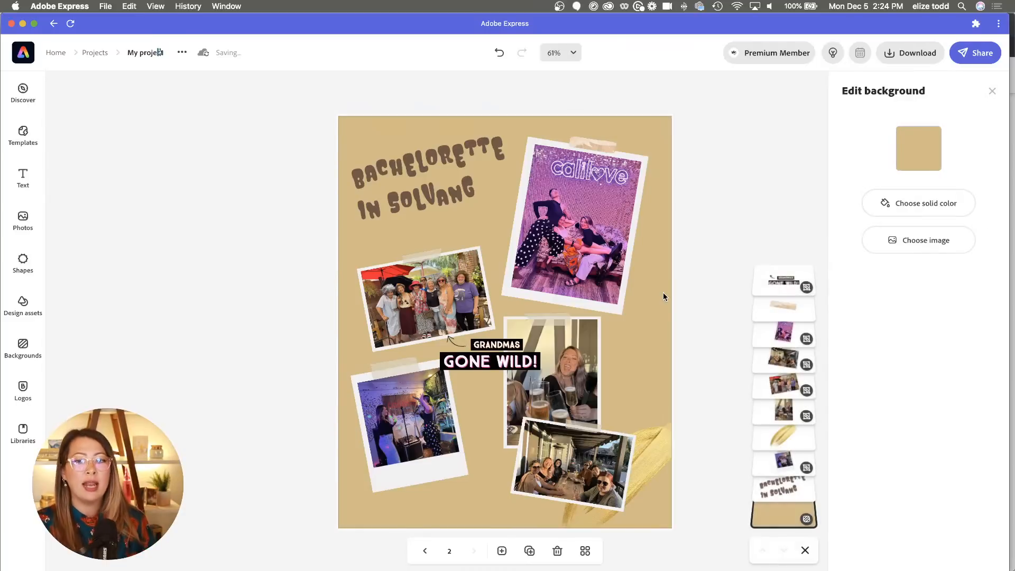
click(920, 156)
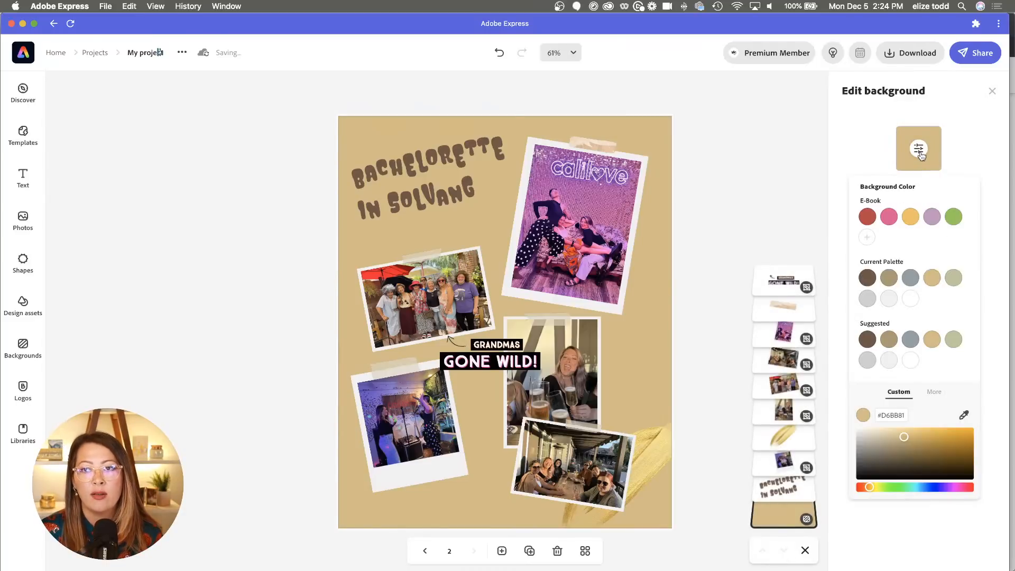
click(933, 218)
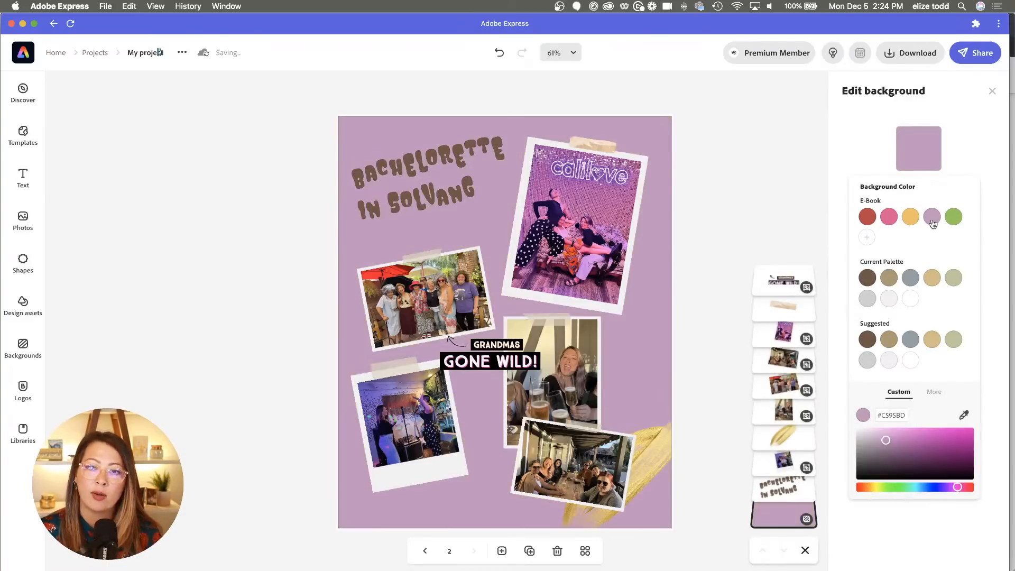
- Recolor the "Bachelorette in Solvang" title with the pink from the E-Book brand palette
click(441, 160)
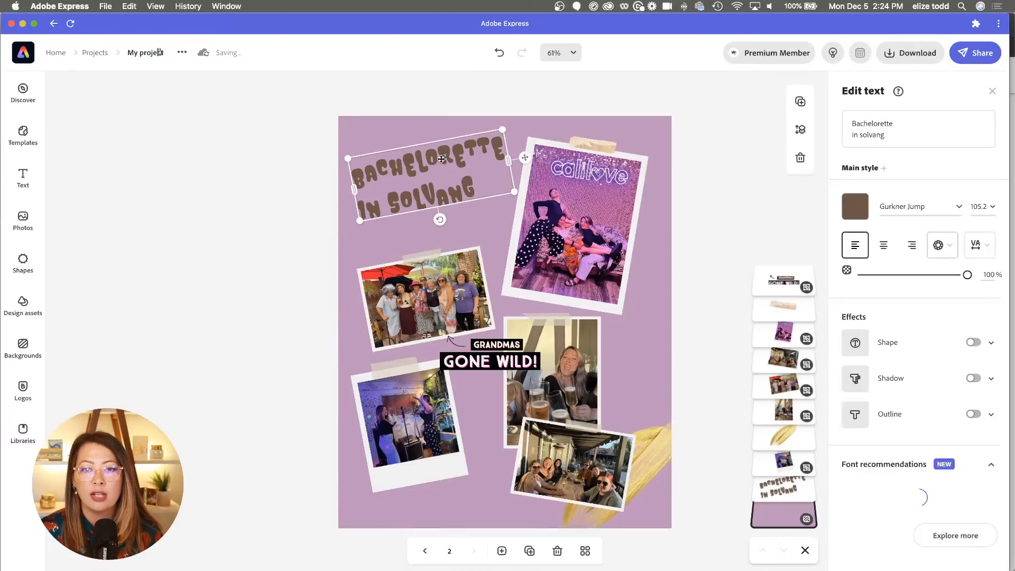
click(857, 216)
click(889, 265)
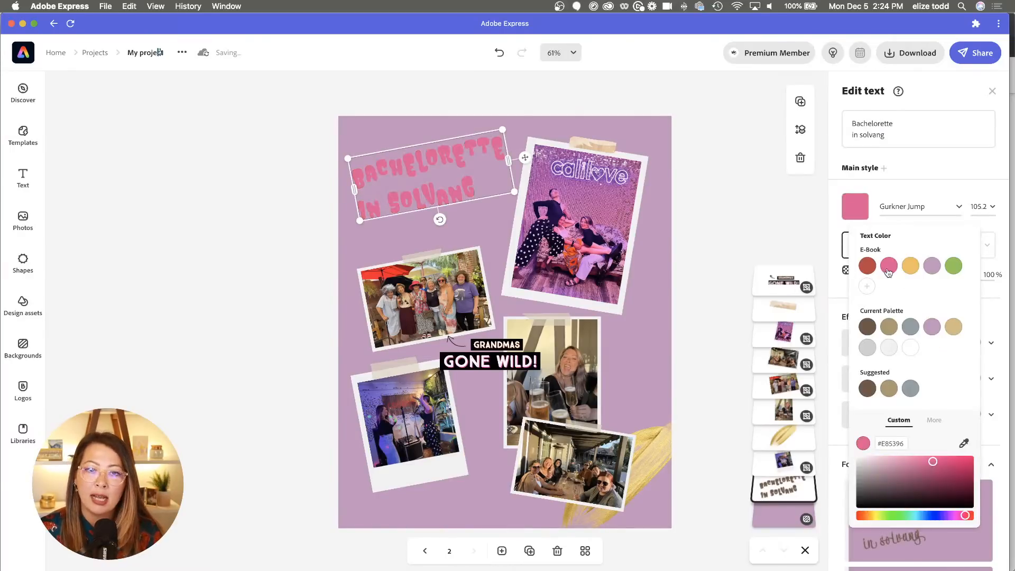
click(928, 165)
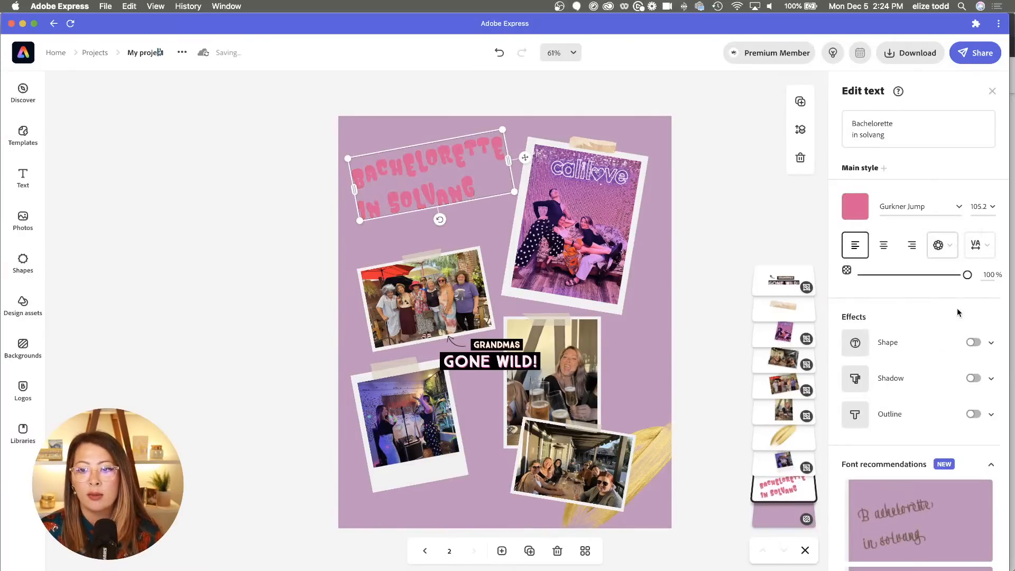
- Turn on the shadow effect for the "Bachelorette in Solvang" title, set its color to black, and finish editing the text
click(974, 378)
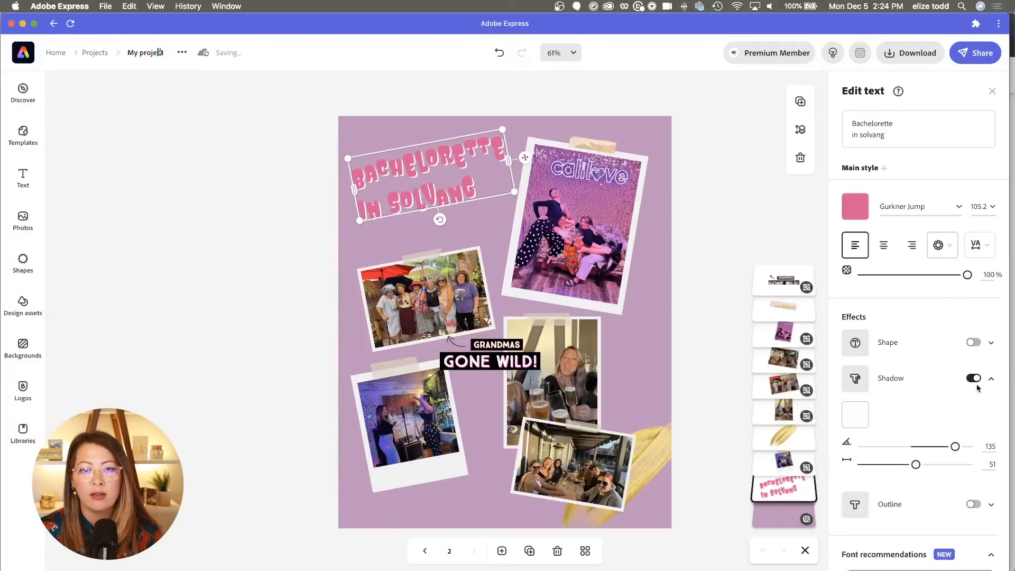
click(856, 379)
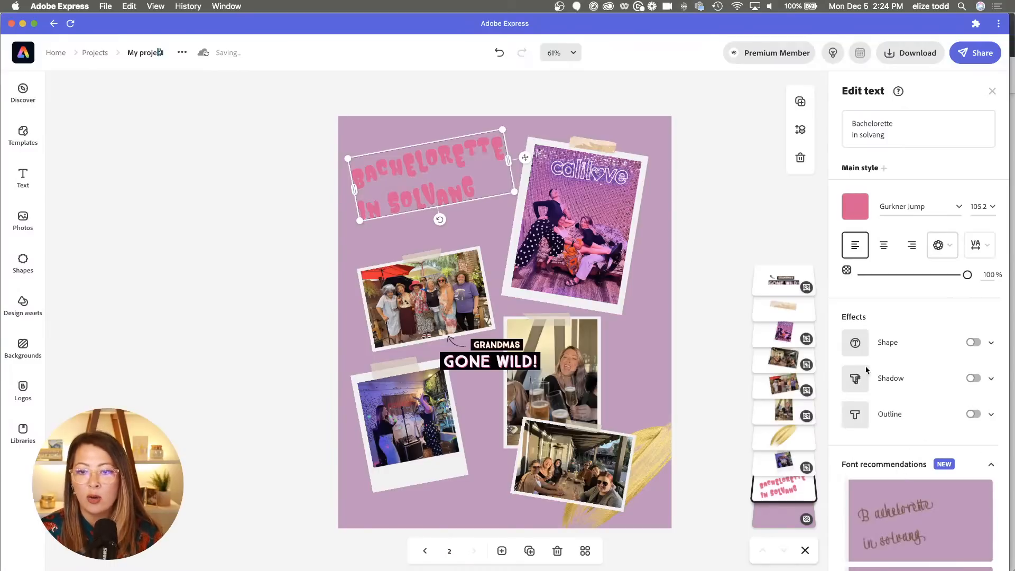
click(857, 380)
click(855, 414)
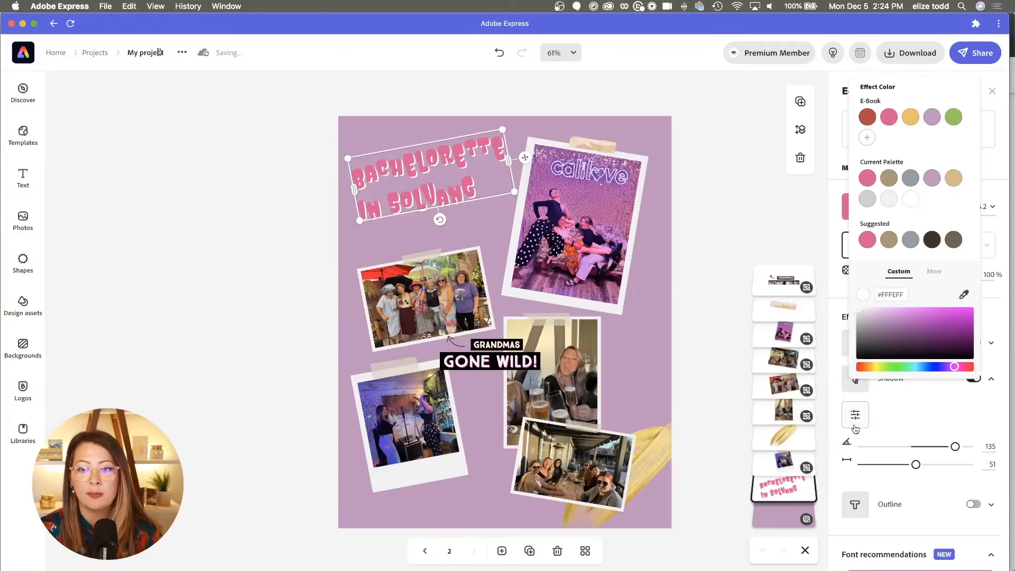
drag(890, 340, 848, 365)
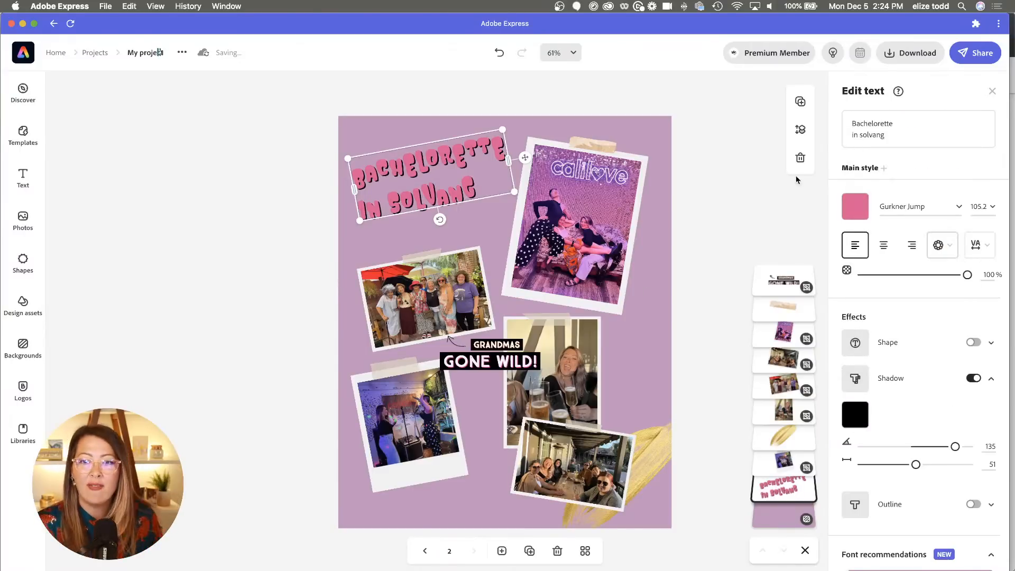
click(992, 91)
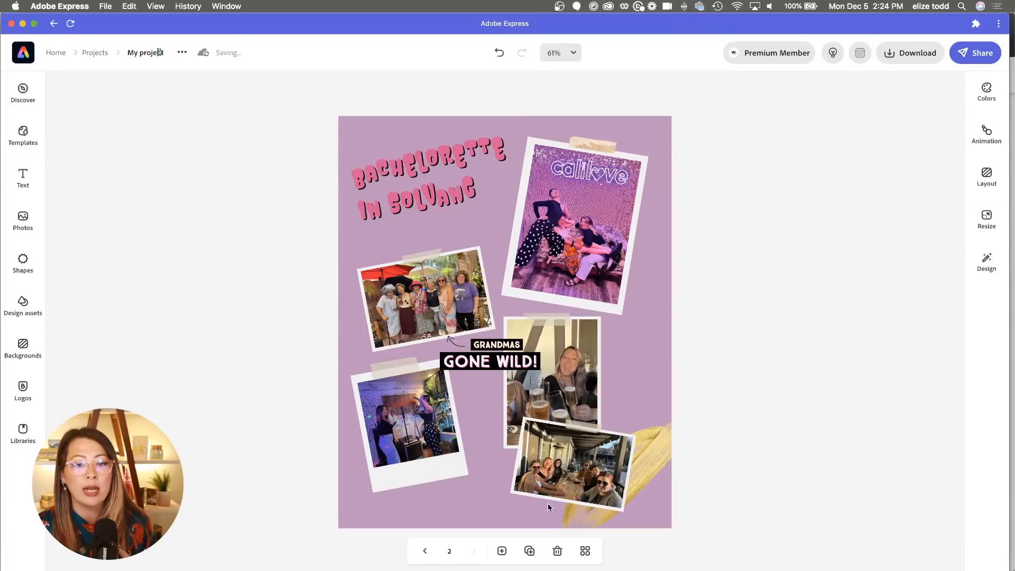